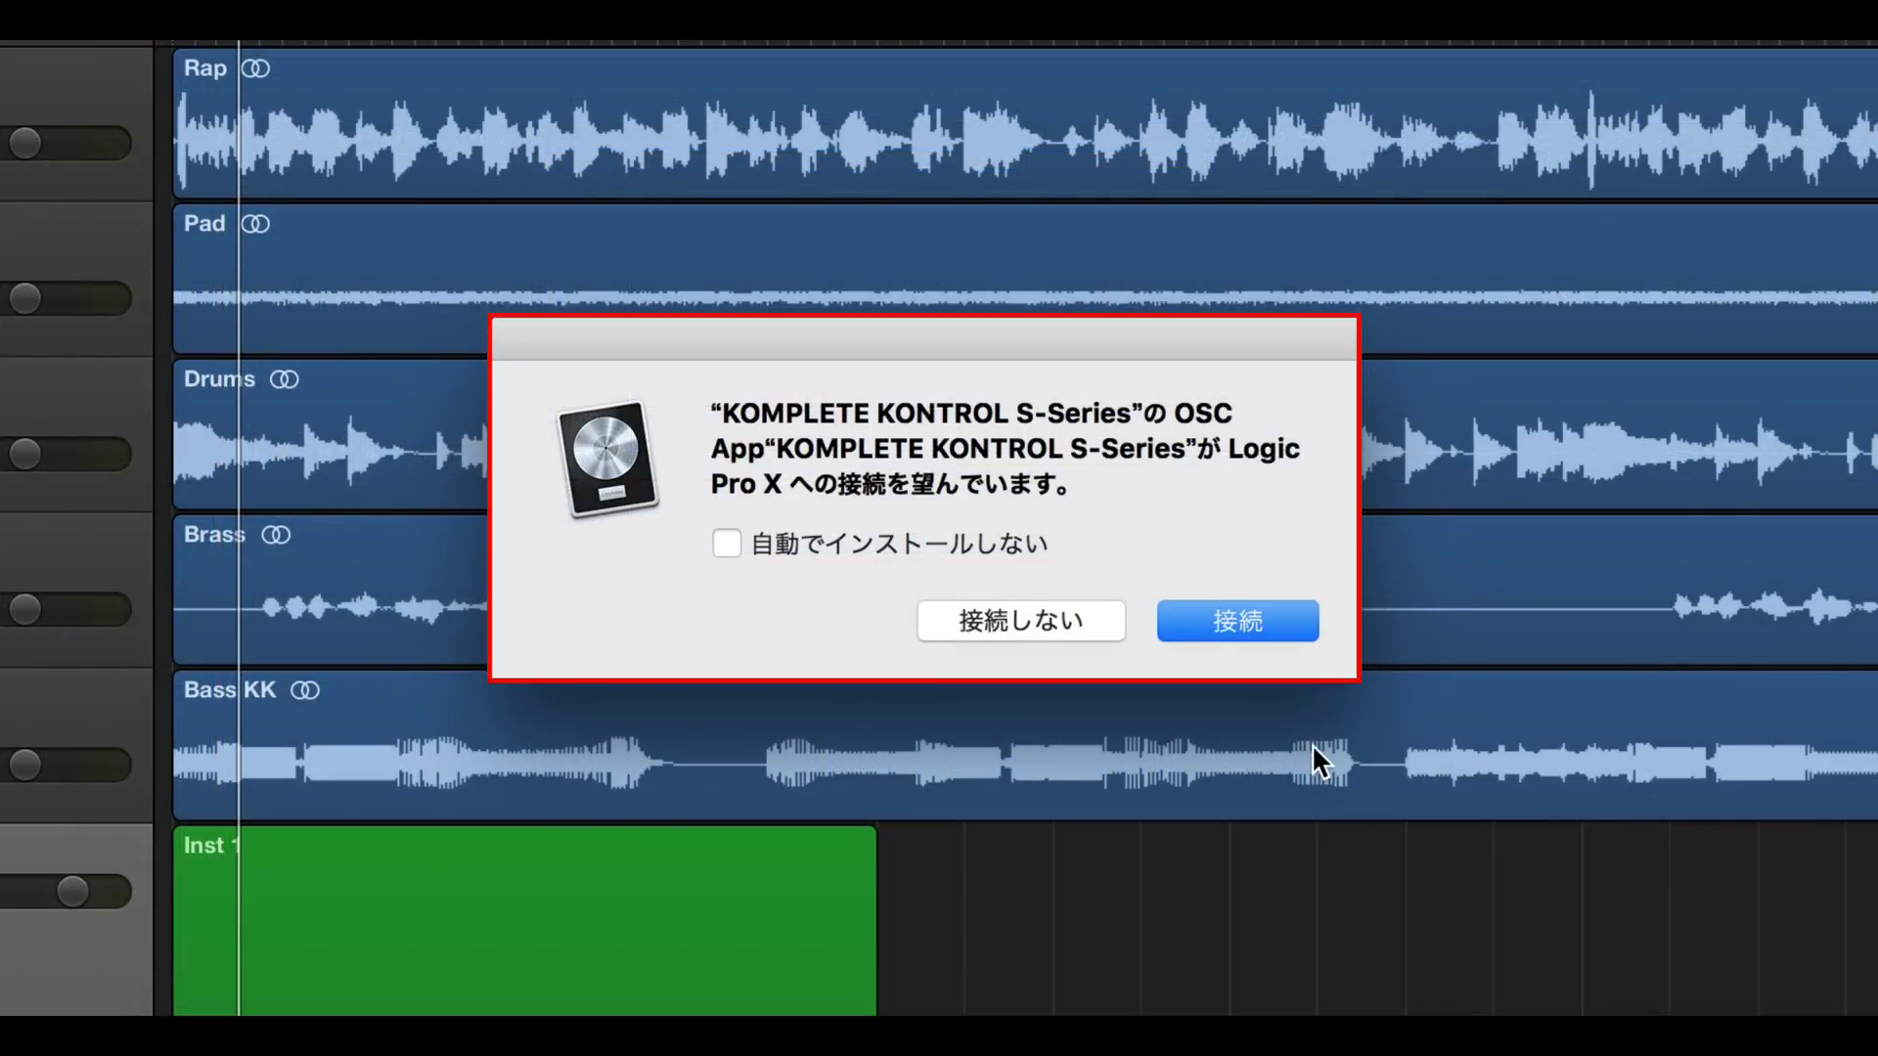
Connect the KOMPLETE KONTROL S-Series to Logic Pro X as a control surface and start playback of the project
left_click(1293, 612)
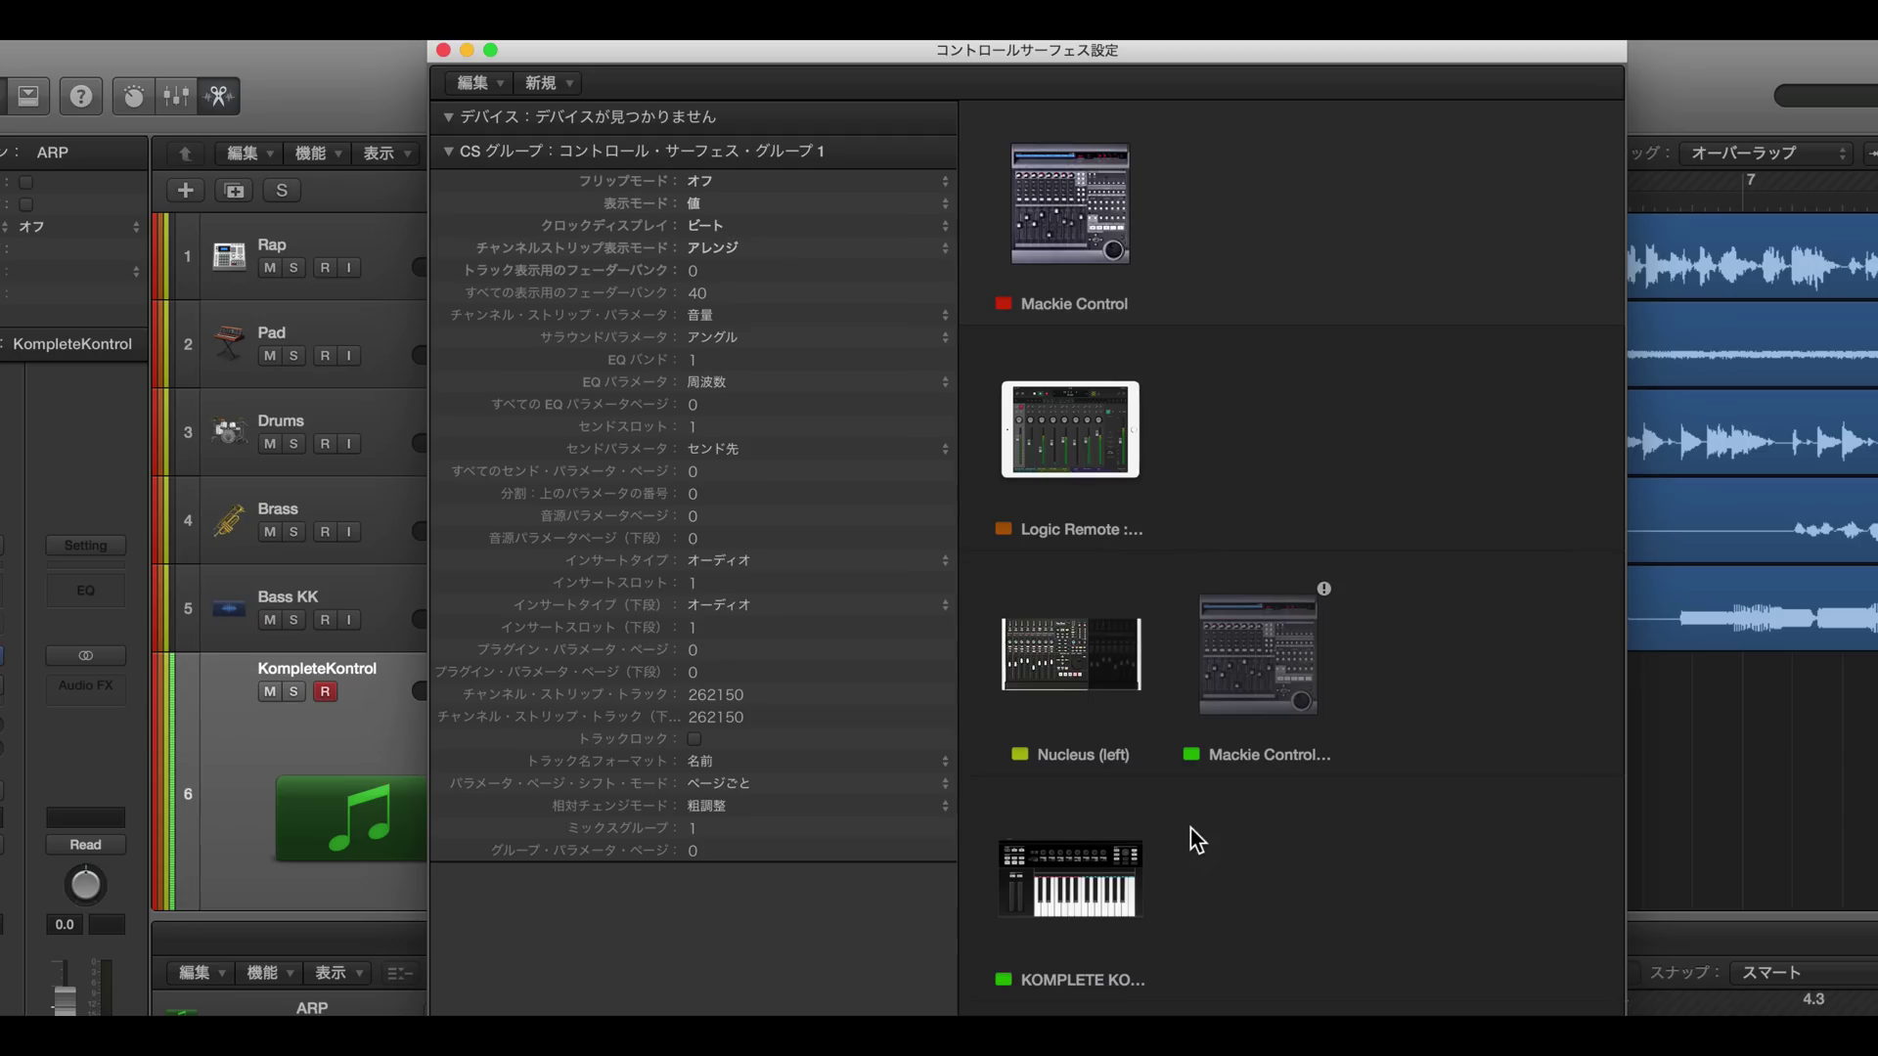
left_click(1125, 880)
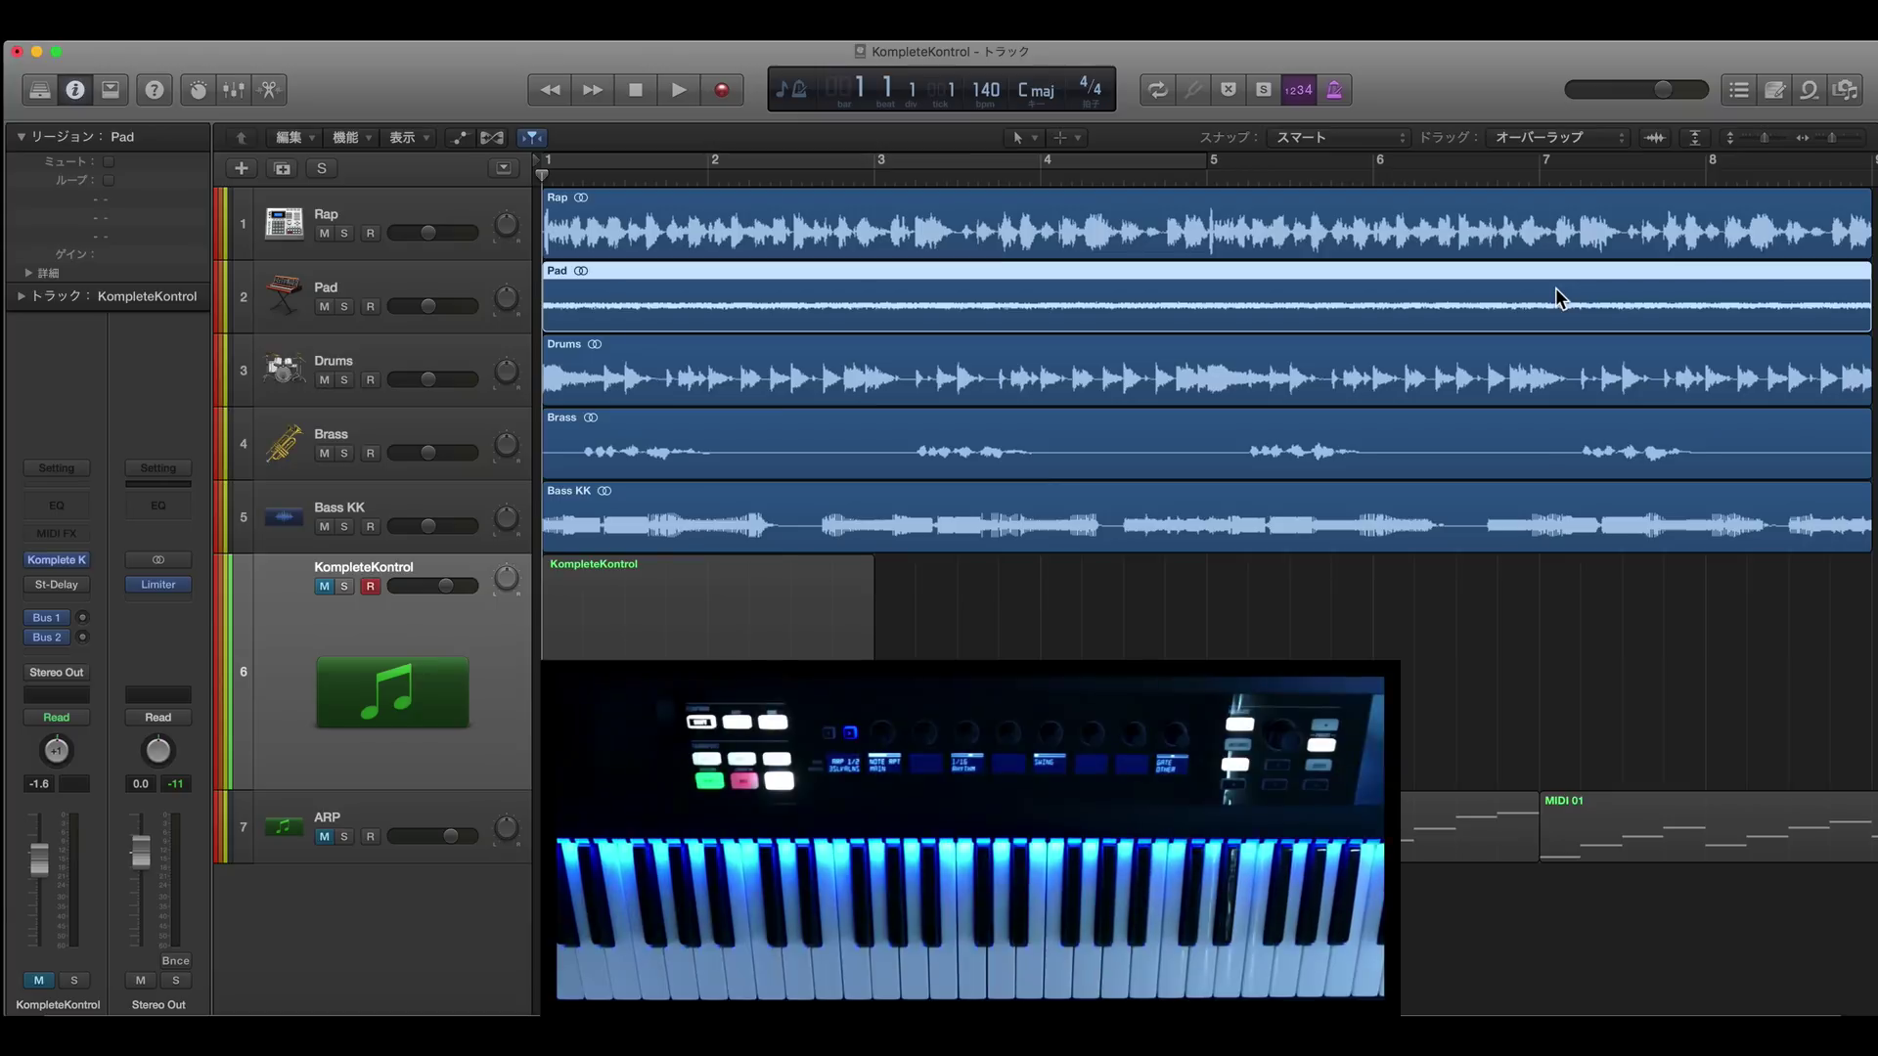
key("space")
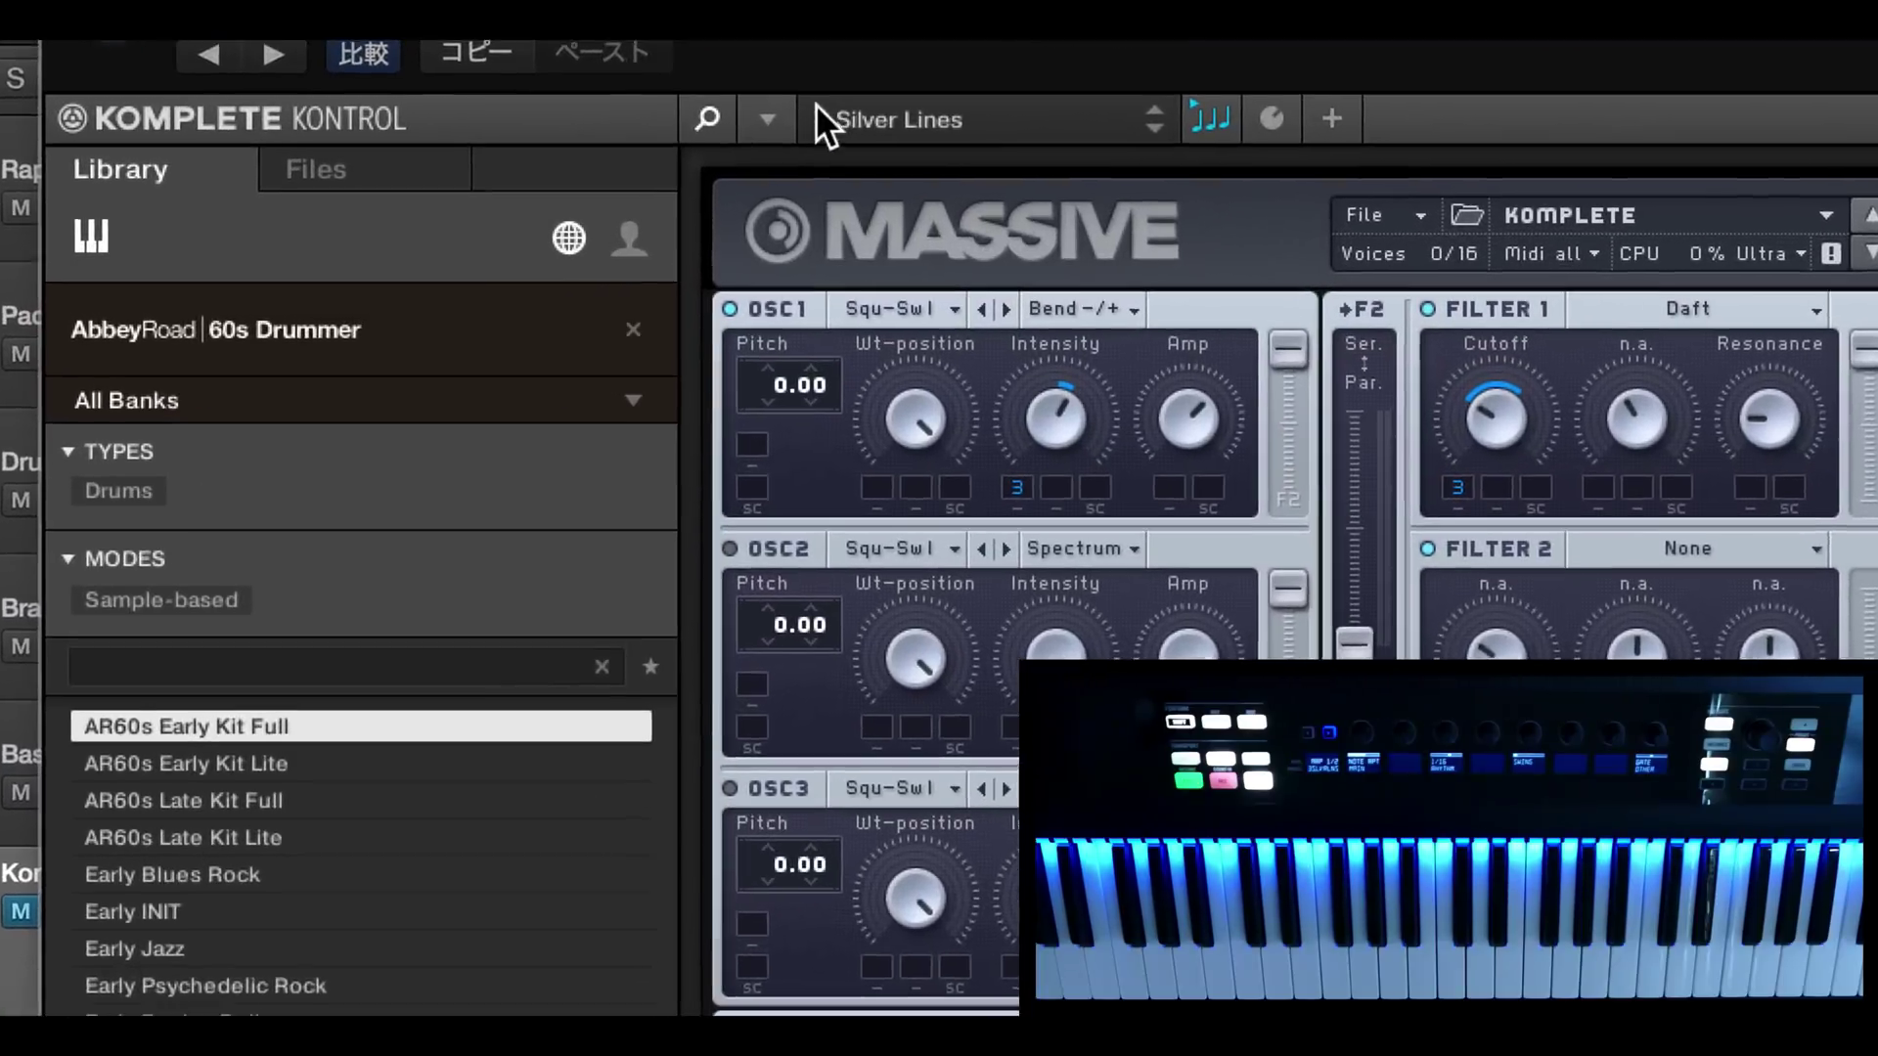
Set the navigation Browse Mode to Hardware in the Komplete Kontrol hardware preferences
left_click(698, 189)
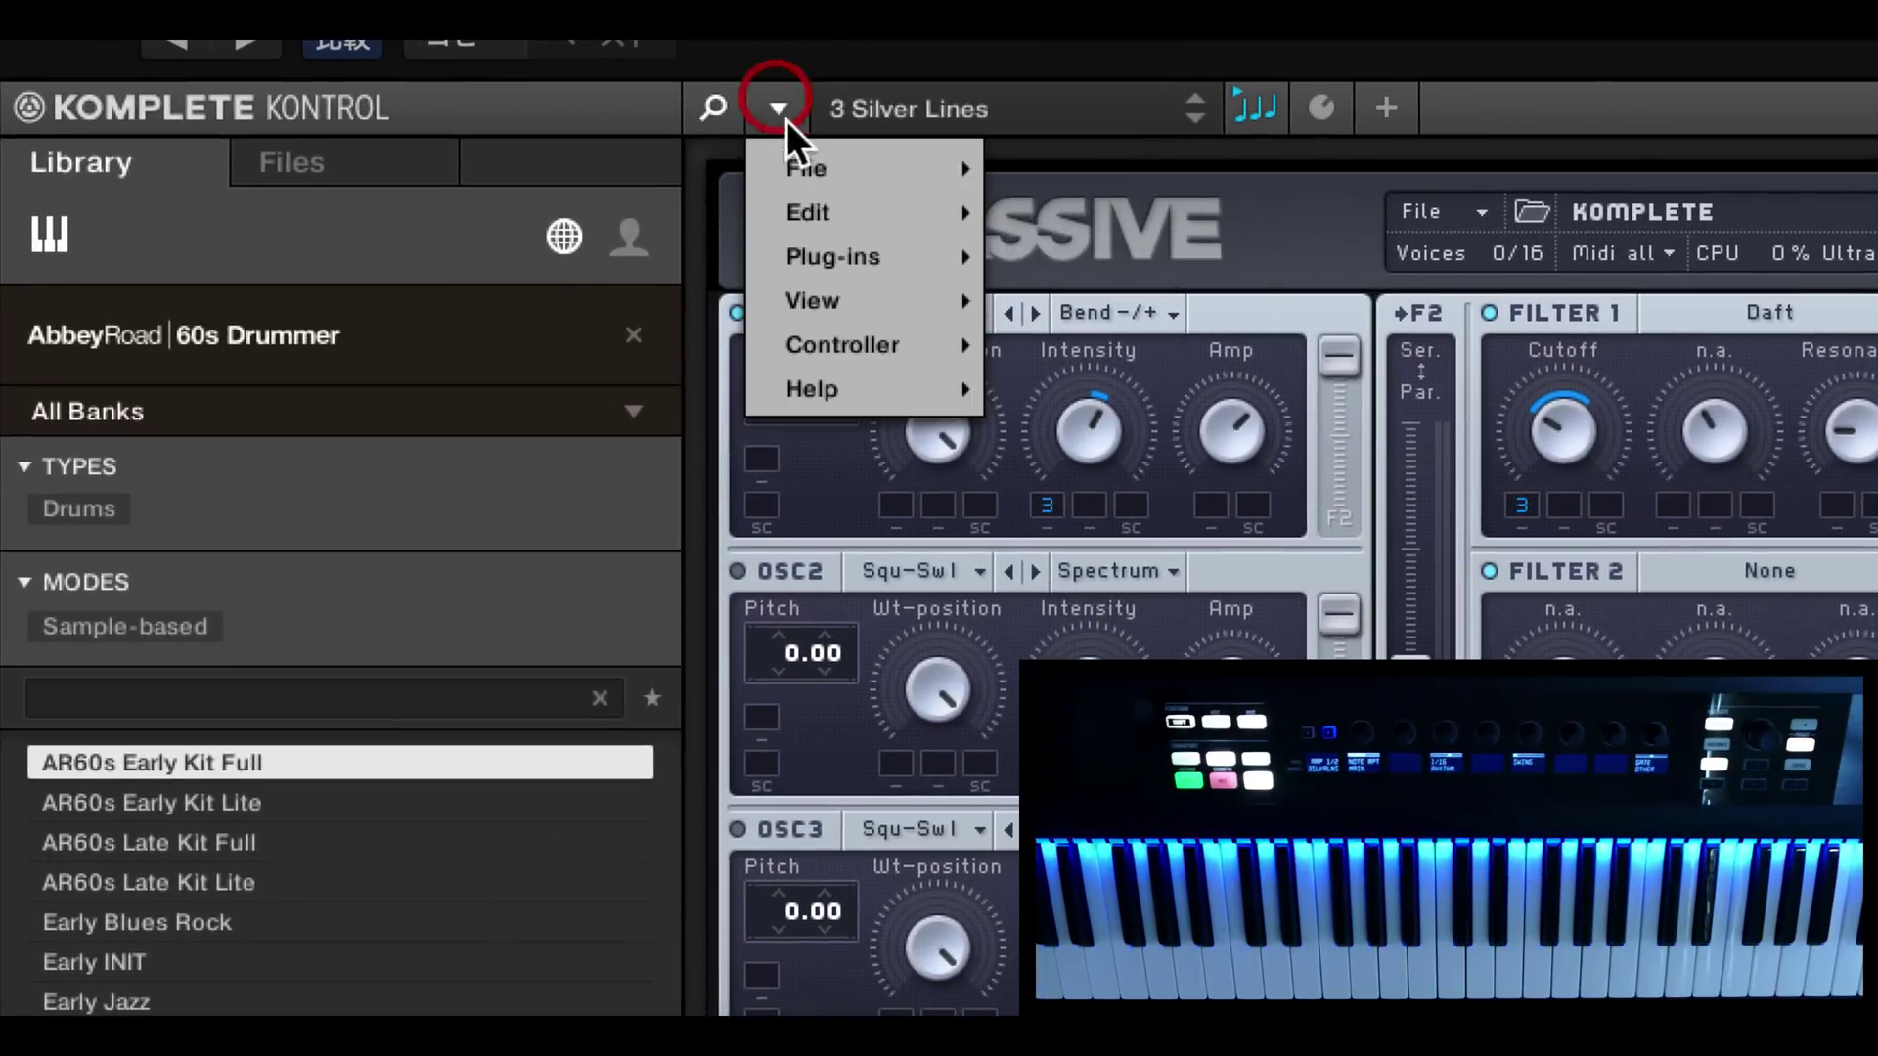
mouse_move(712, 223)
mouse_move(814, 210)
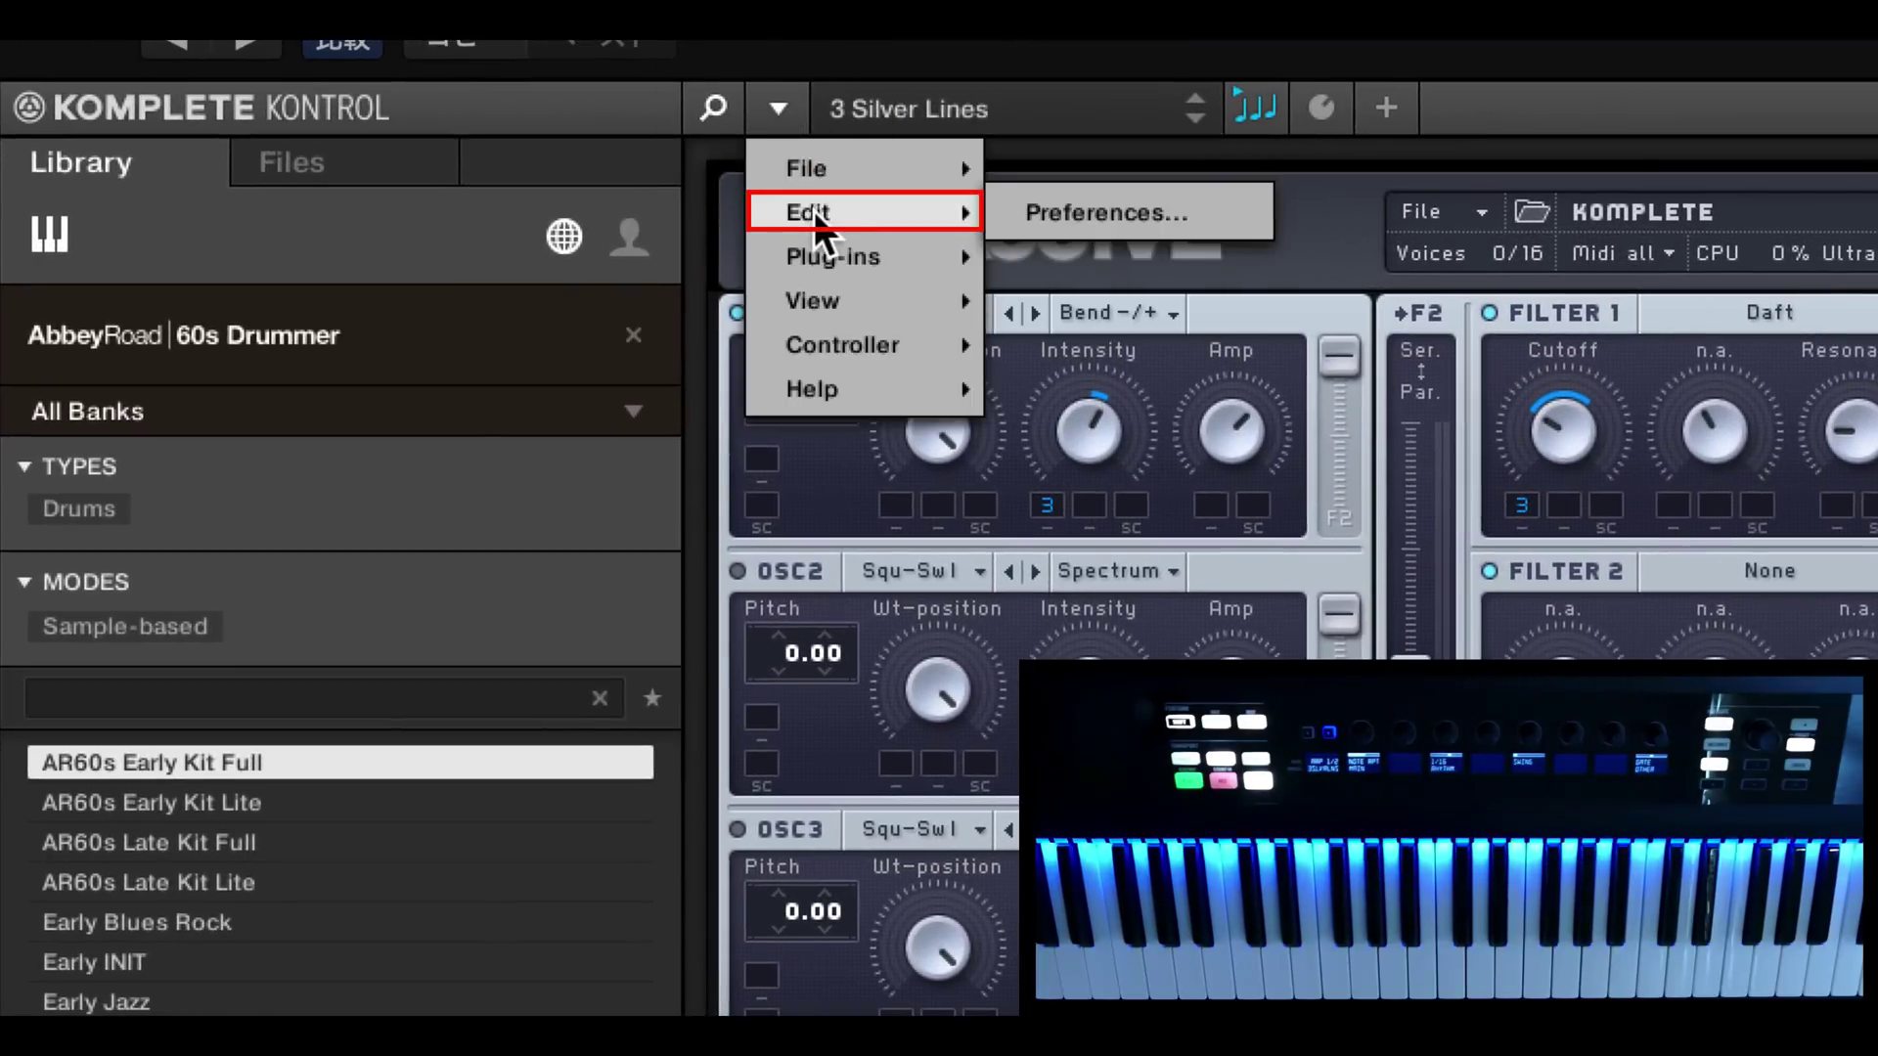
left_click(1185, 213)
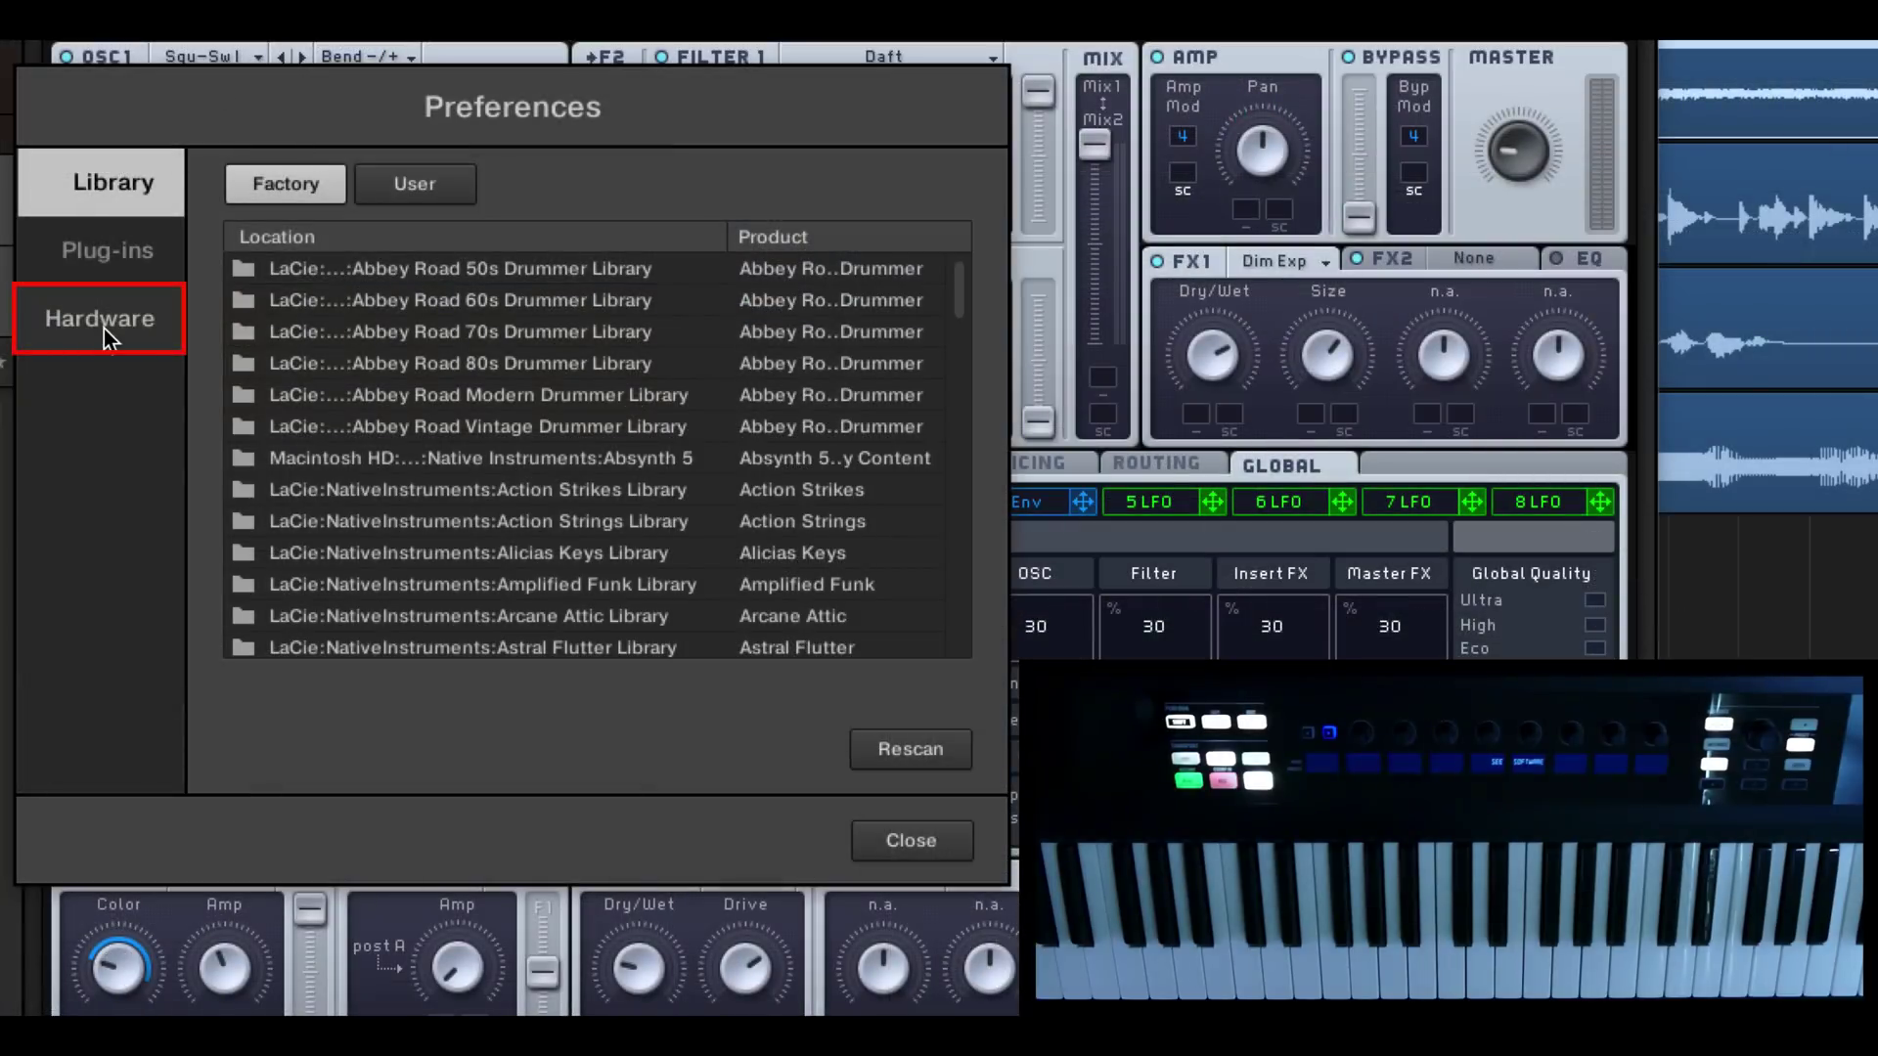
left_click(104, 329)
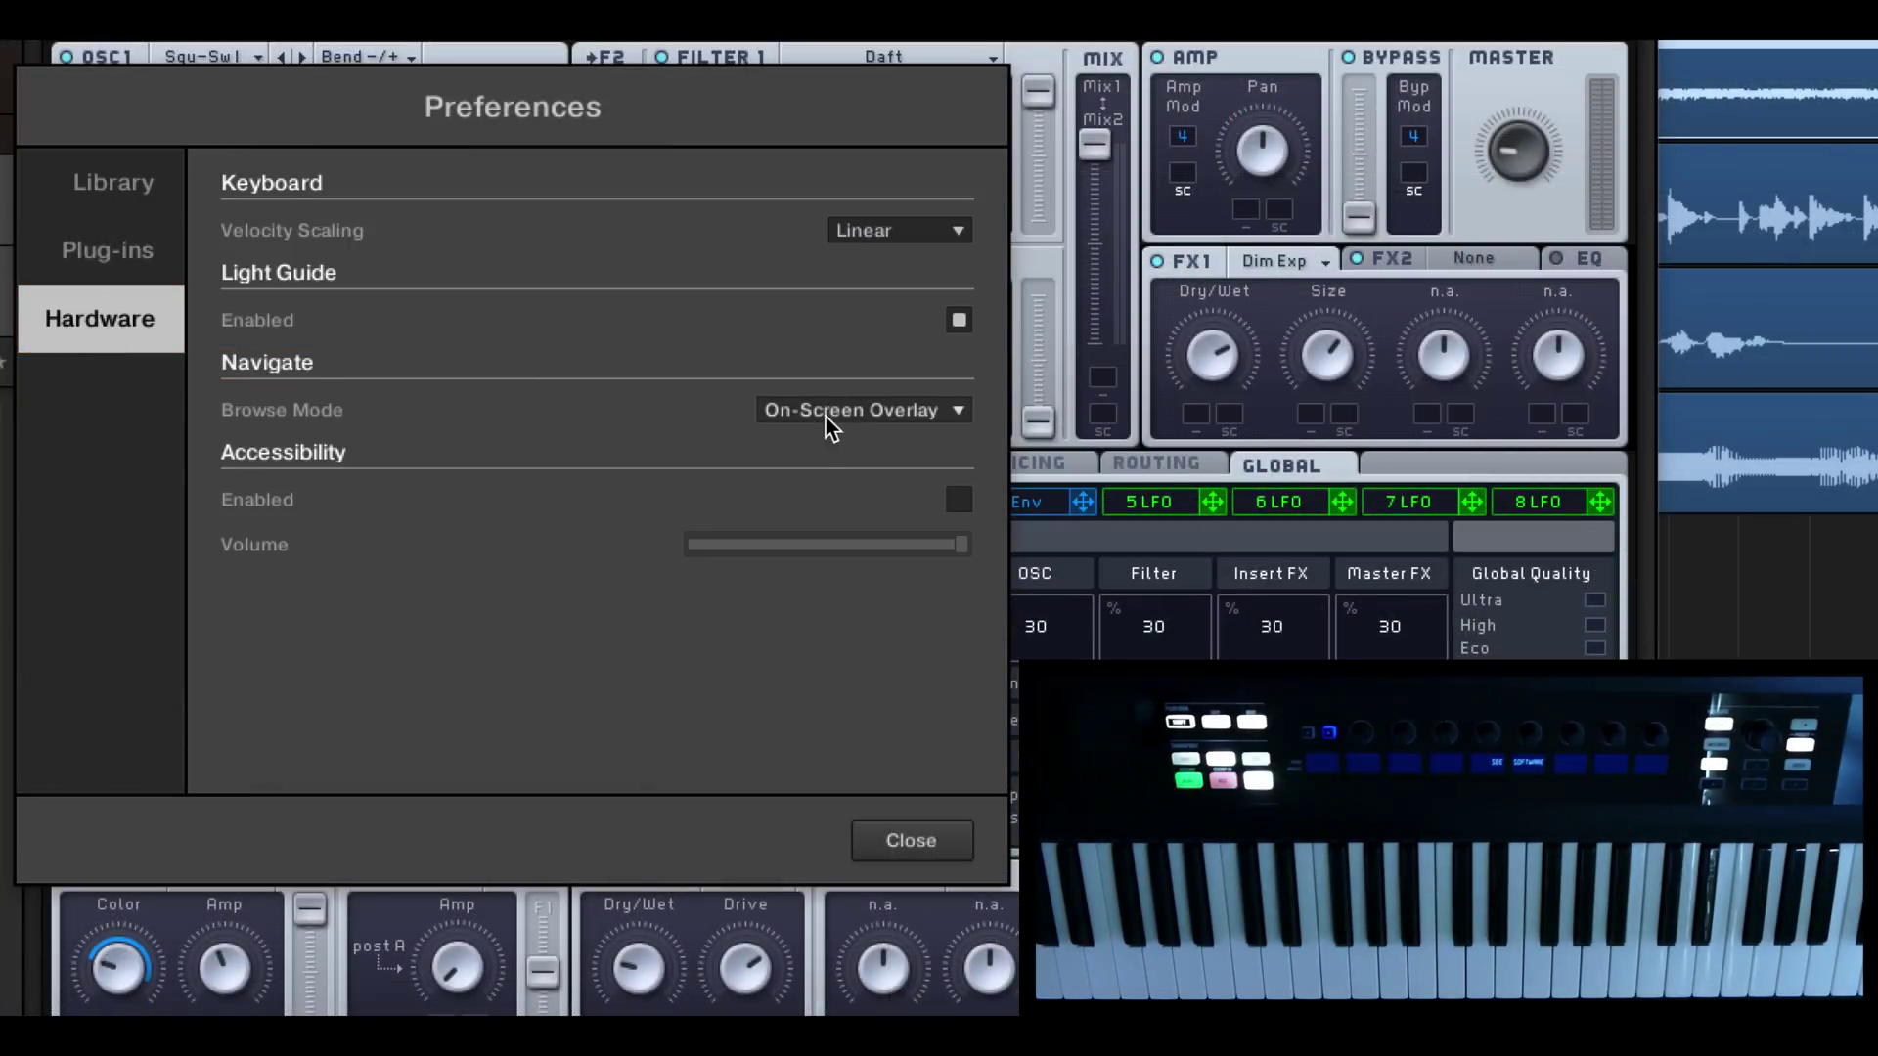
left_click(881, 414)
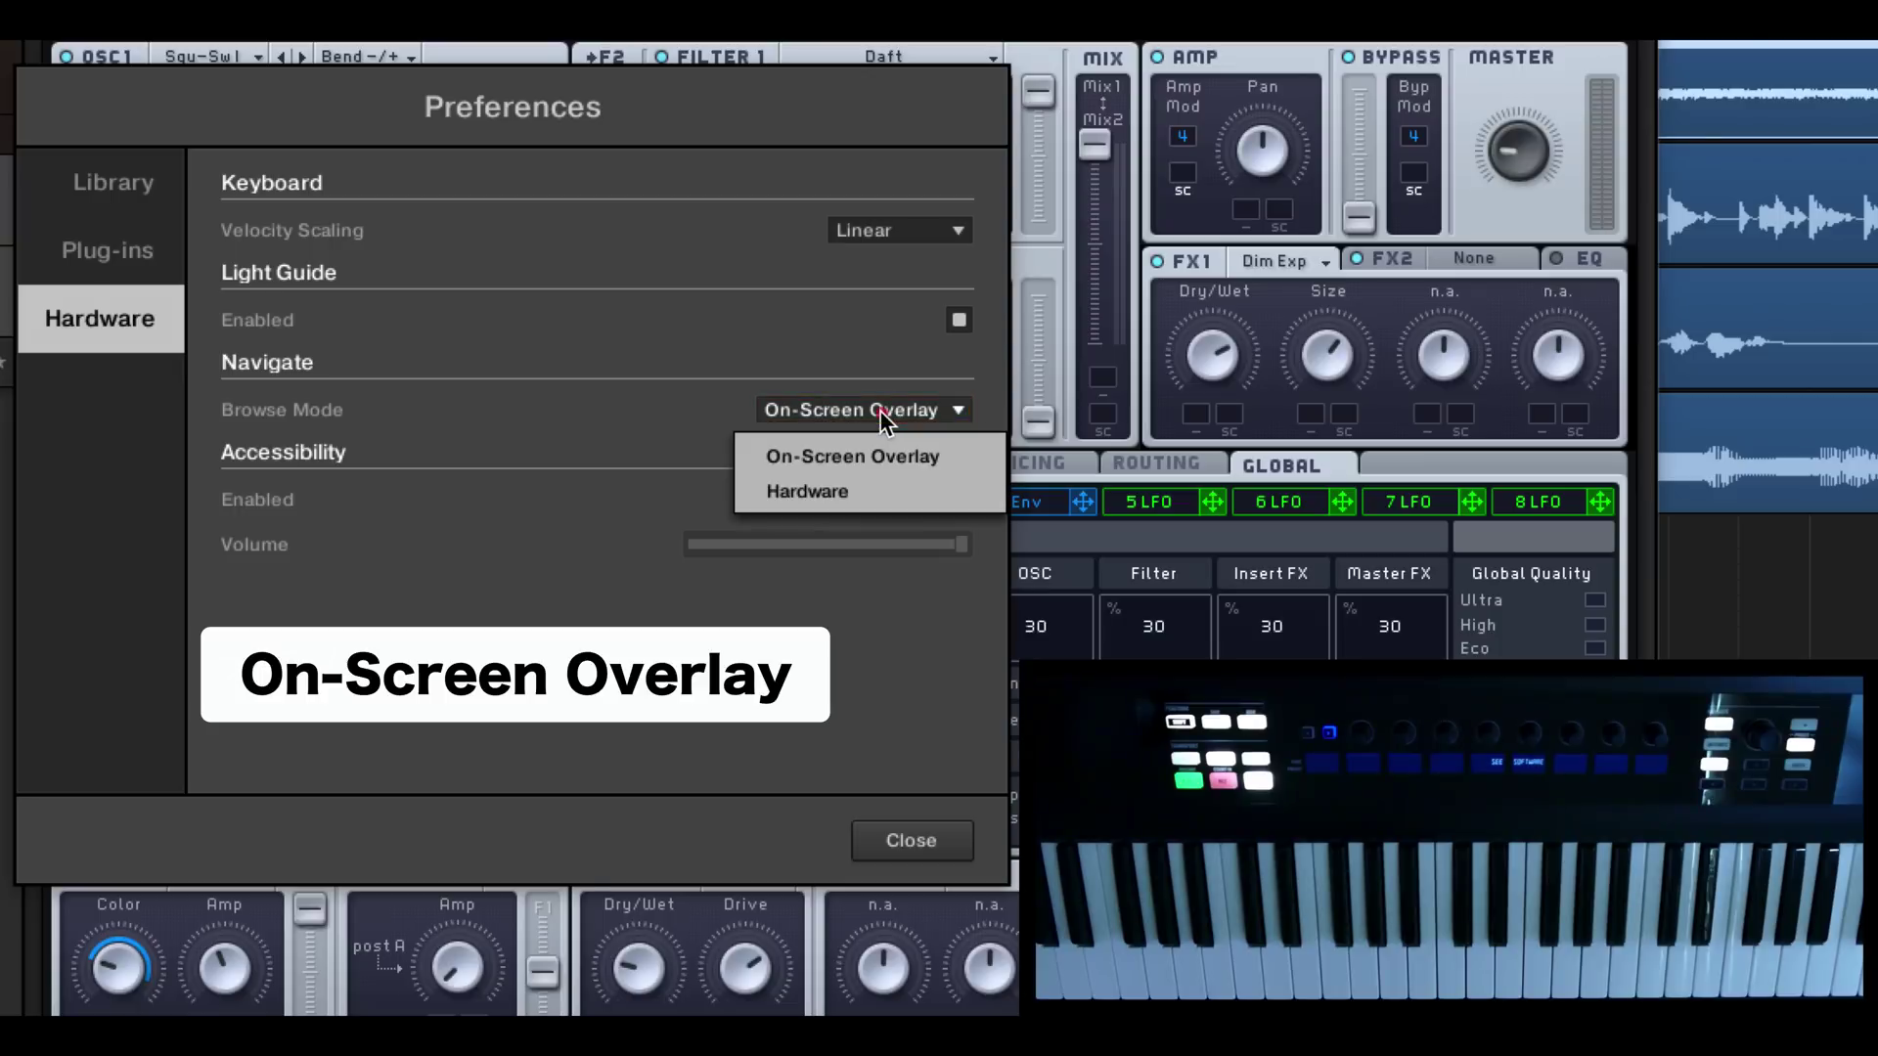
left_click(859, 489)
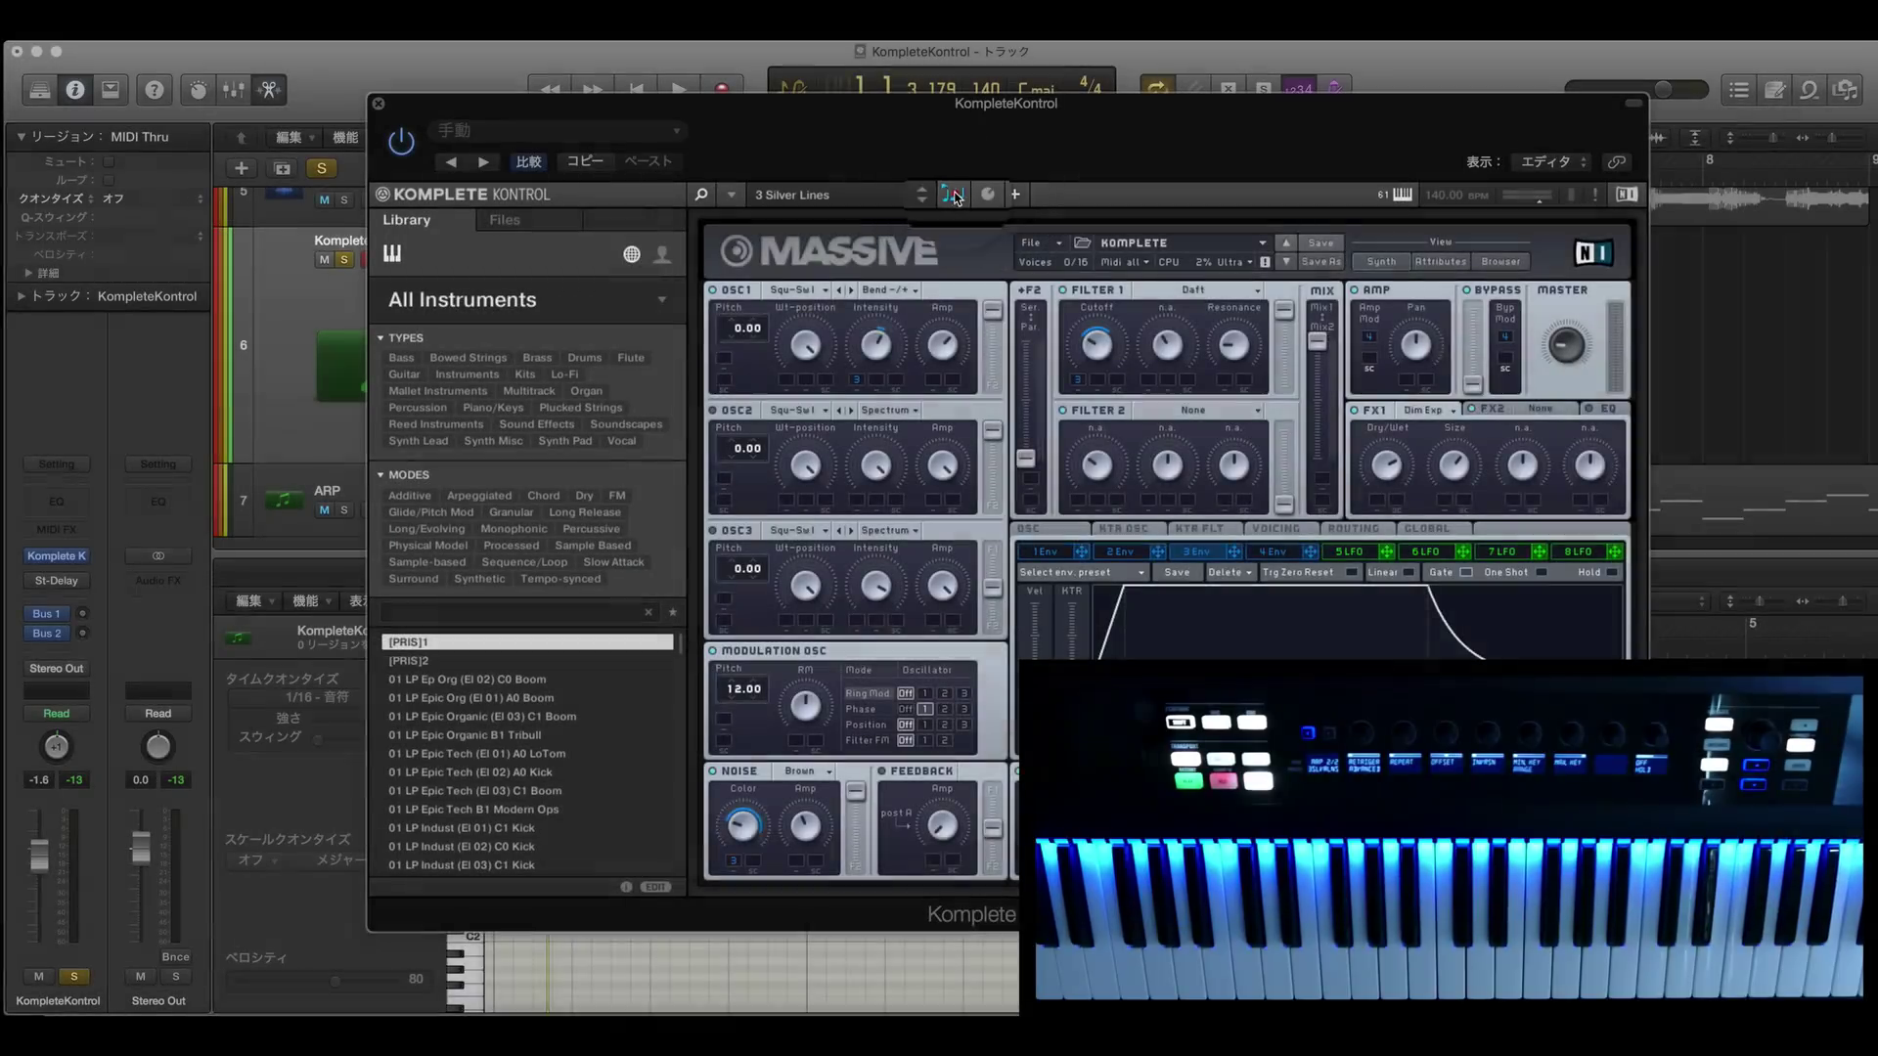
Show the arpeggiator settings for the 3 Silver Lines preset and view their Main and Advanced pages
left_click(954, 196)
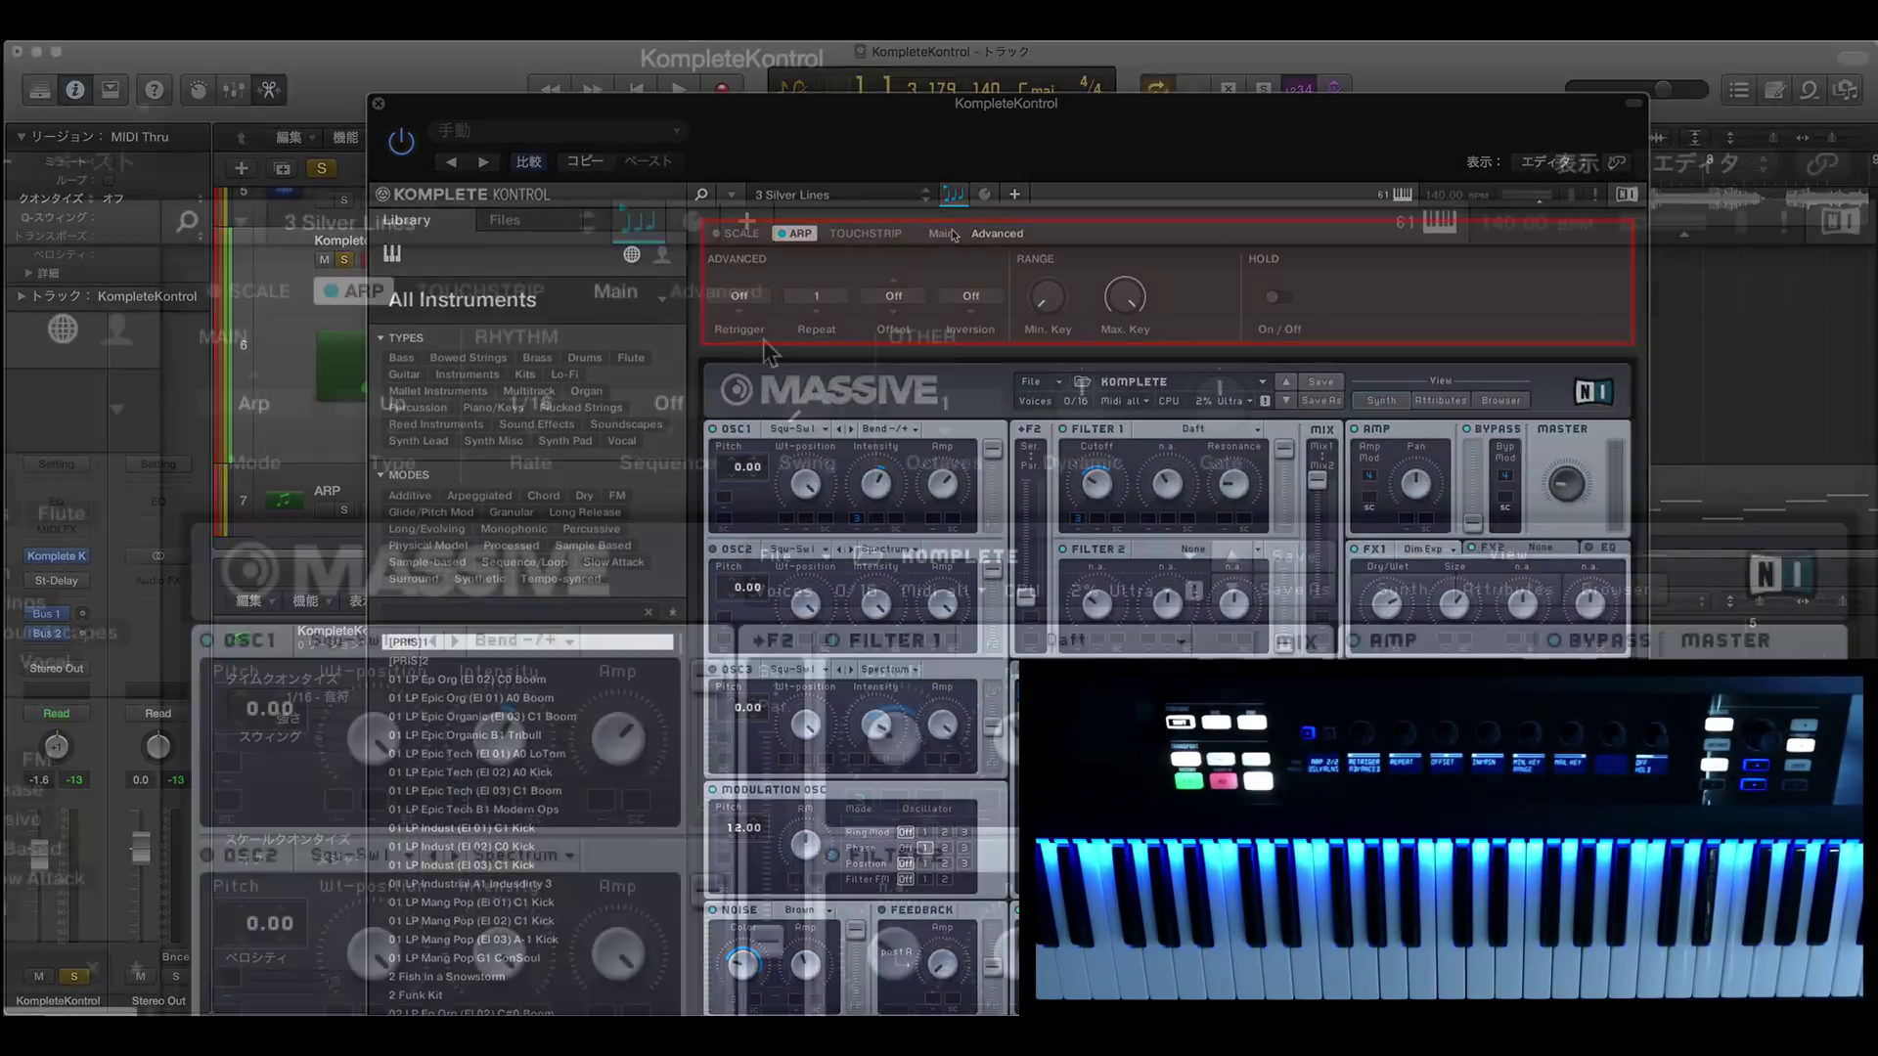
left_click(940, 235)
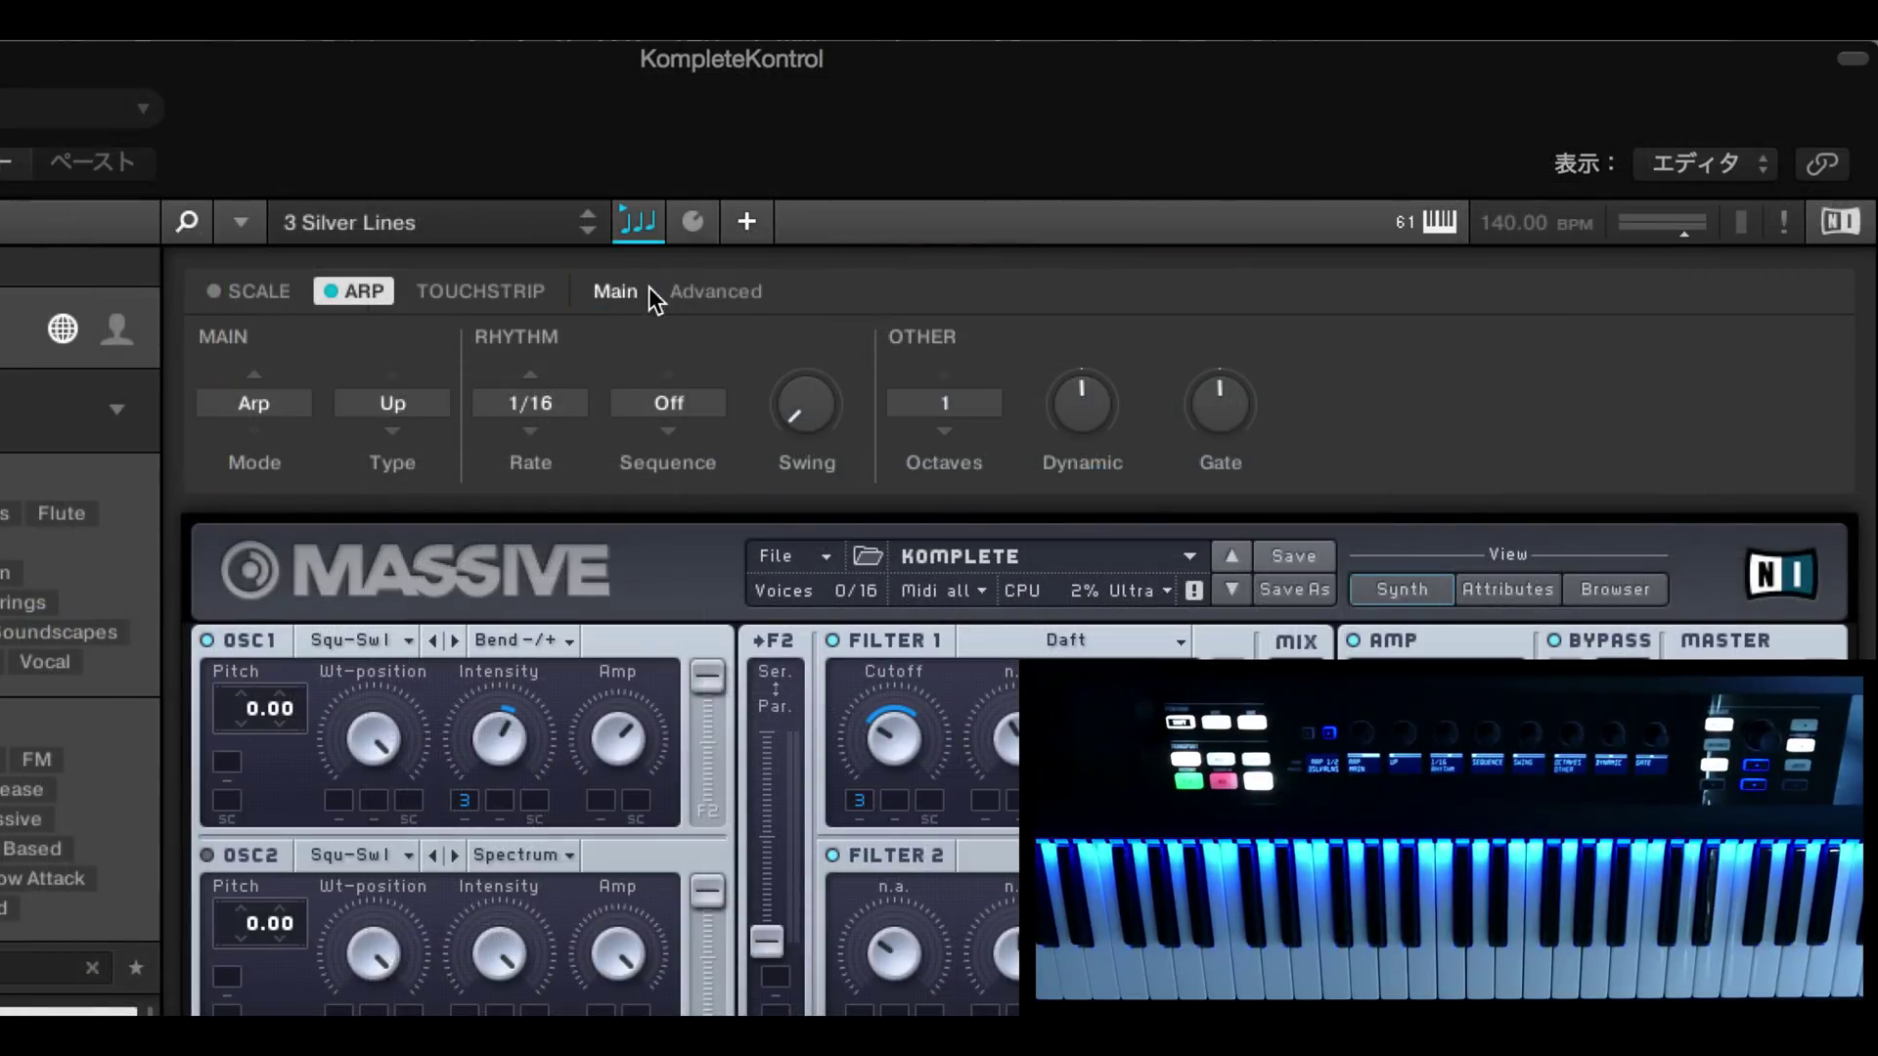
left_click(729, 293)
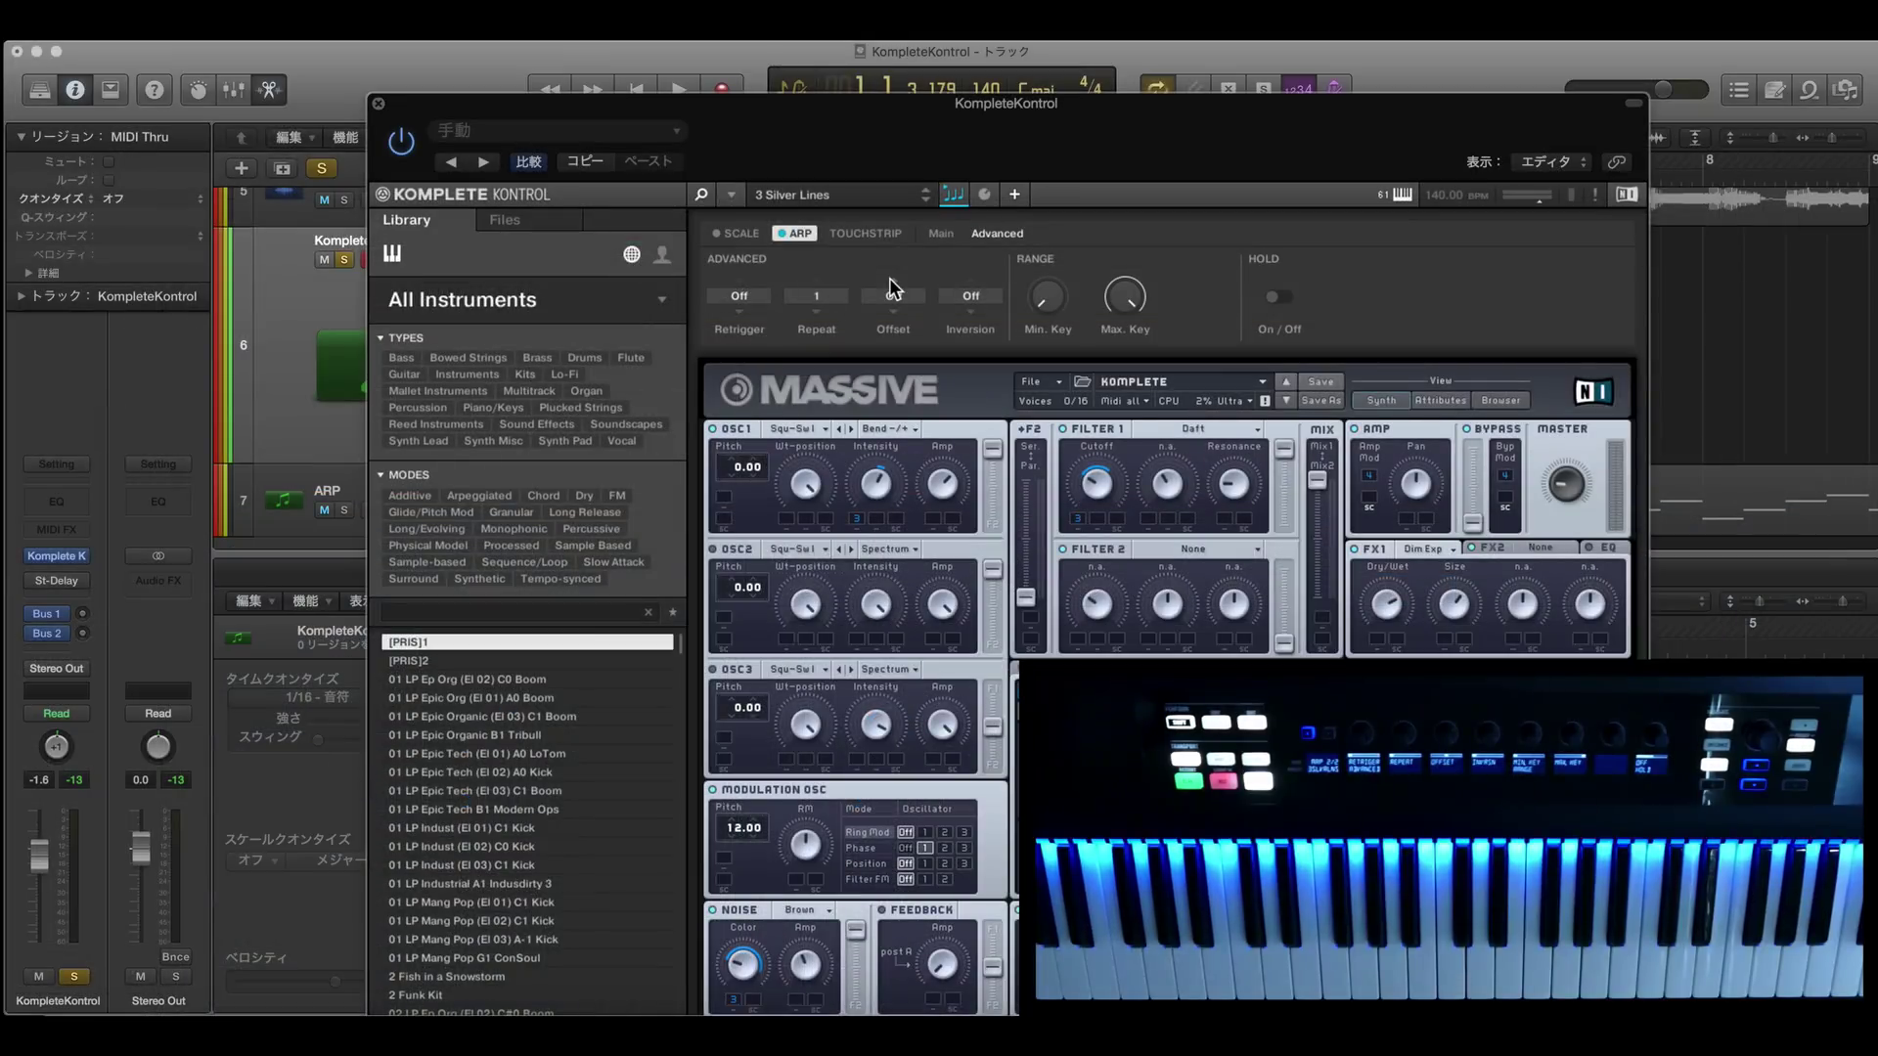
Reposition the Komplete Kontrol window over the arrangement and stop playback of the KompleteKontrol region
left_click_drag(1103, 127, 350, 76)
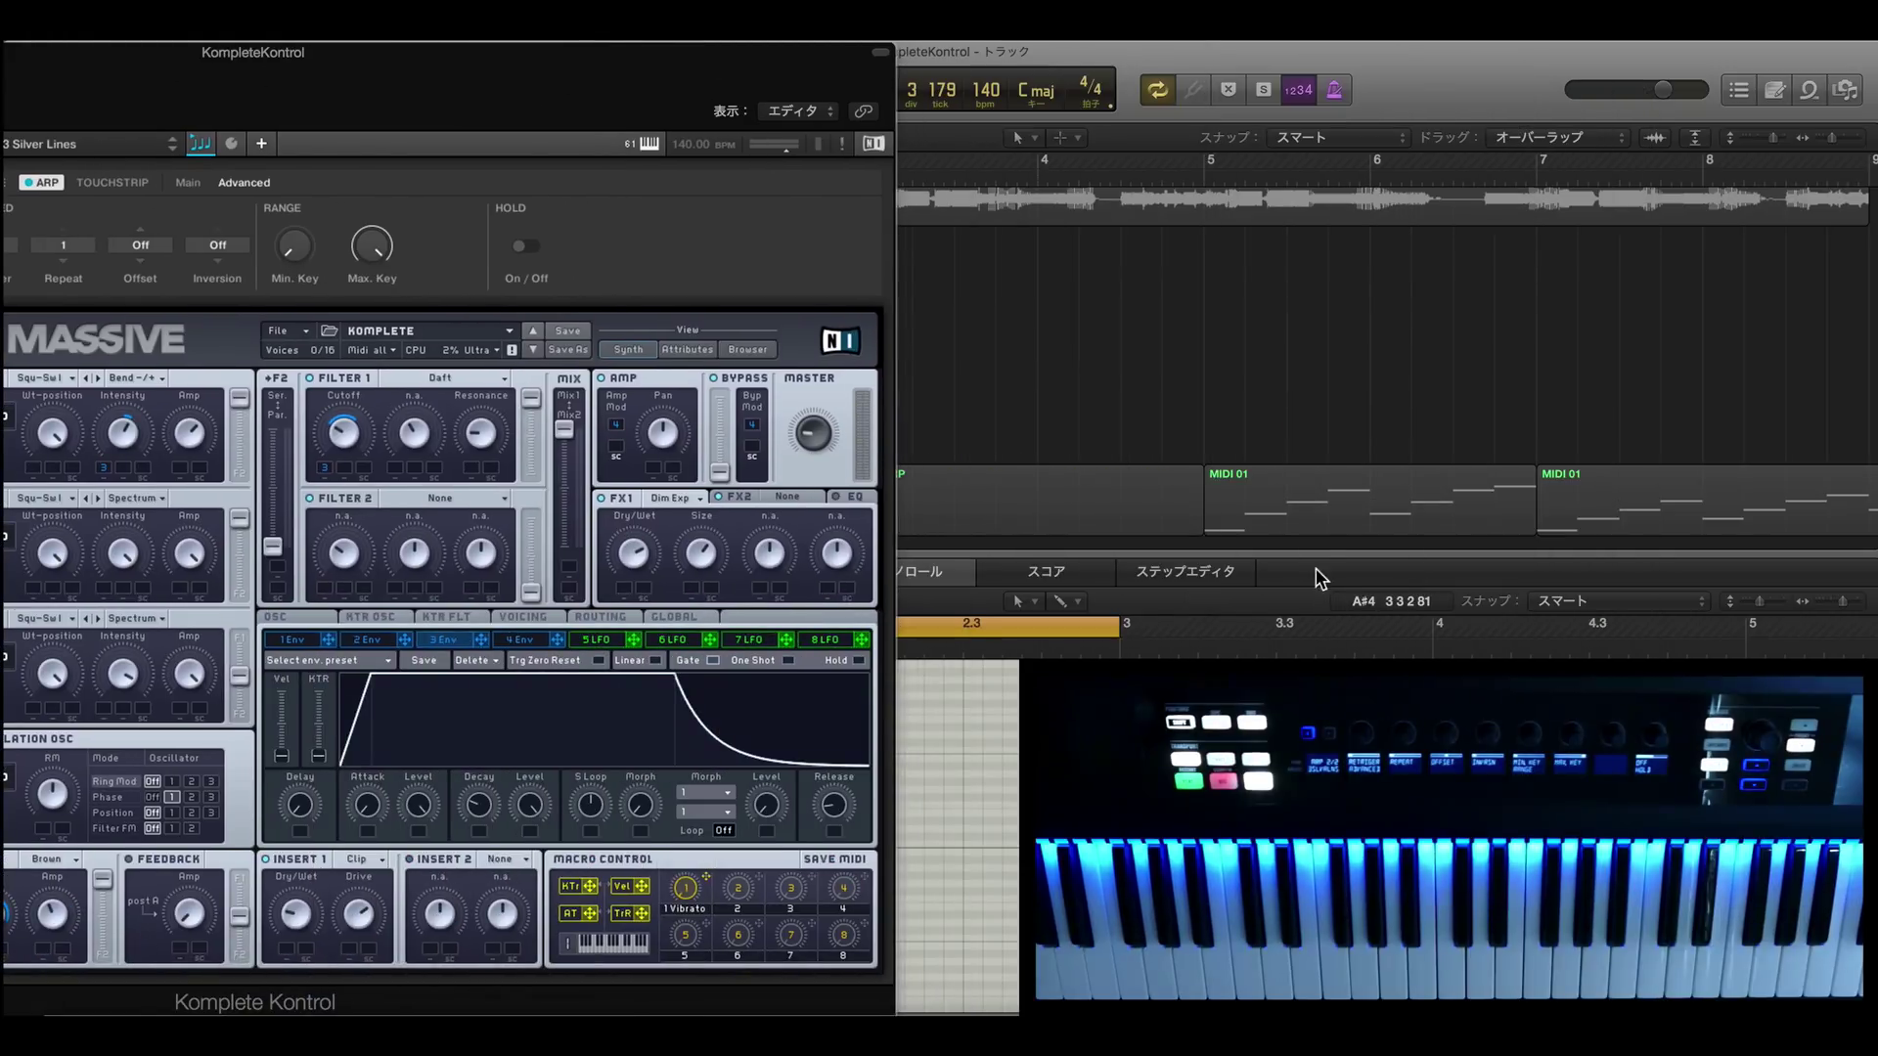
left_click(1326, 528)
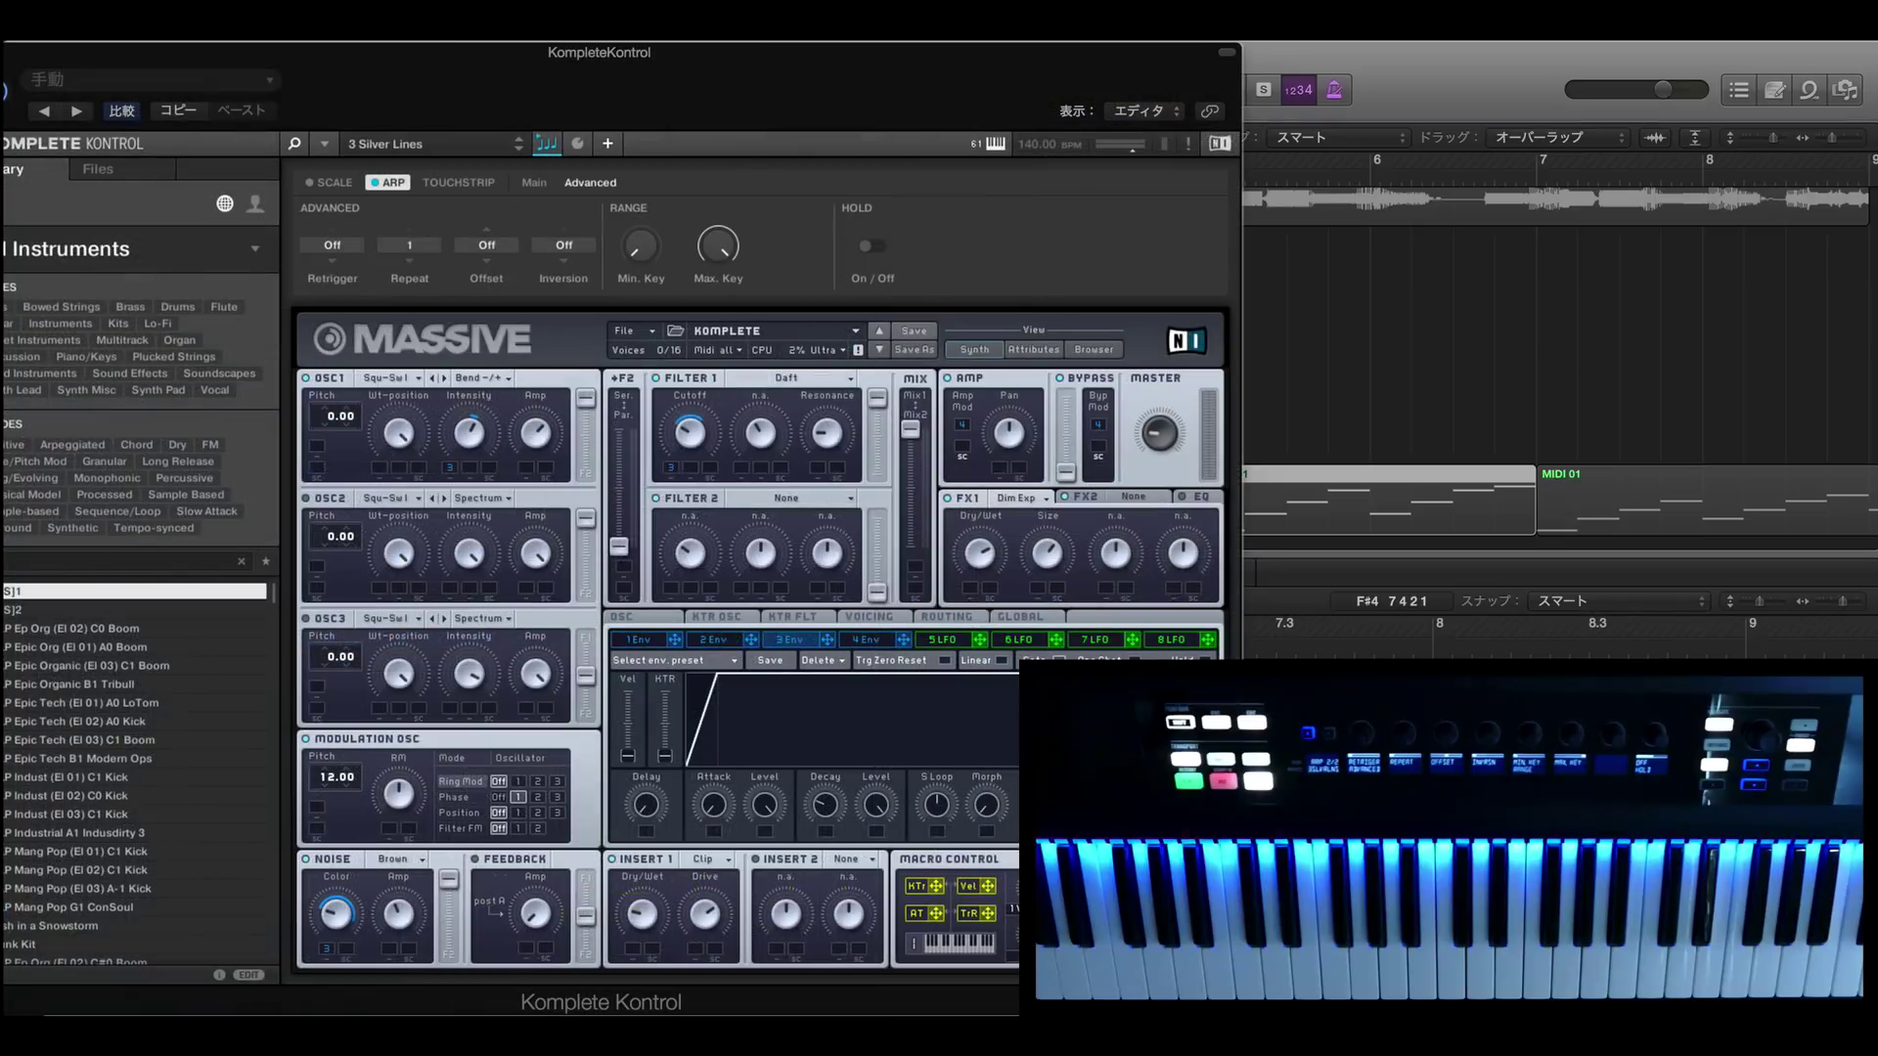
left_click_drag(432, 55, 473, 59)
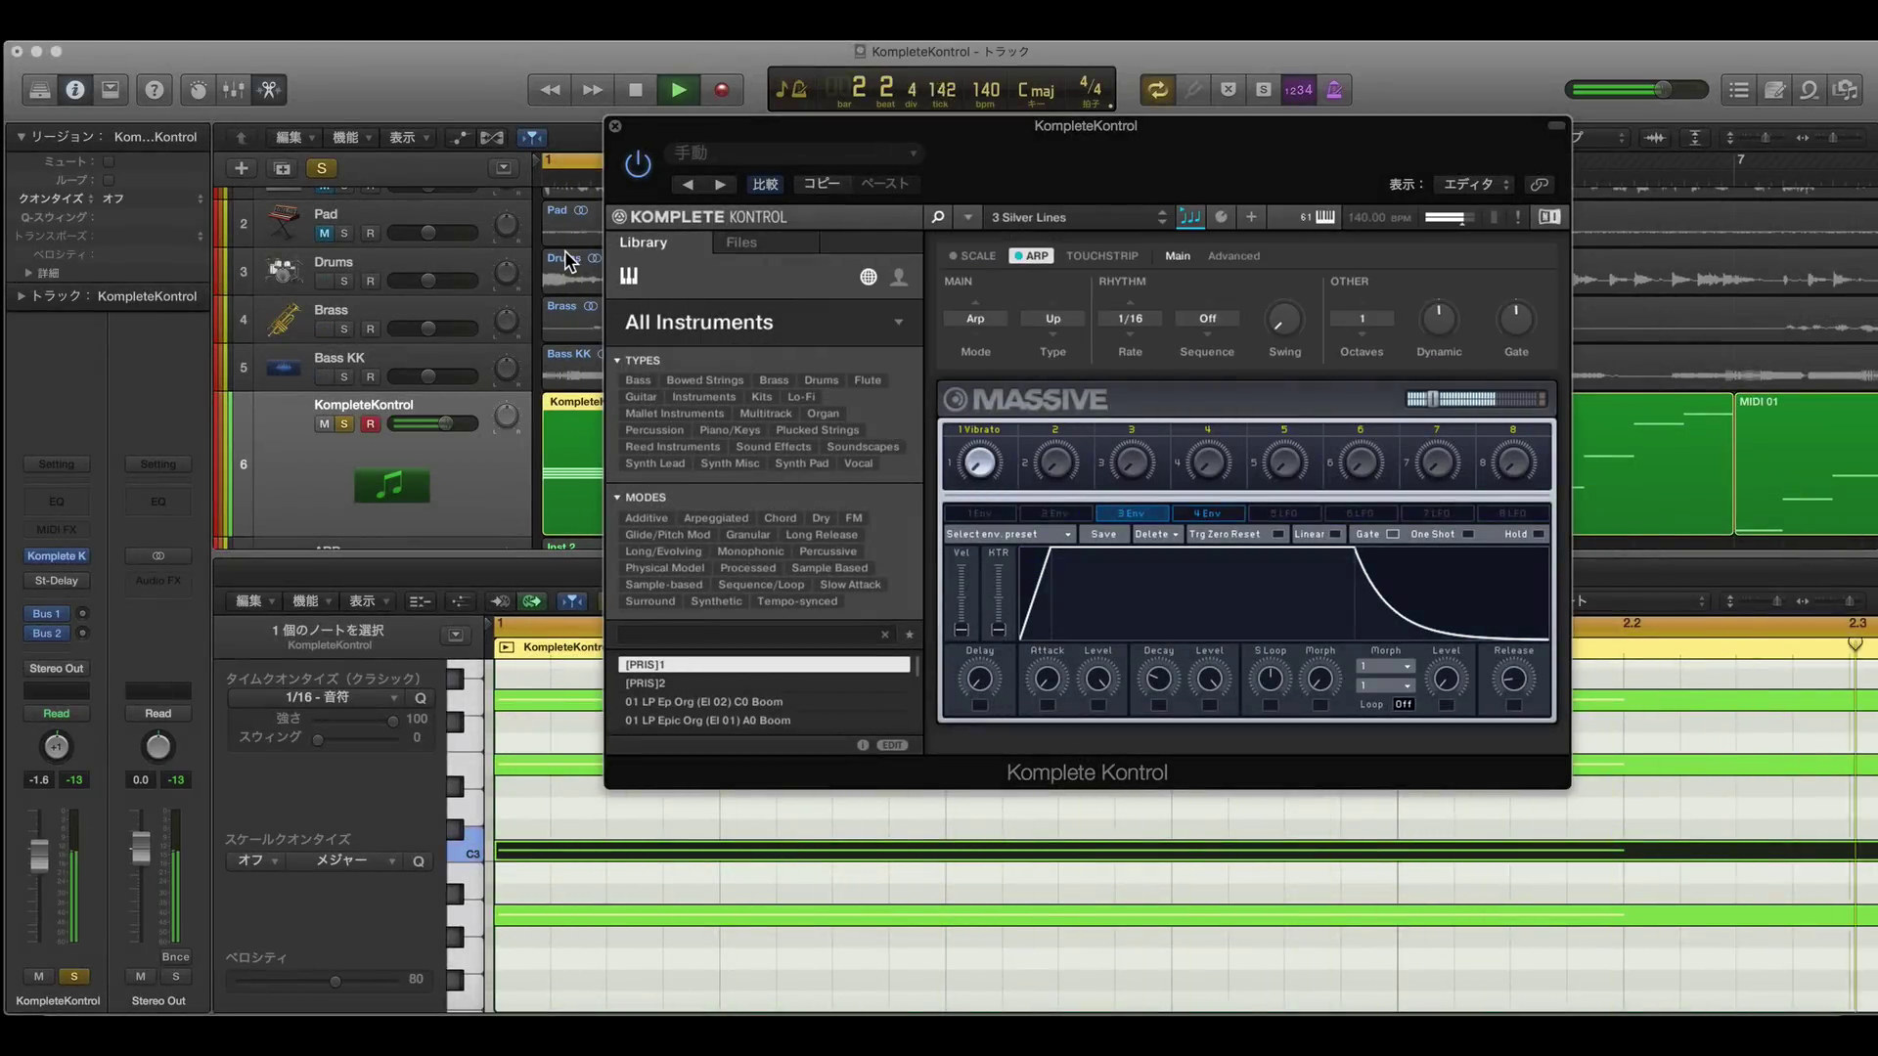
key("space")
left_click_drag(1085, 125, 1007, 112)
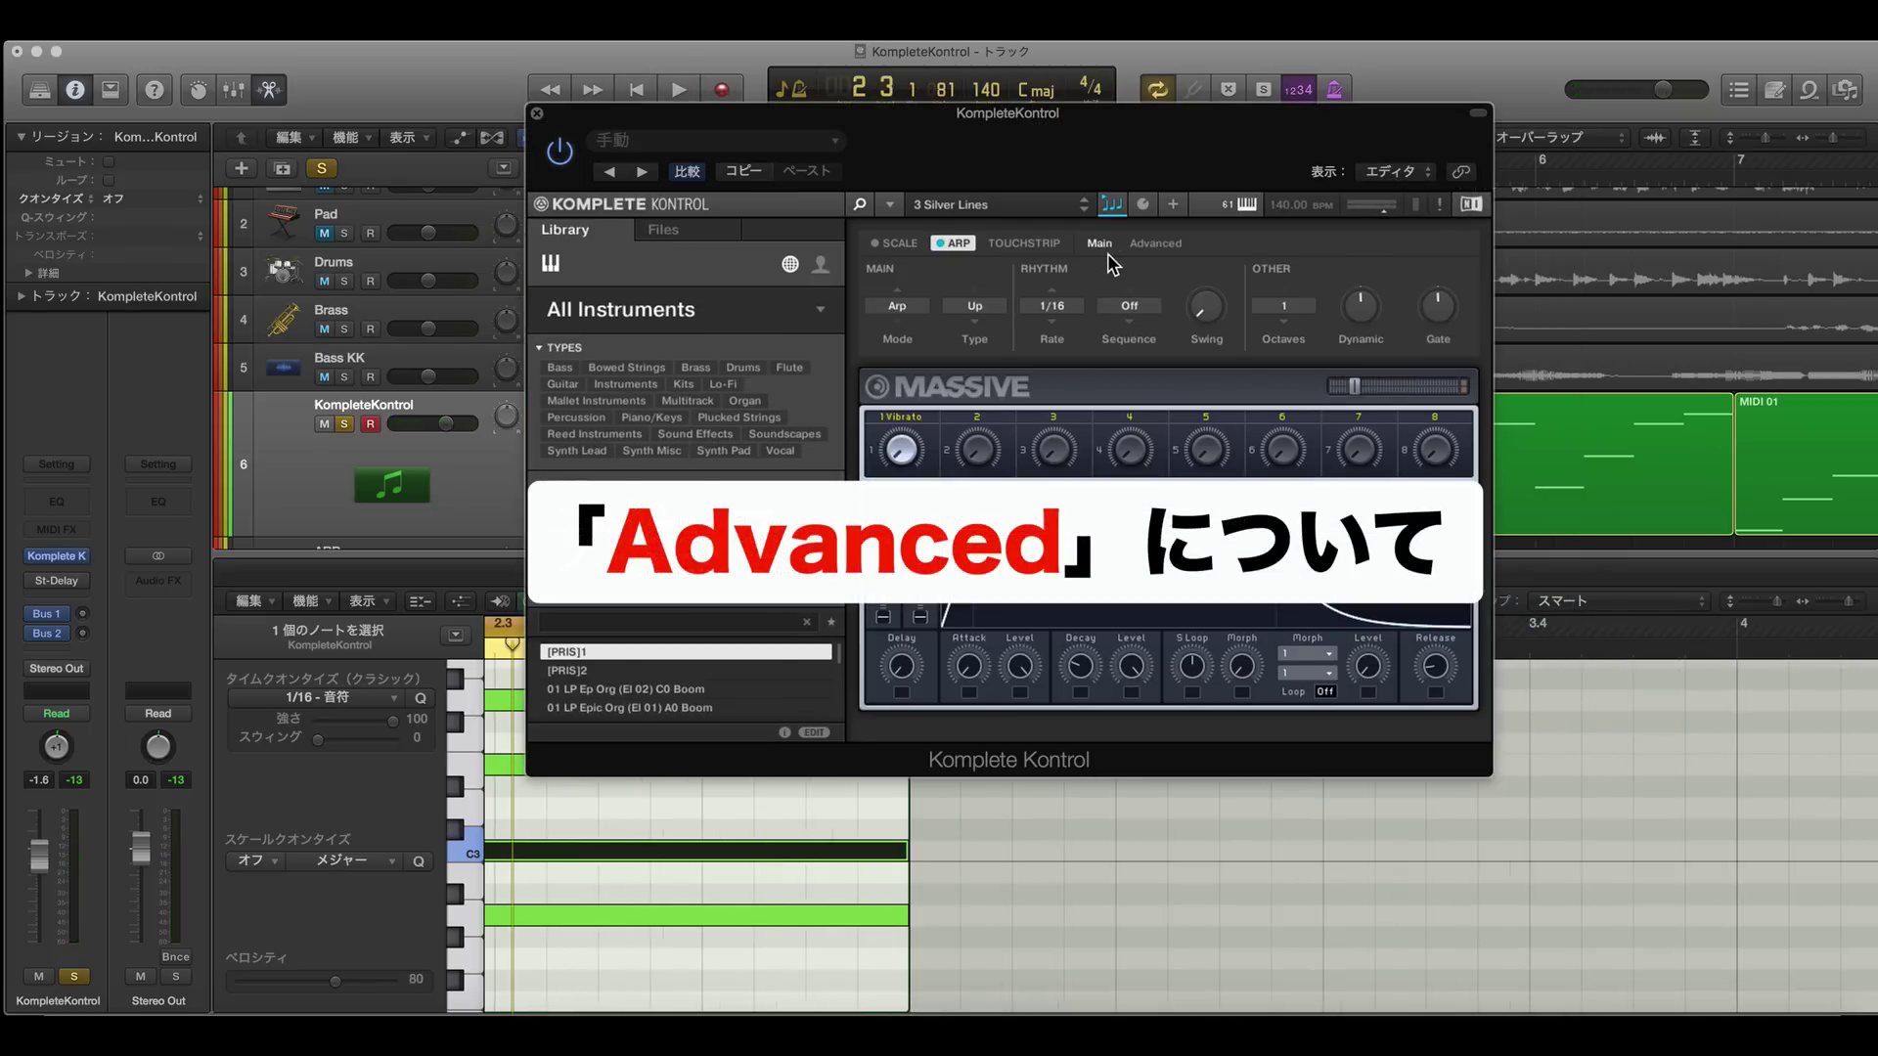
Set the arpeggiator's advanced Retrigger value to 1
left_click(1158, 245)
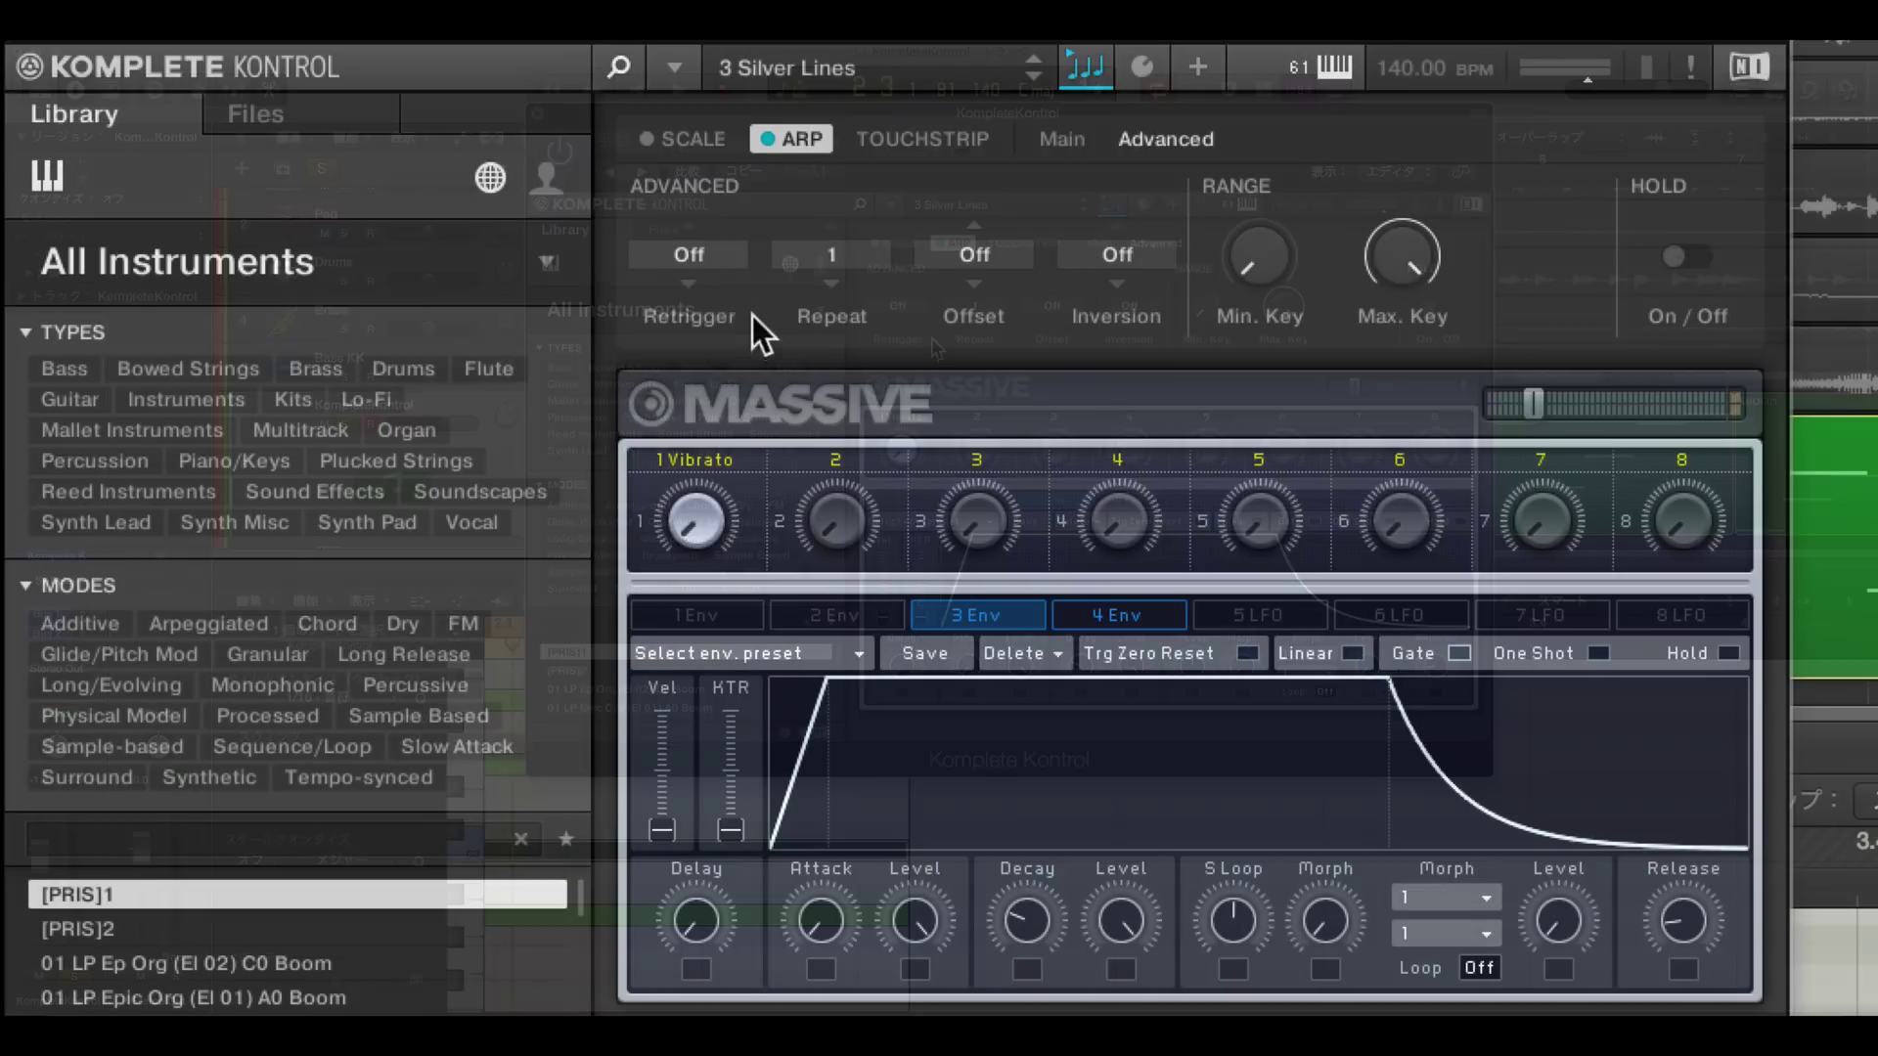
left_click(908, 309)
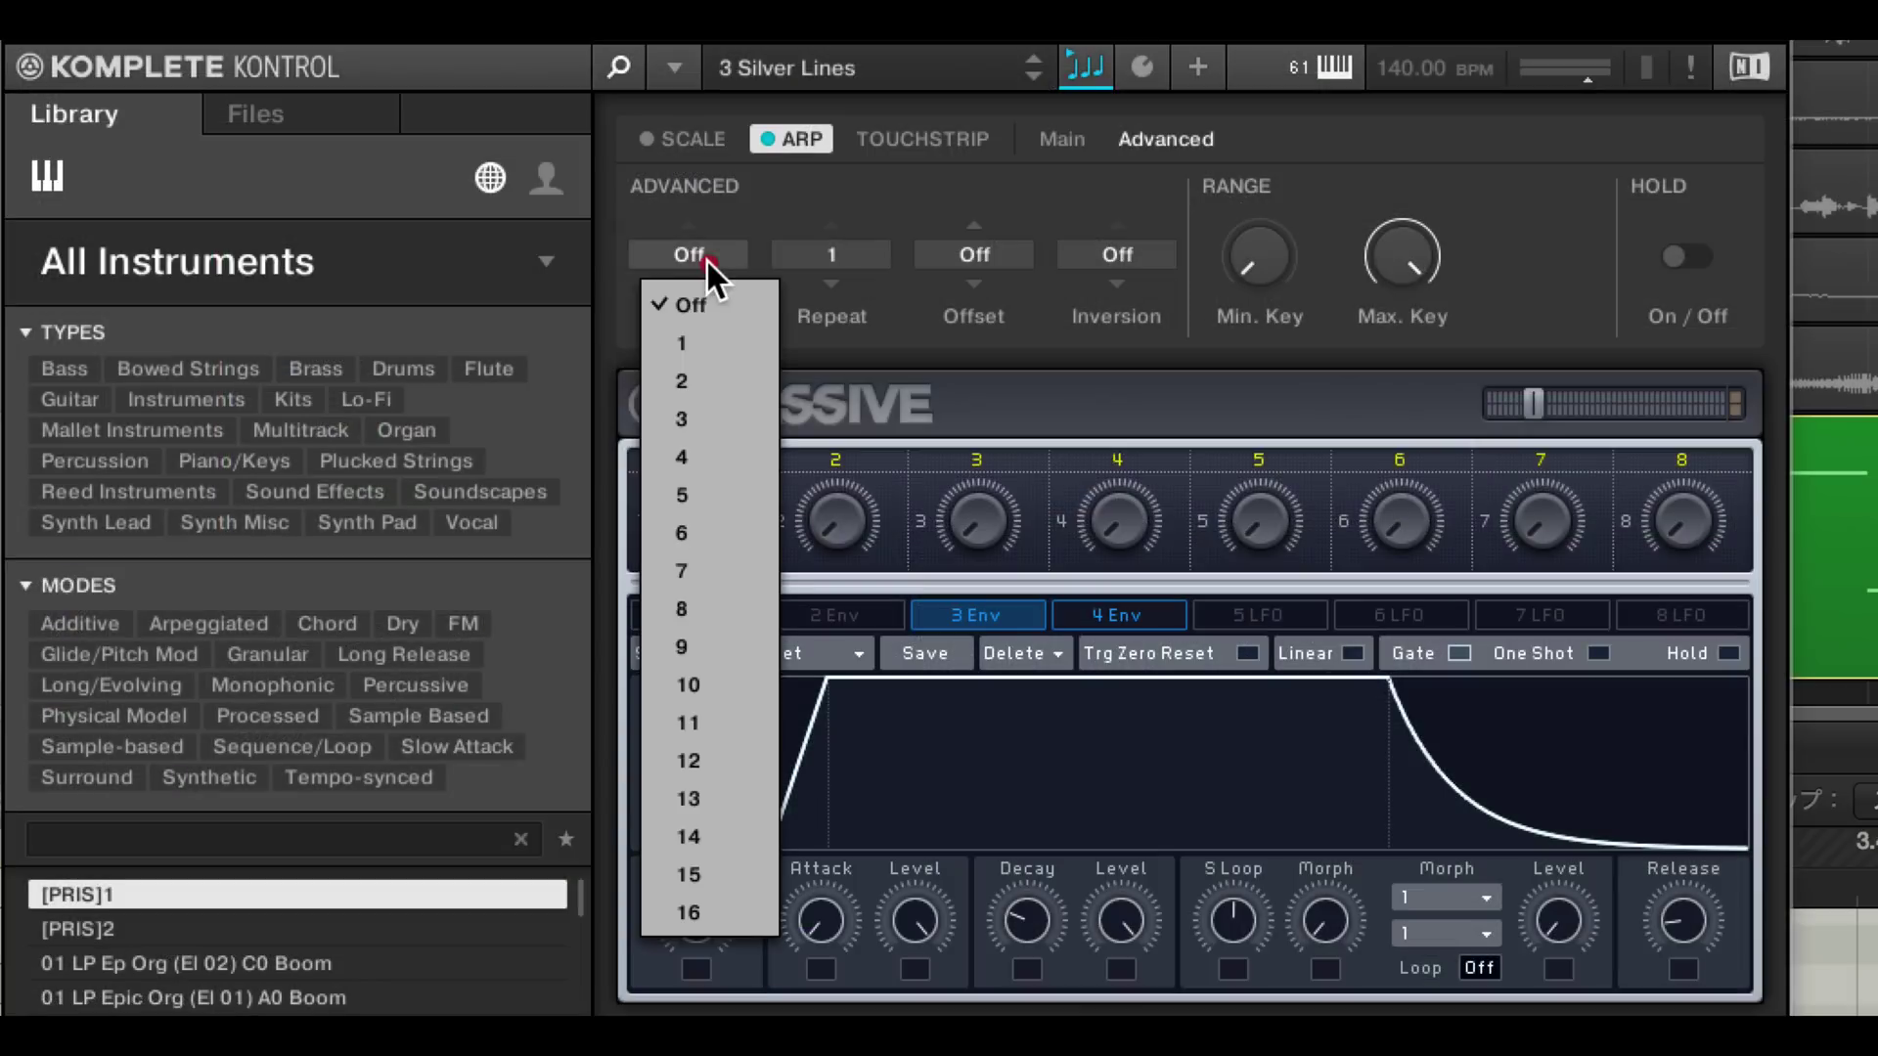
left_click(712, 341)
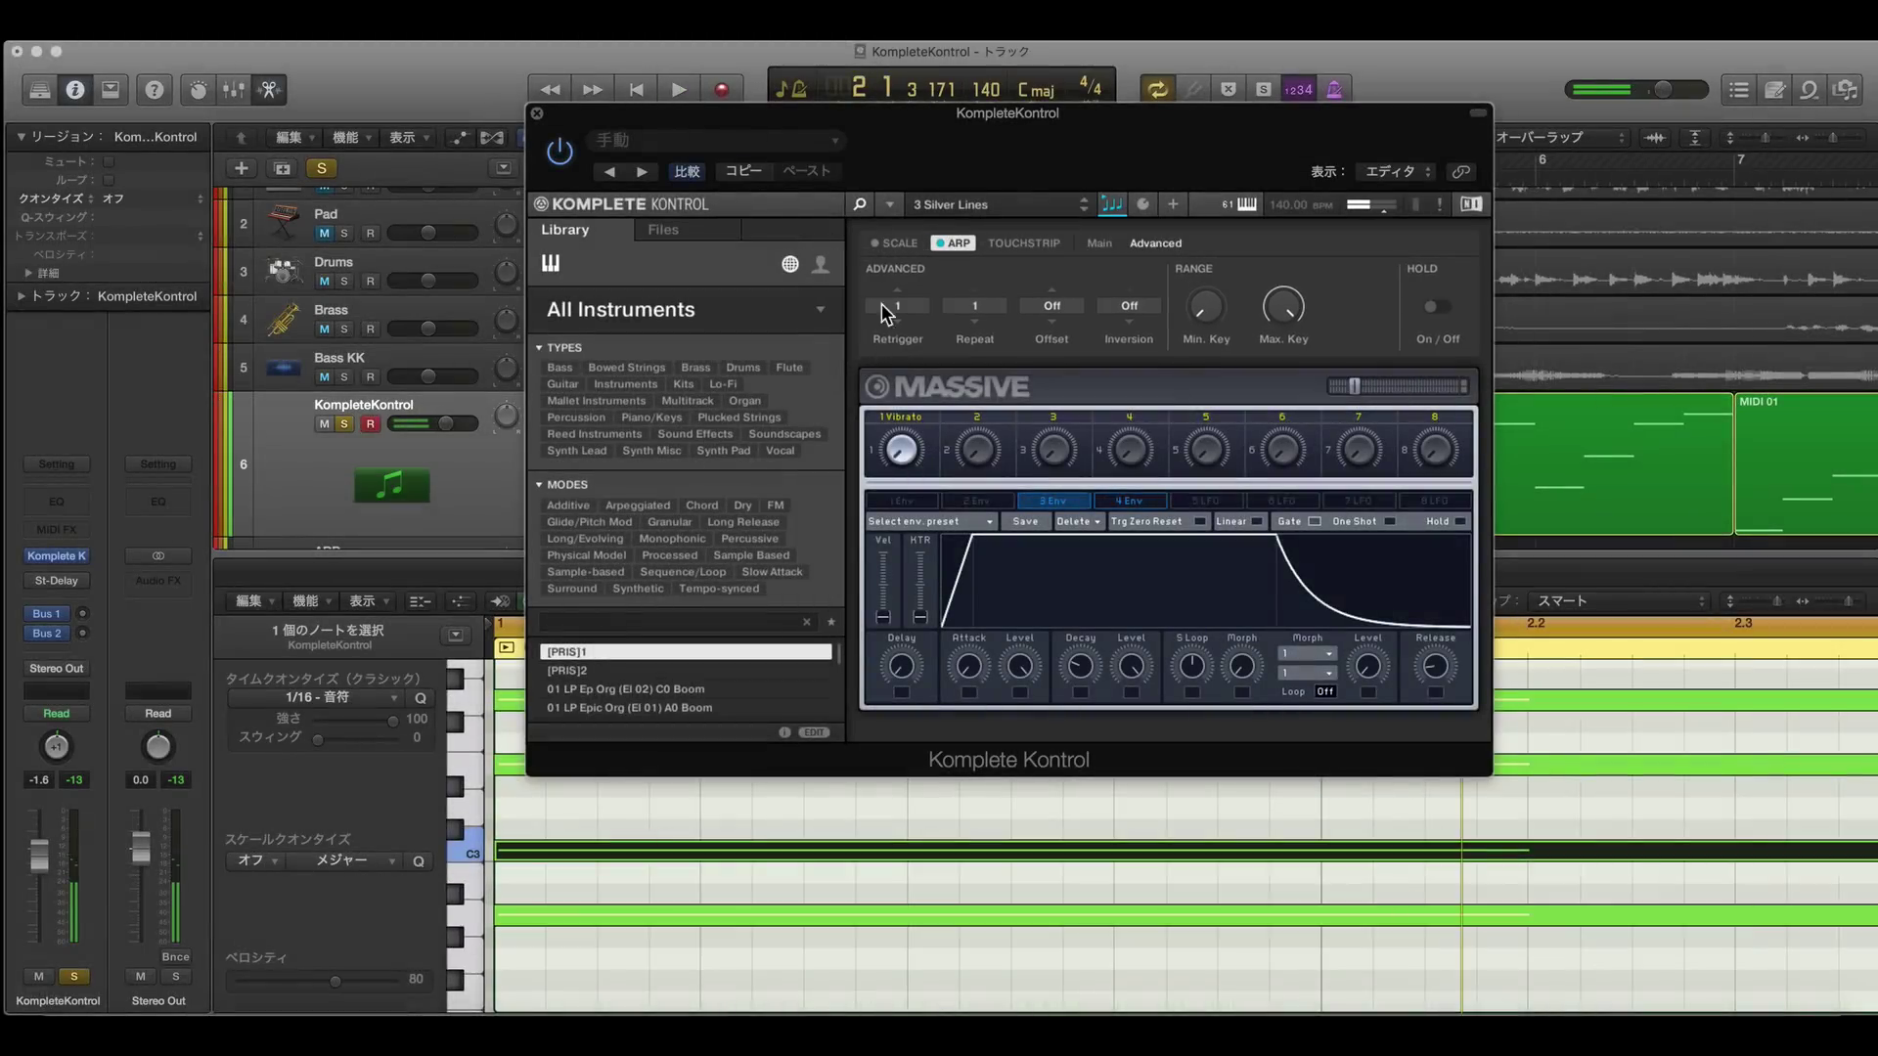
Set the arpeggiator's Retrigger to 2 and audition the lowest chord note and the region
left_click(900, 306)
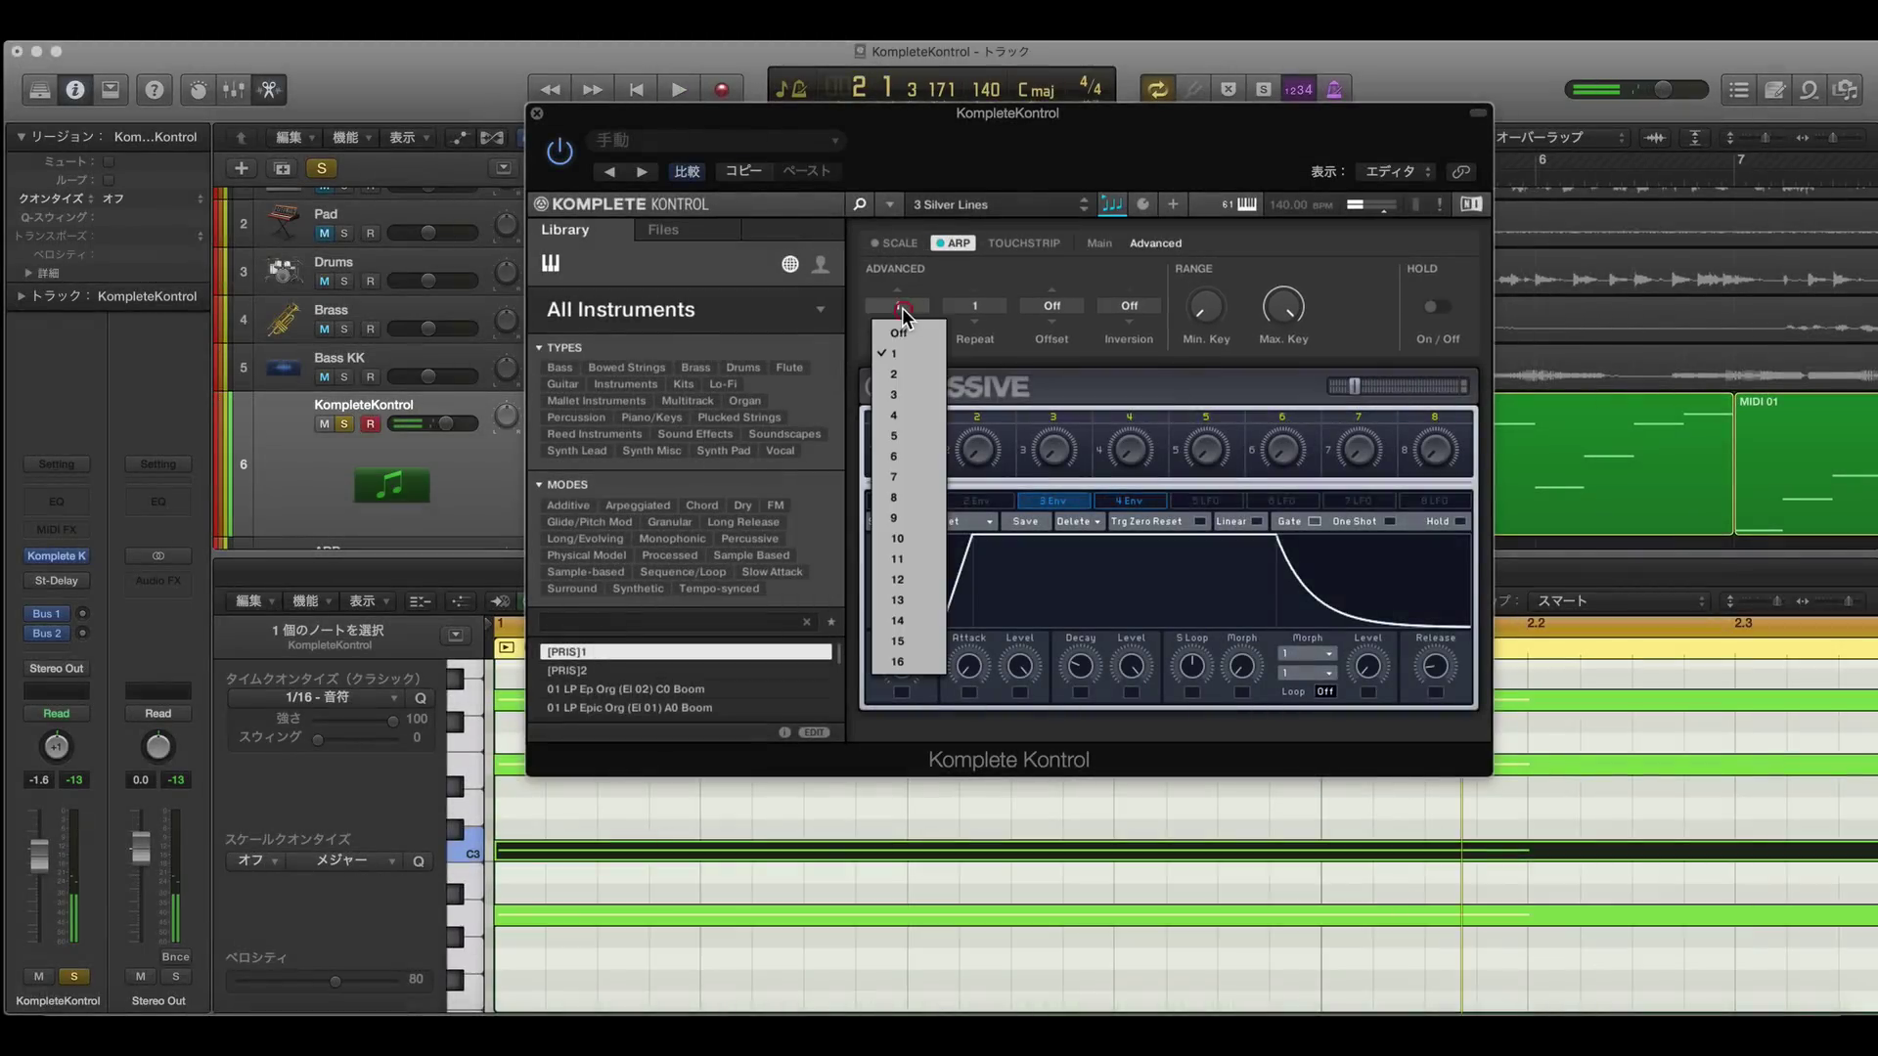
left_click(905, 377)
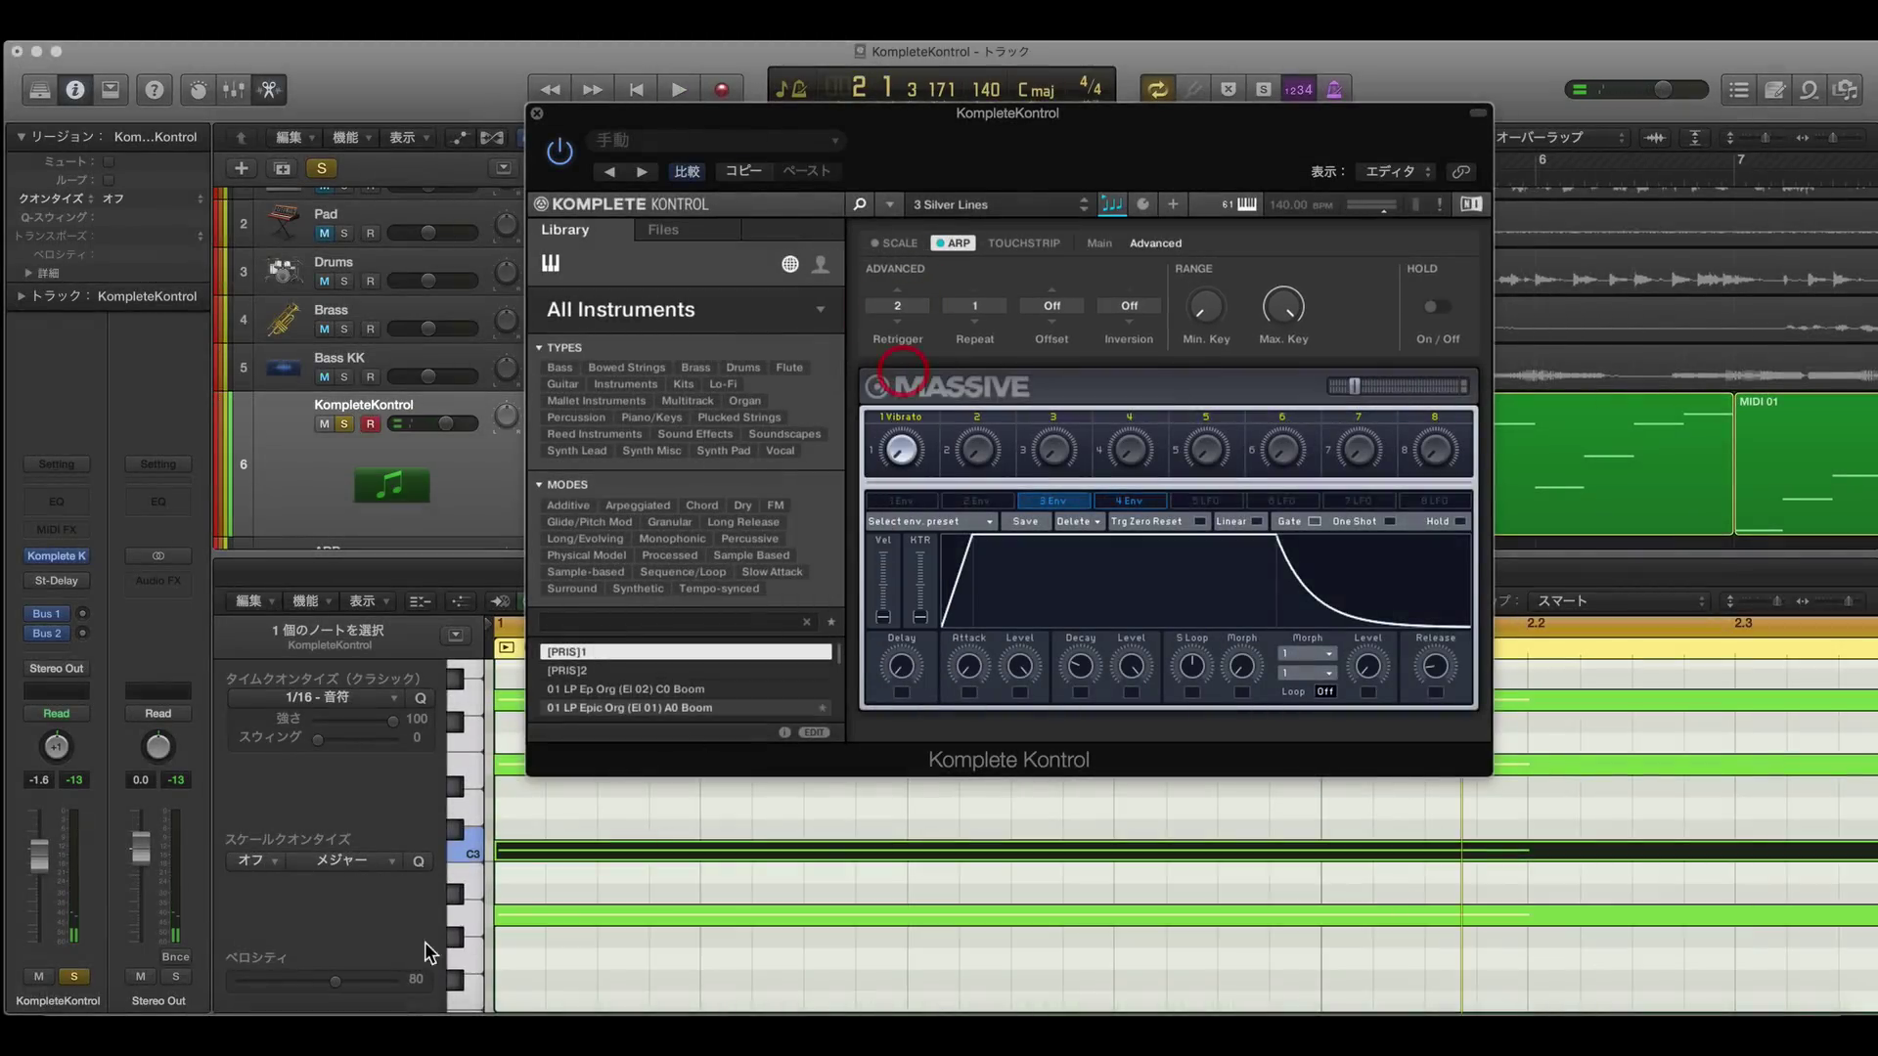
left_click(472, 917)
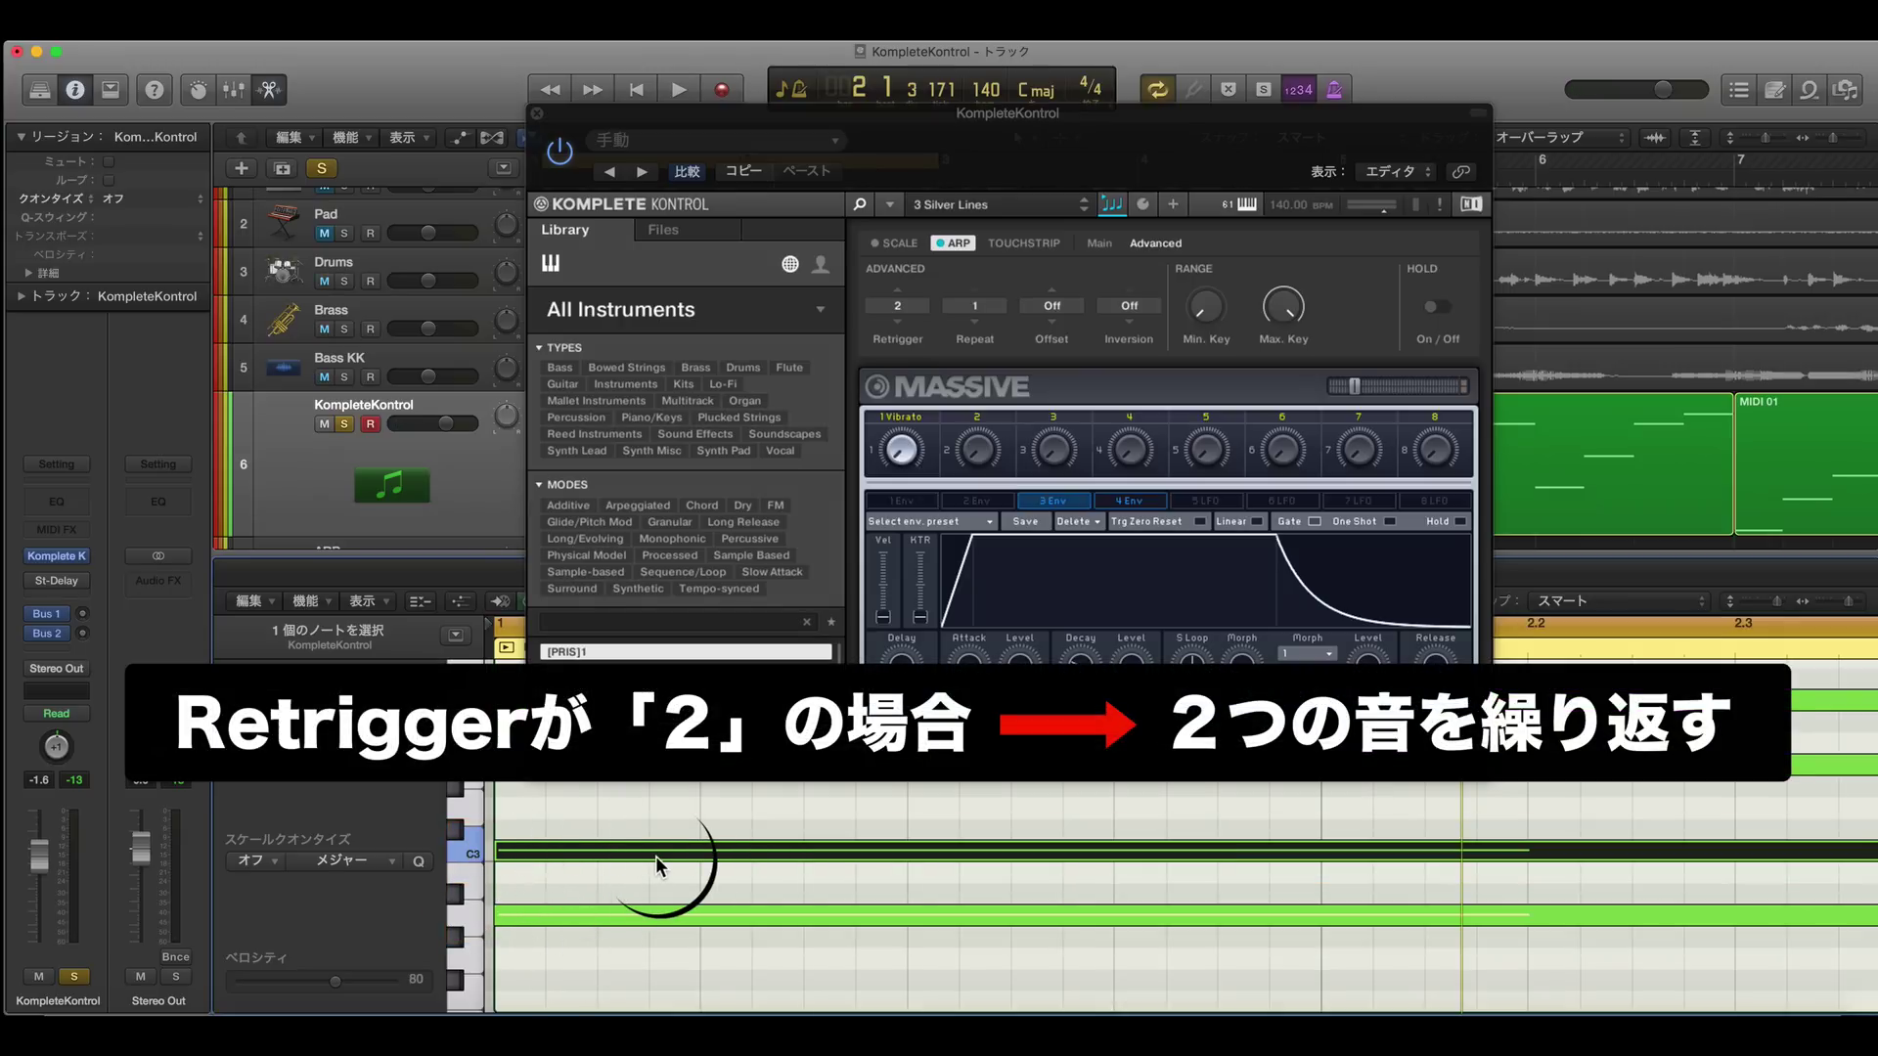
key("space")
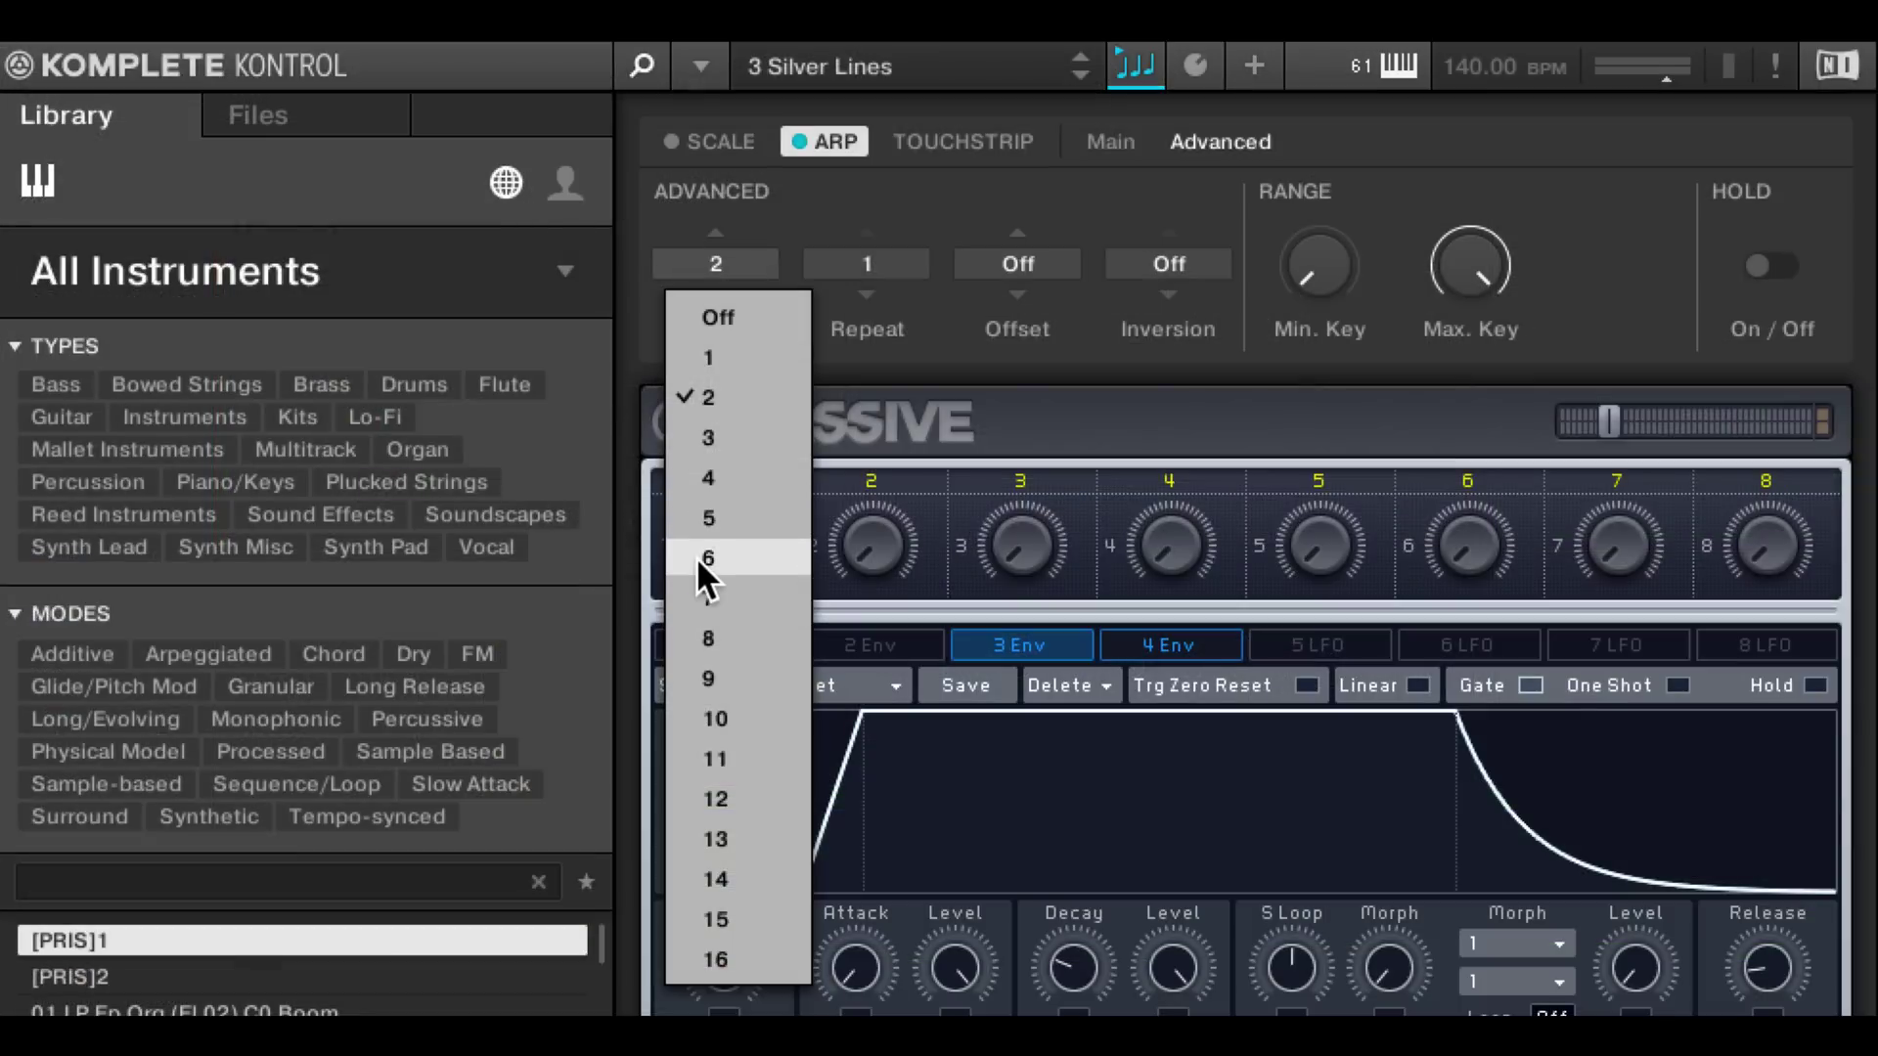
Set the arpeggiator's Retrigger to 6 and audition the four chord notes one by one in ascending order, restarting after six notes
left_click(695, 555)
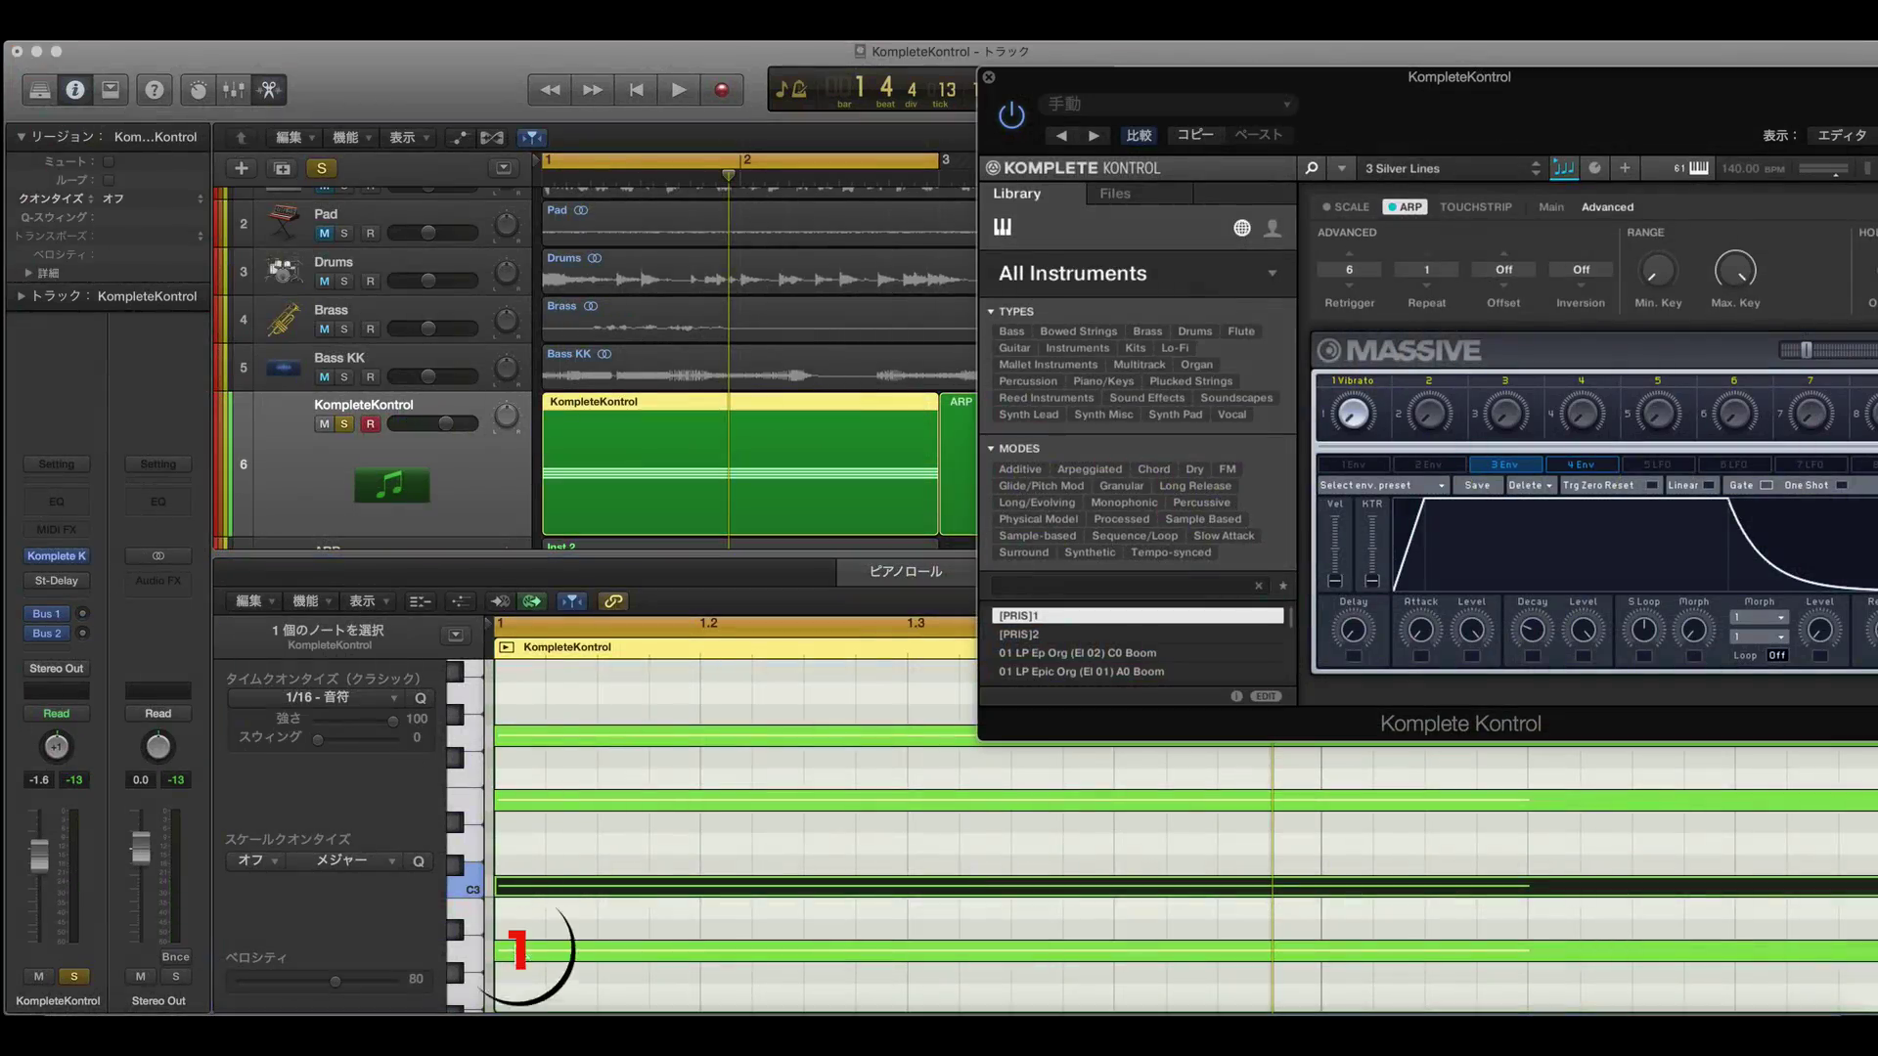
left_click(532, 888)
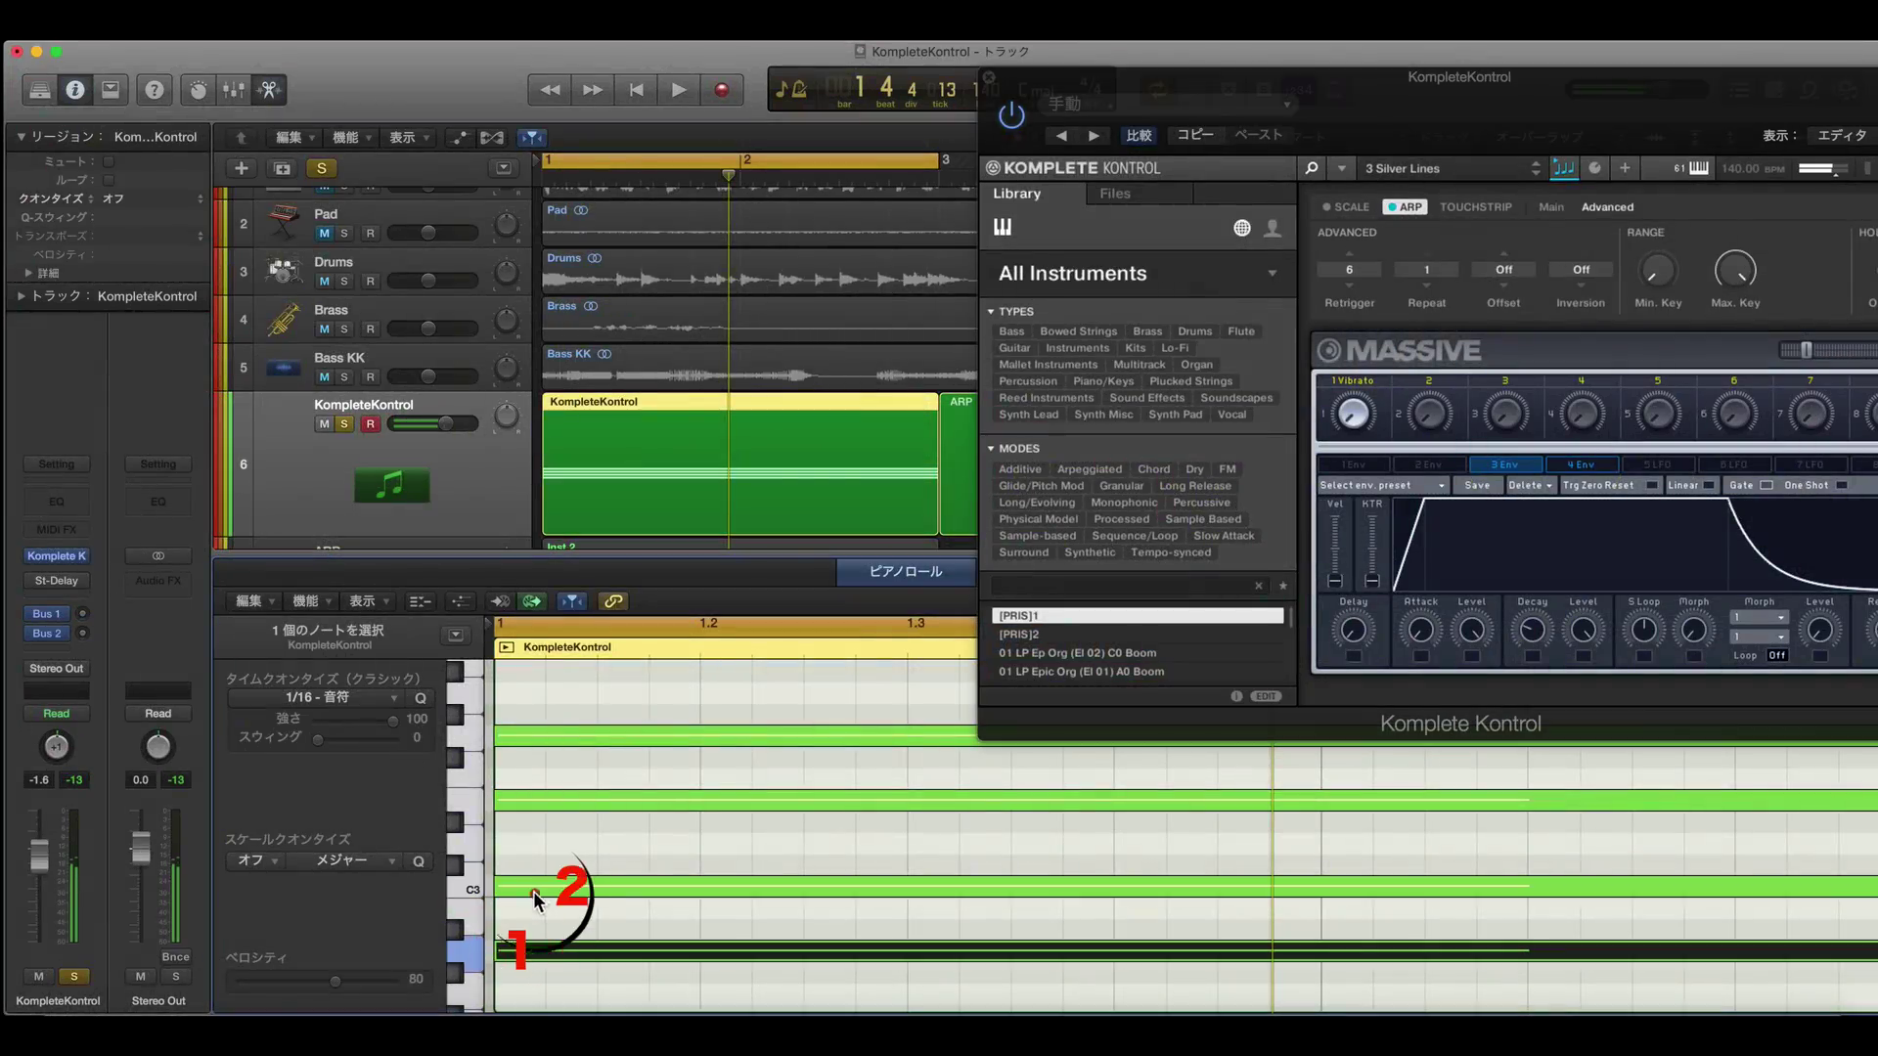
left_click(542, 796)
left_click(561, 738)
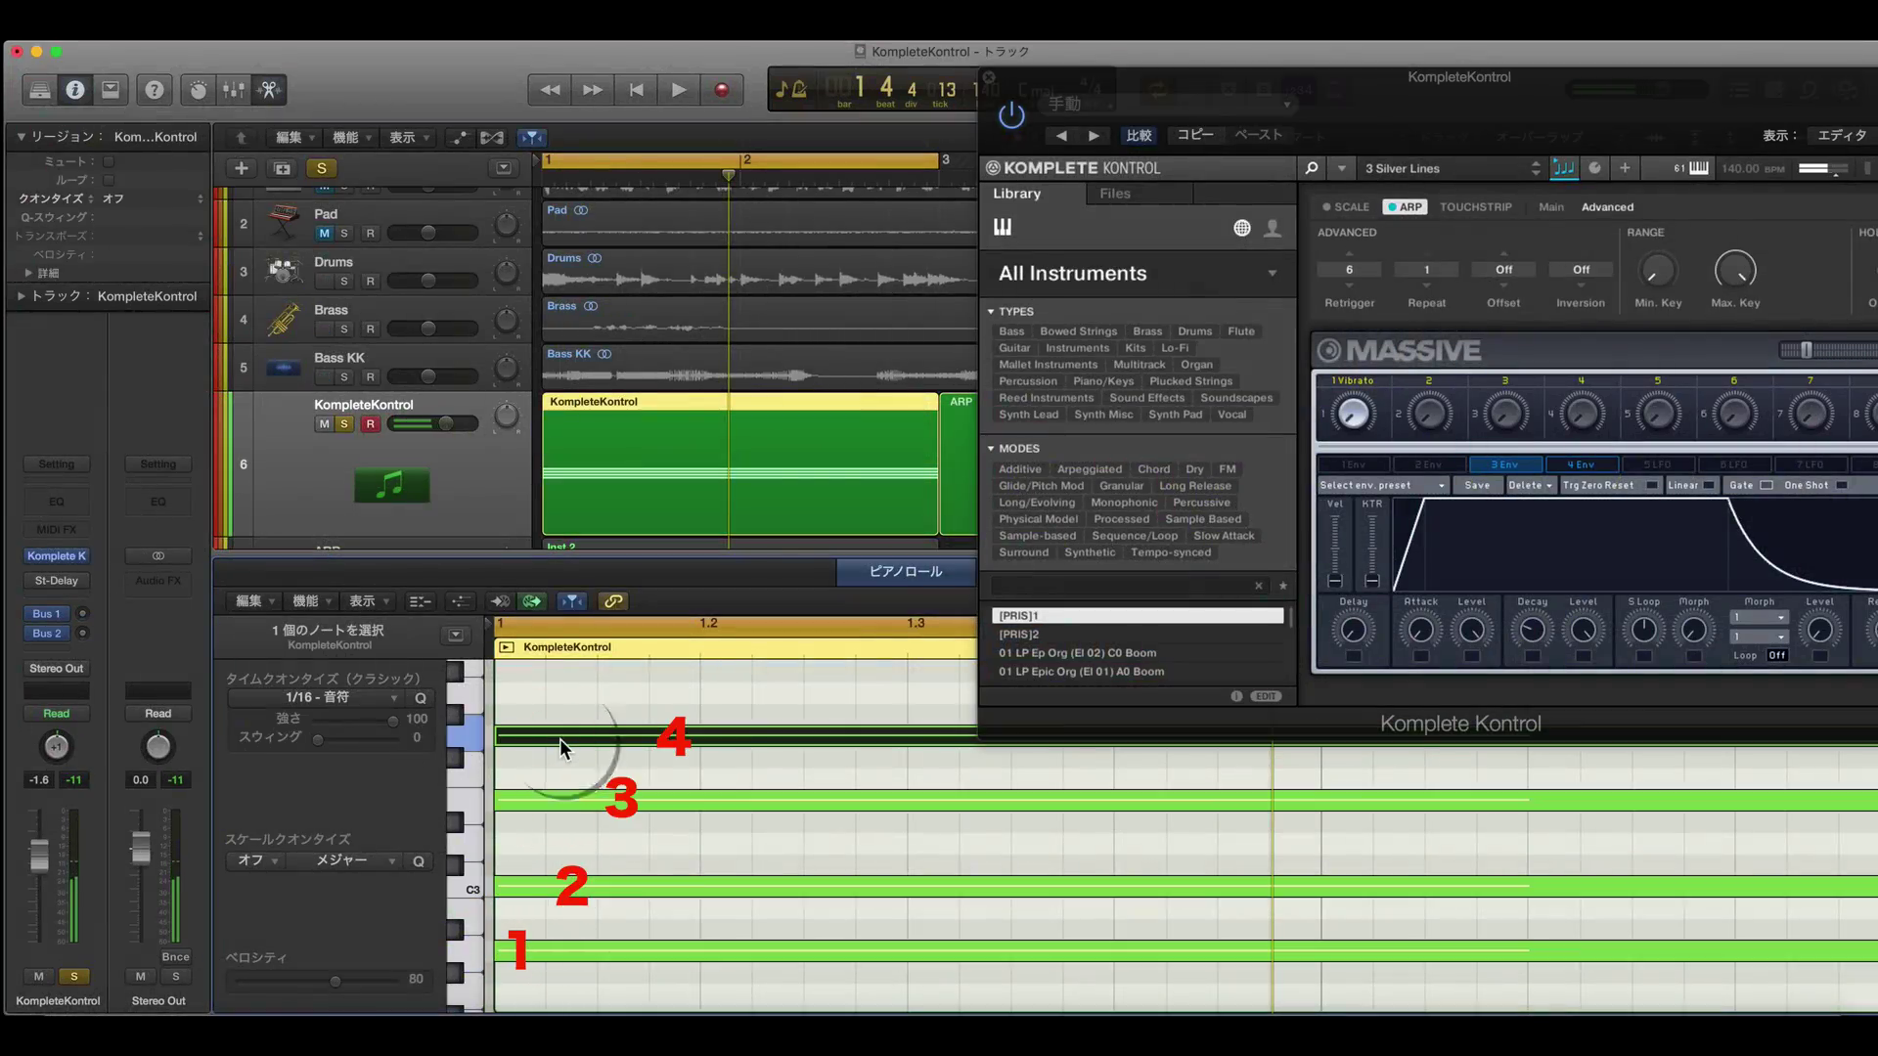
left_click(566, 950)
left_click(577, 889)
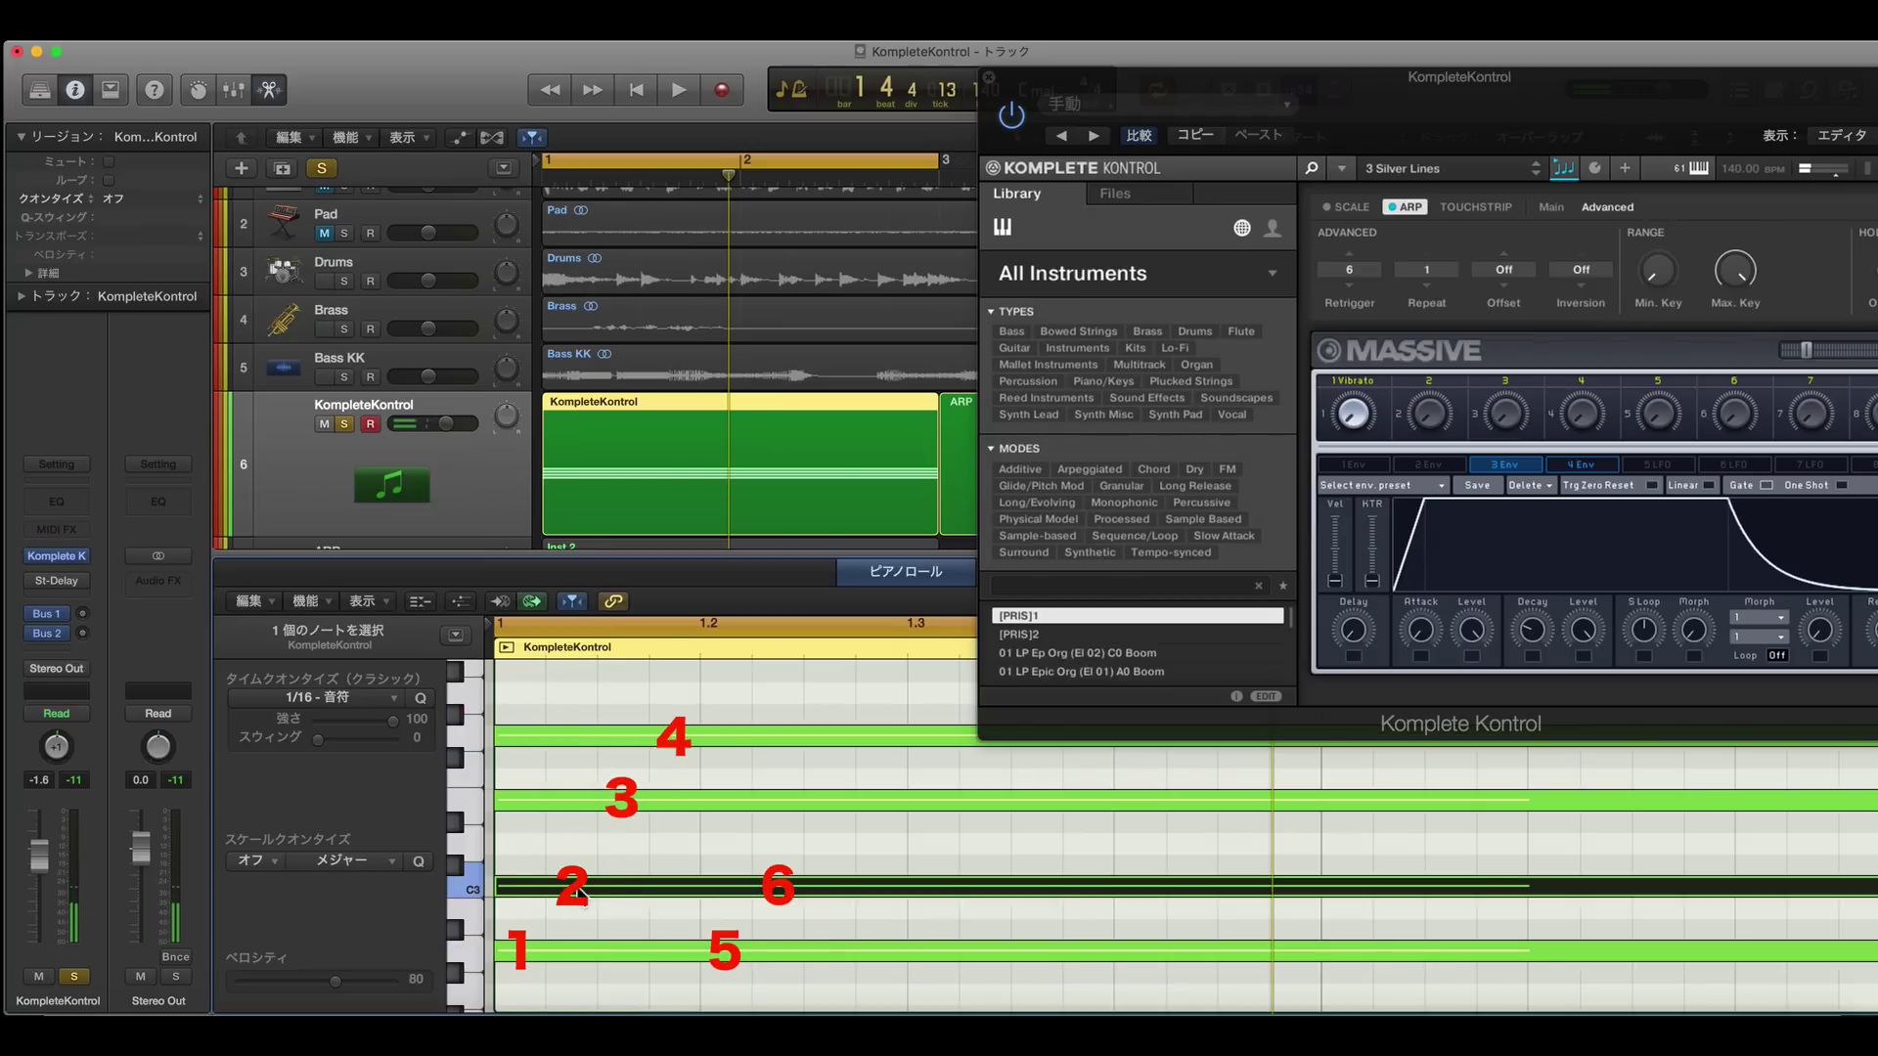
left_click(588, 949)
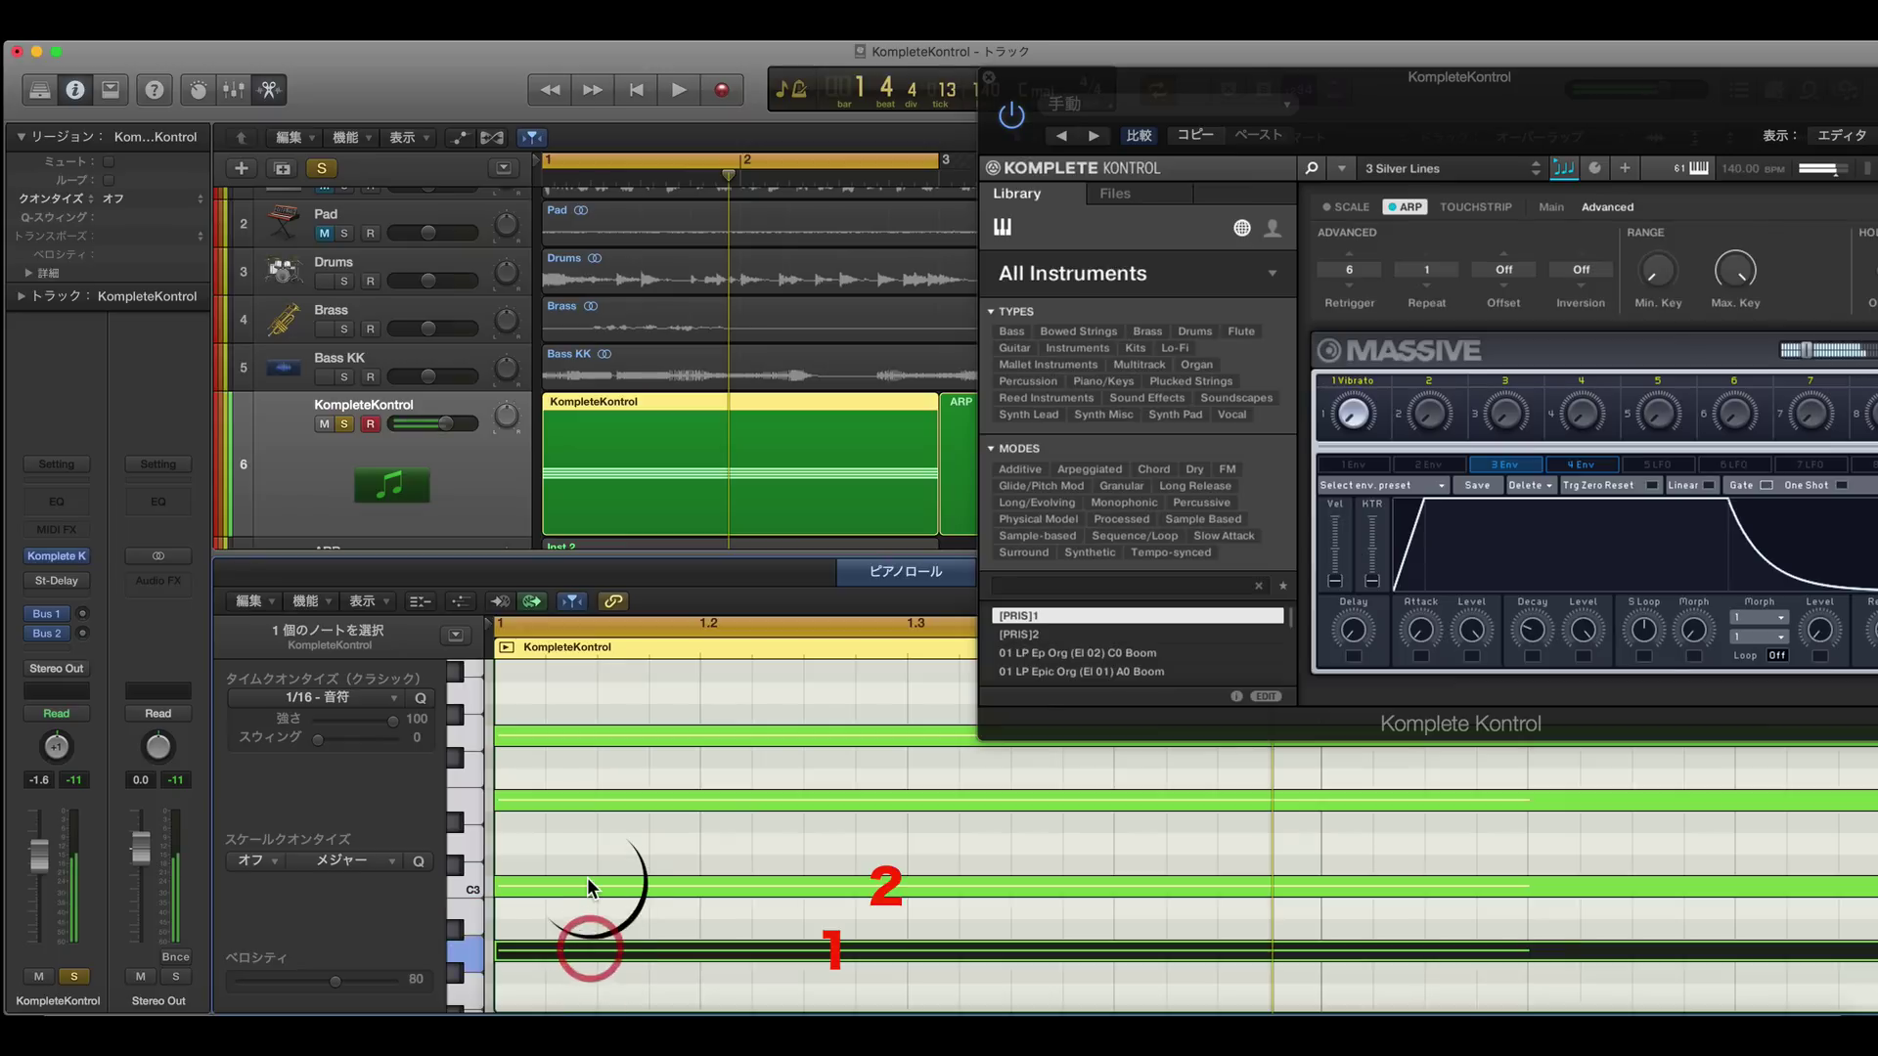
left_click(588, 887)
left_click(599, 799)
left_click(605, 736)
left_click(577, 947)
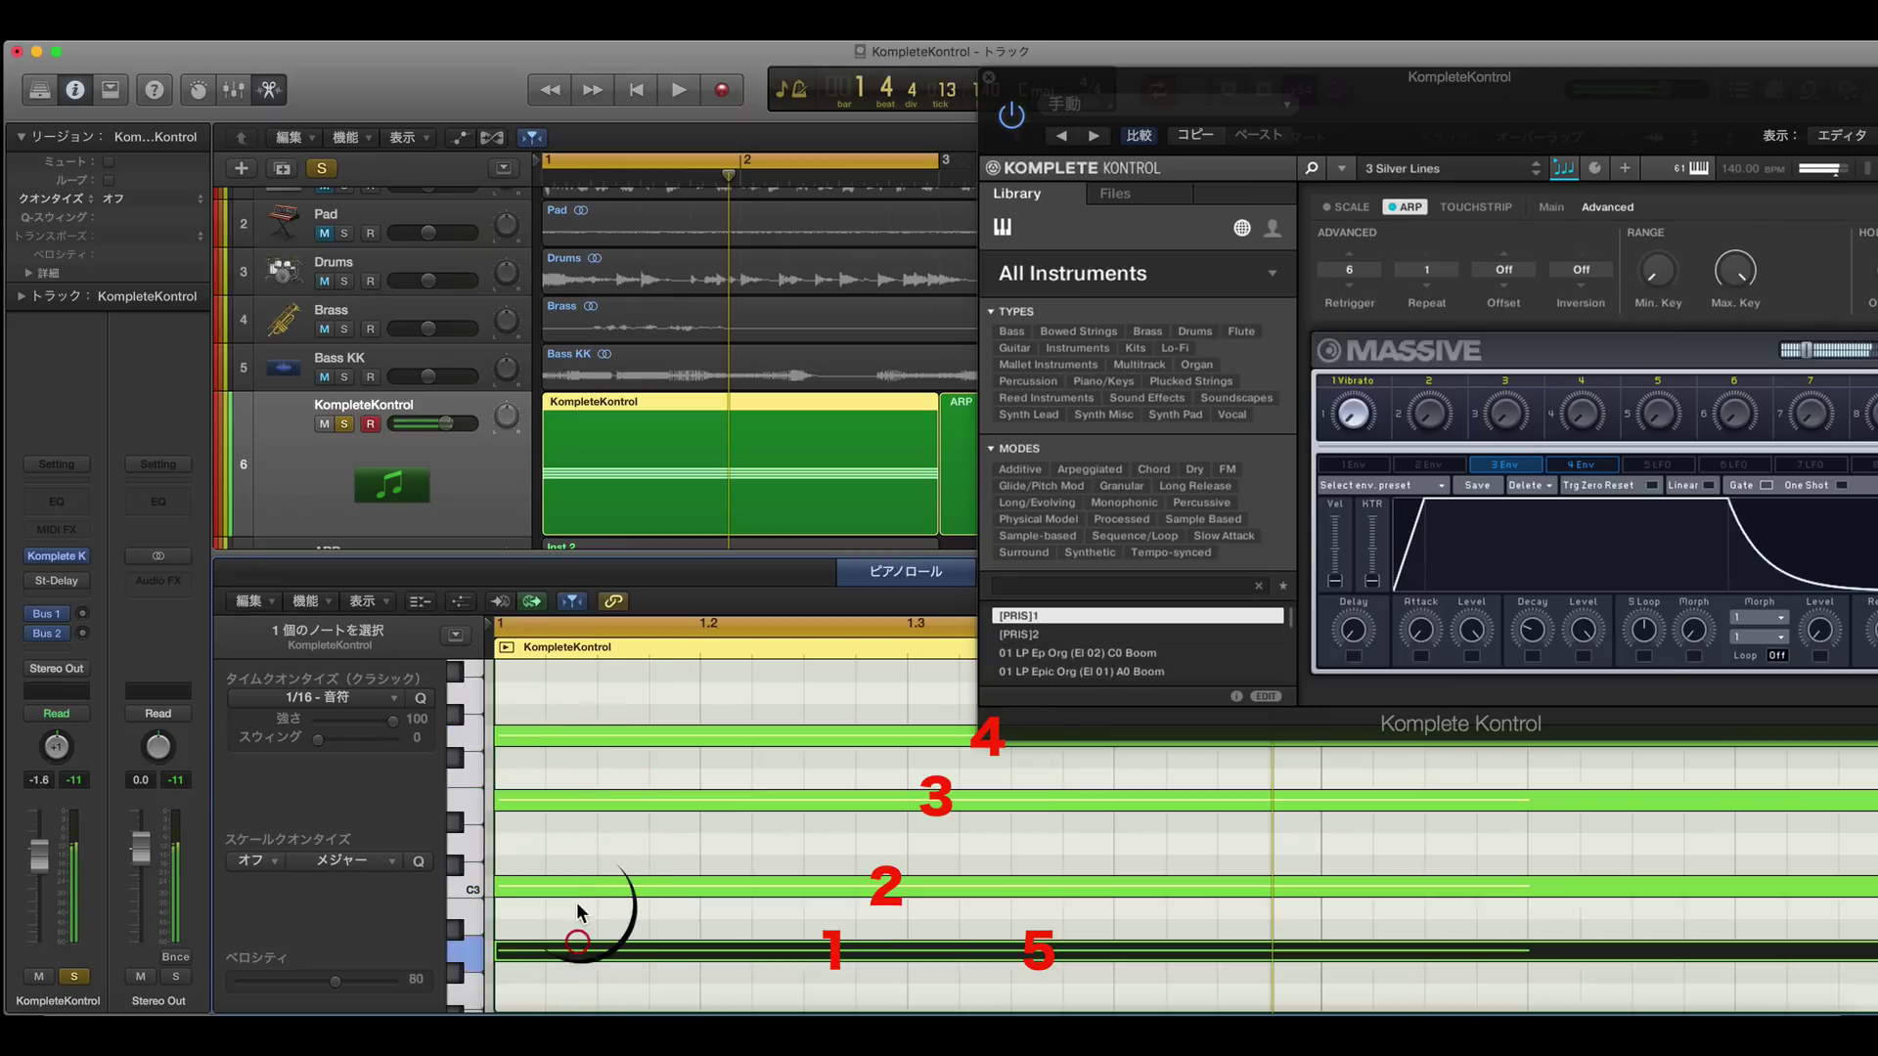
left_click(587, 888)
Play the KompleteKontrol region from the beginning to hear the arpeggio, and stop playback
key("Return")
key("space")
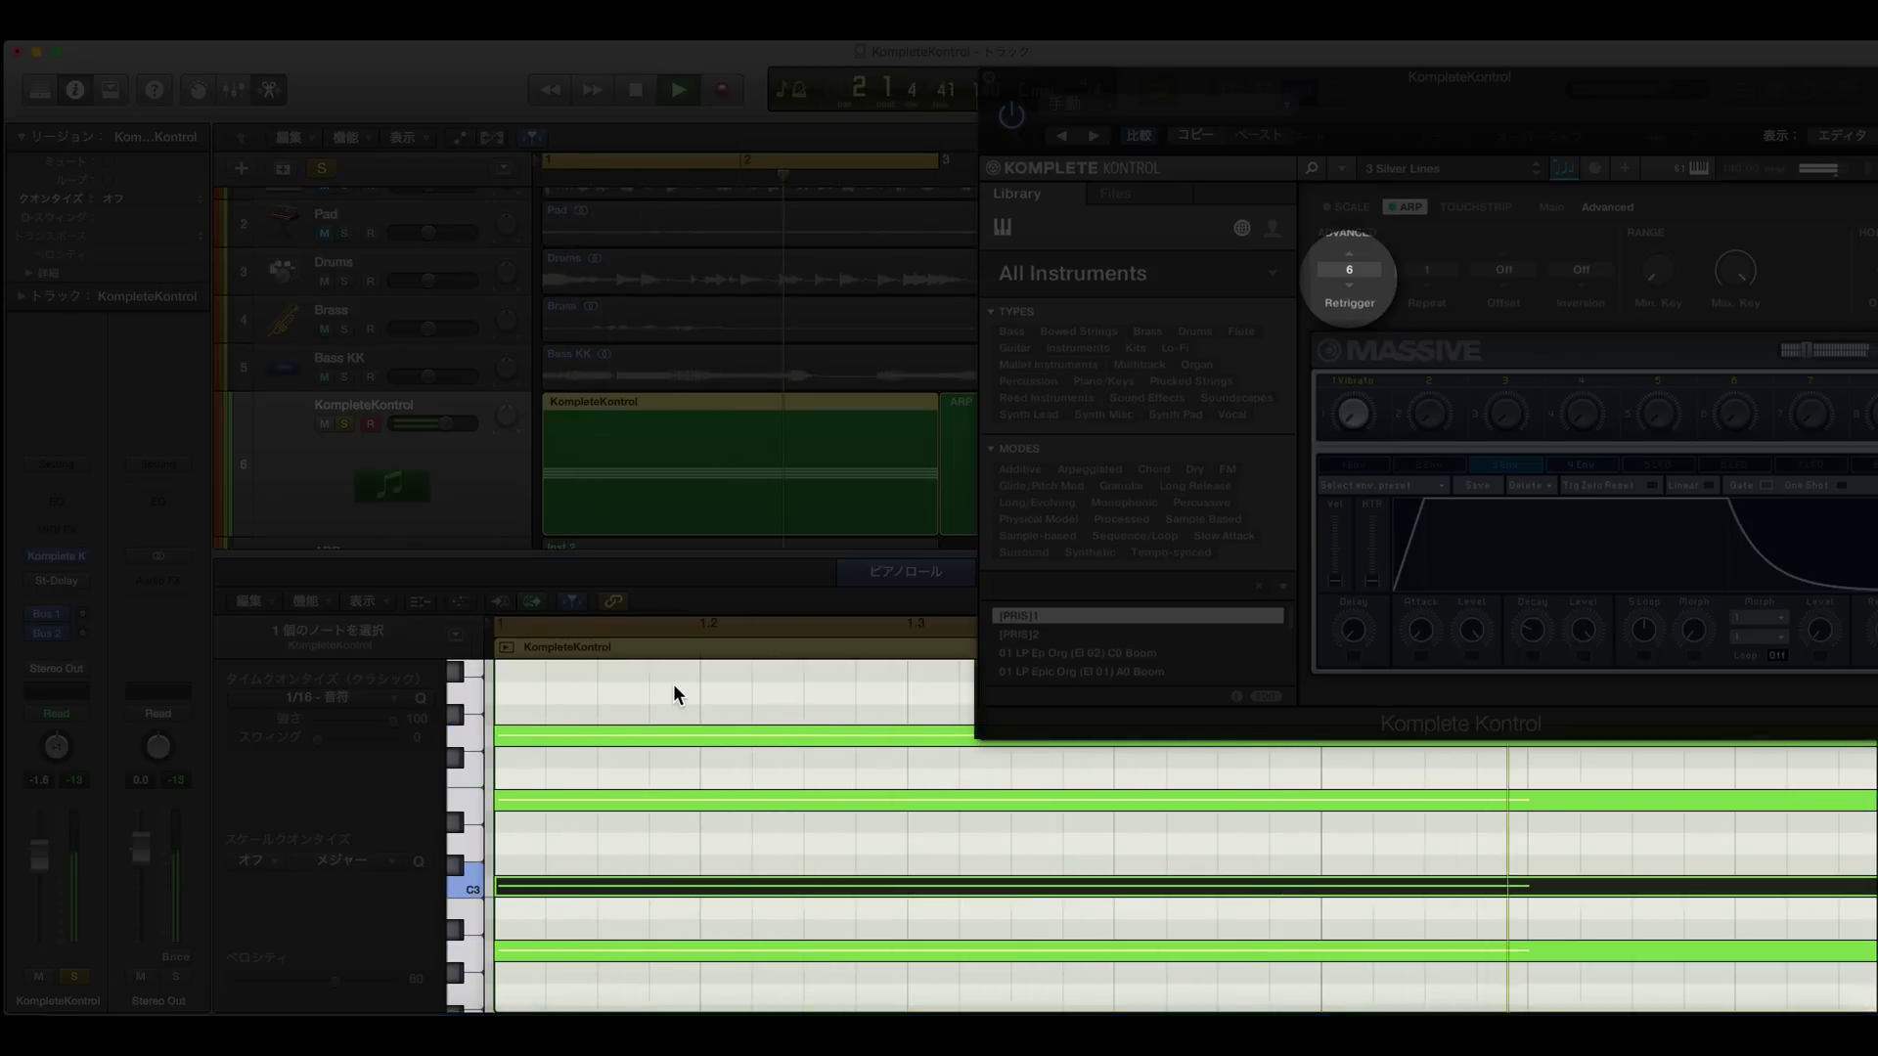
key("space")
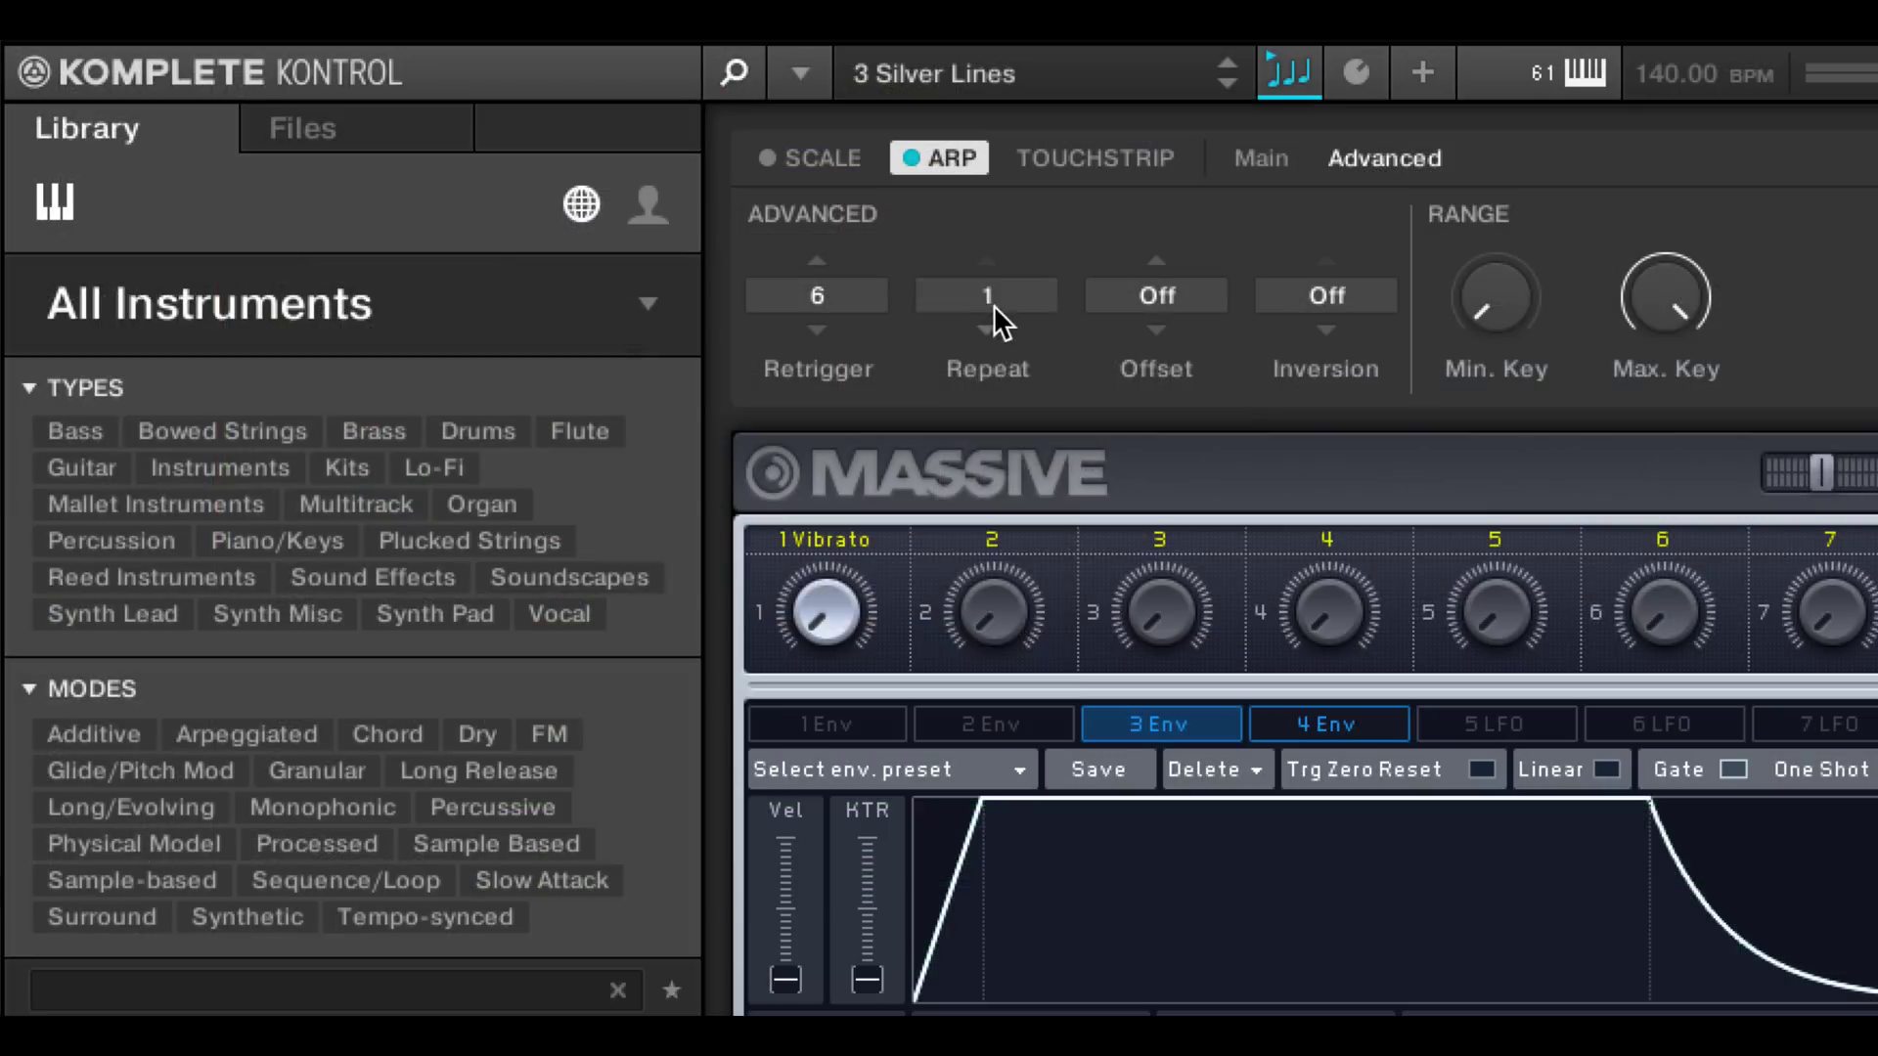
Set the arpeggiator's Repeat to 2 and turn Retrigger off
left_click(1426, 268)
left_click(995, 396)
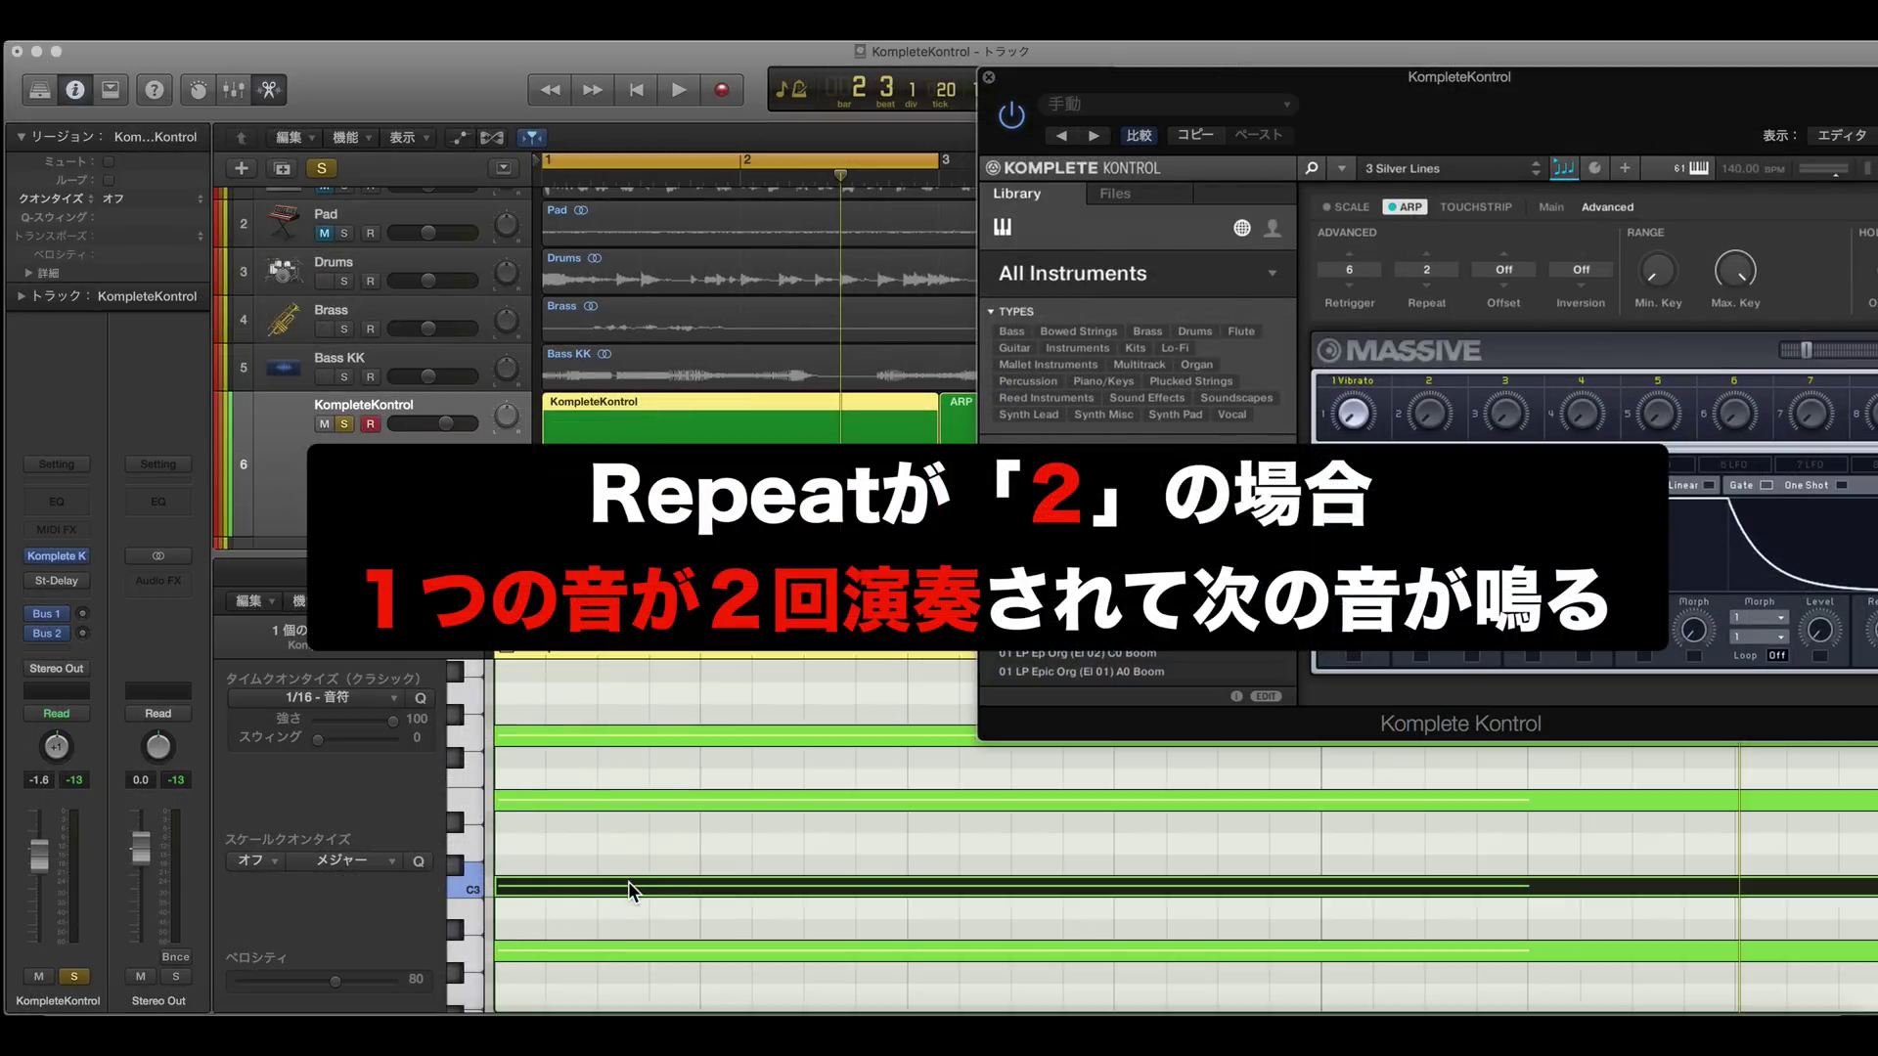
left_click(1349, 270)
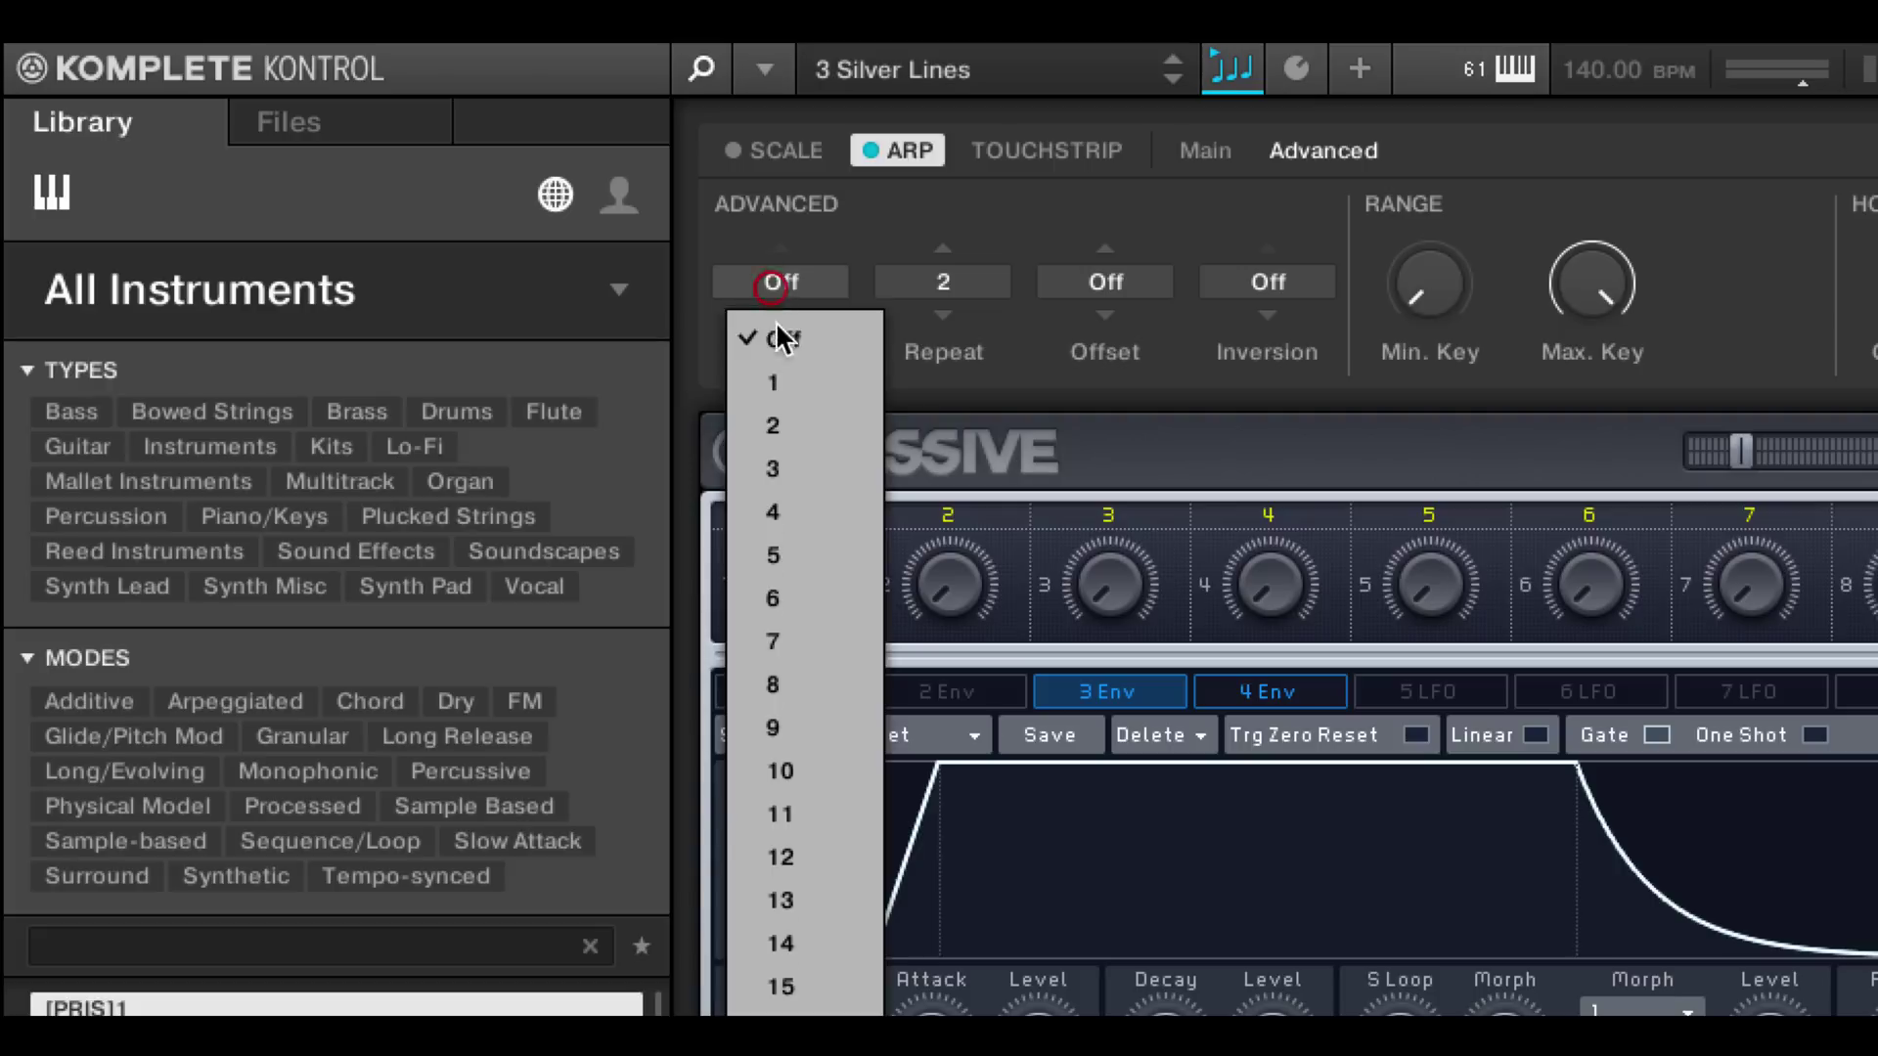
left_click(790, 338)
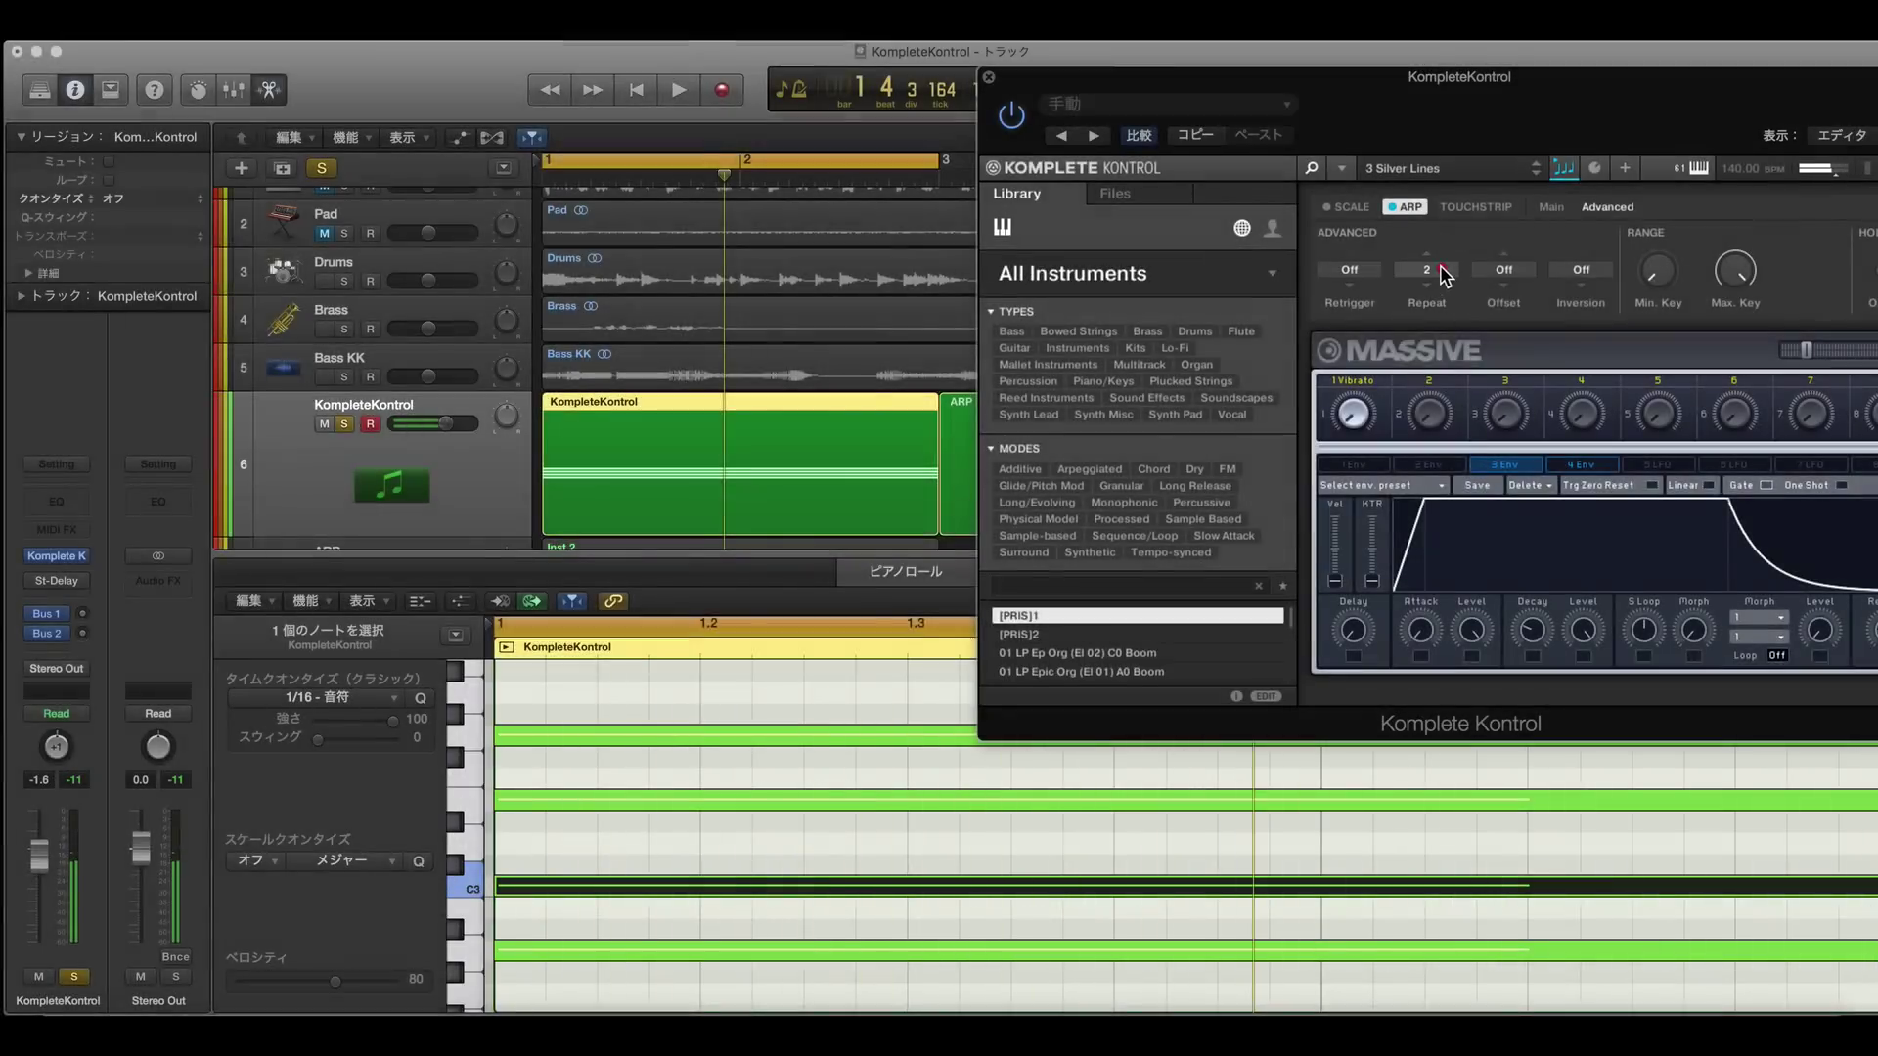
Set the arpeggiator's Repeat to 3
left_click(1426, 271)
left_click(1422, 341)
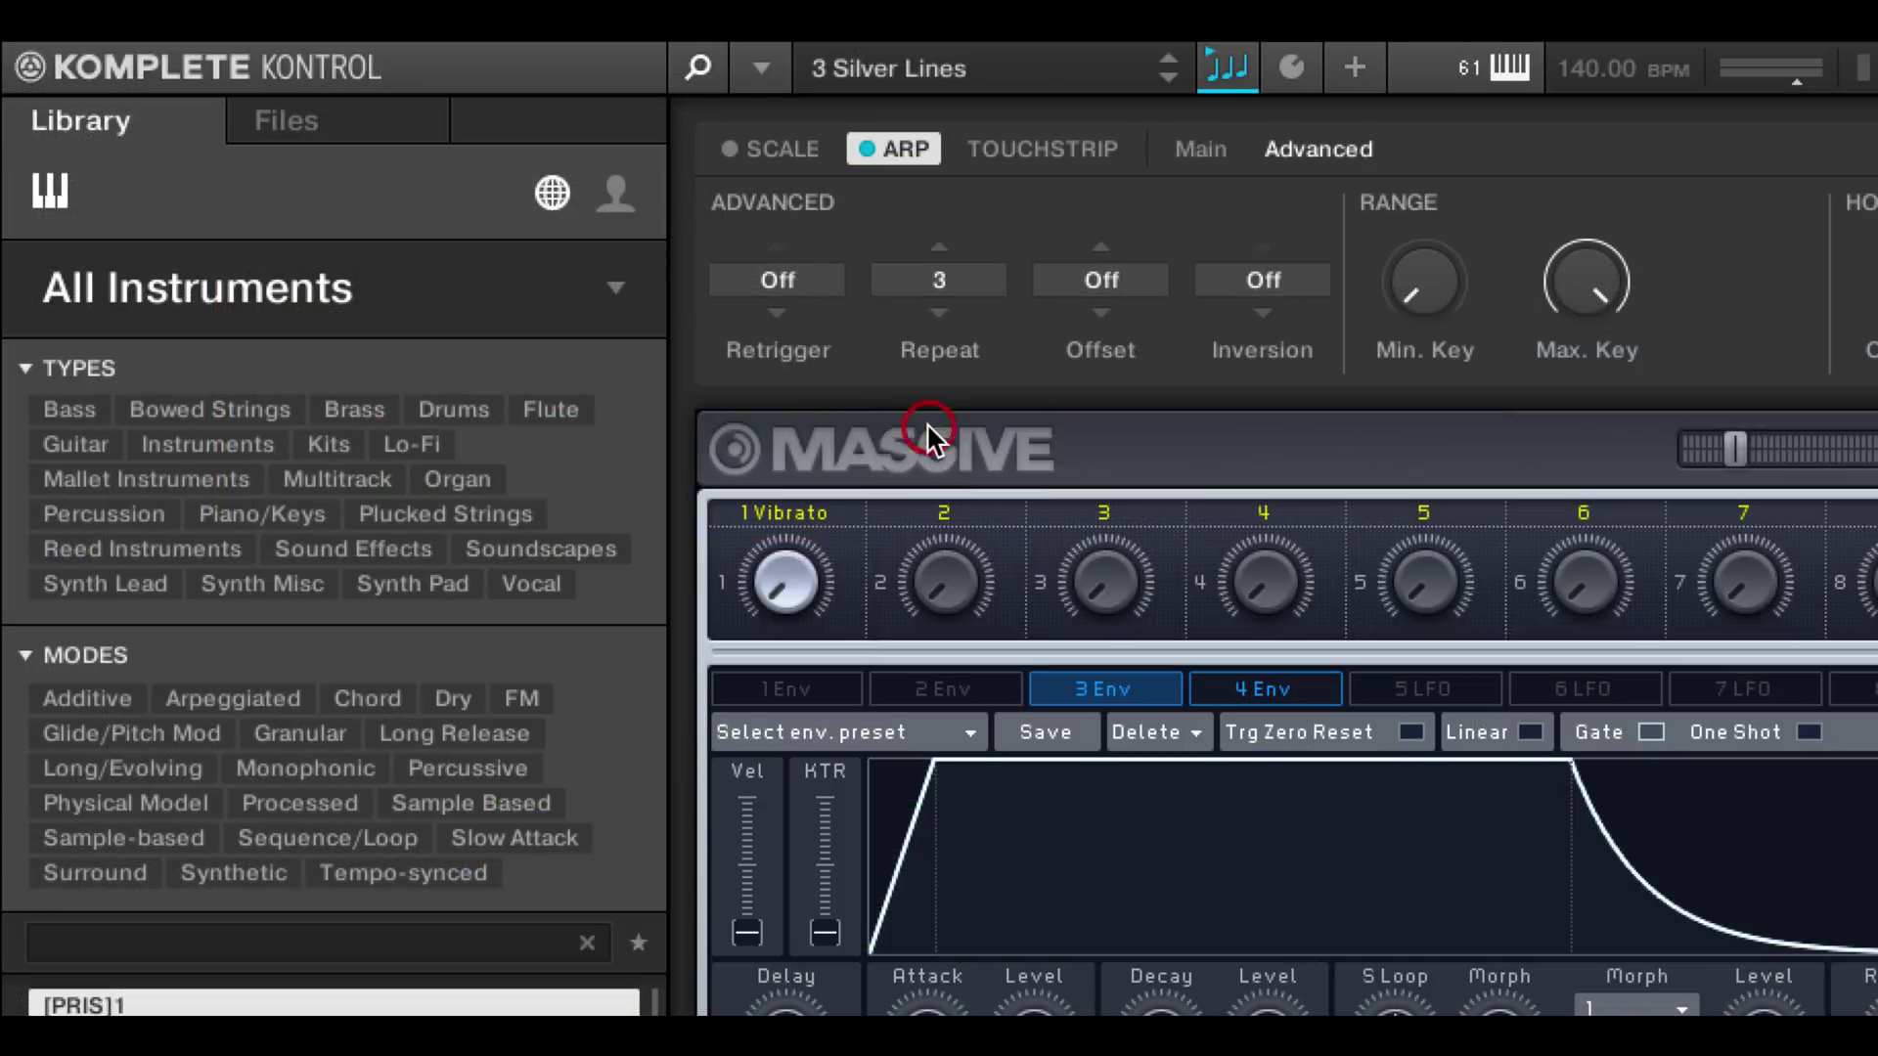
Set the arpeggiator's Repeat to 1
left_click(947, 277)
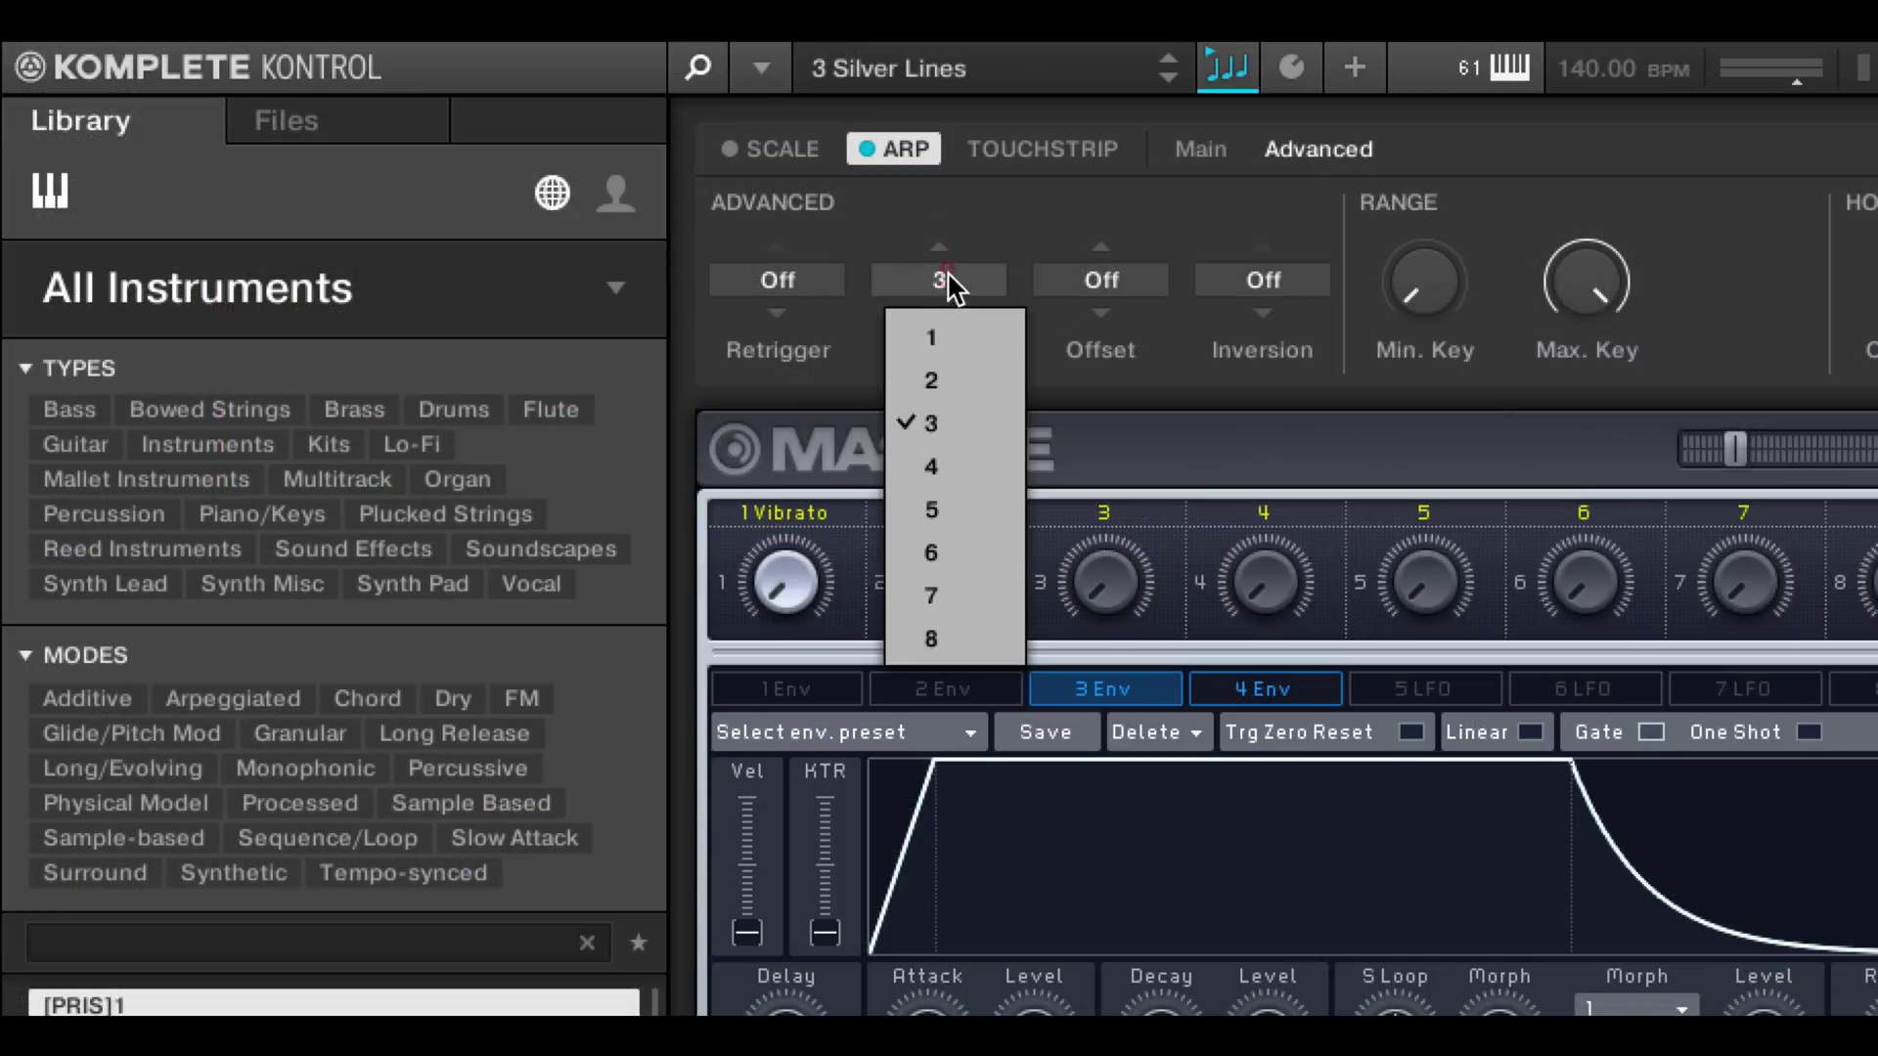
left_click(947, 329)
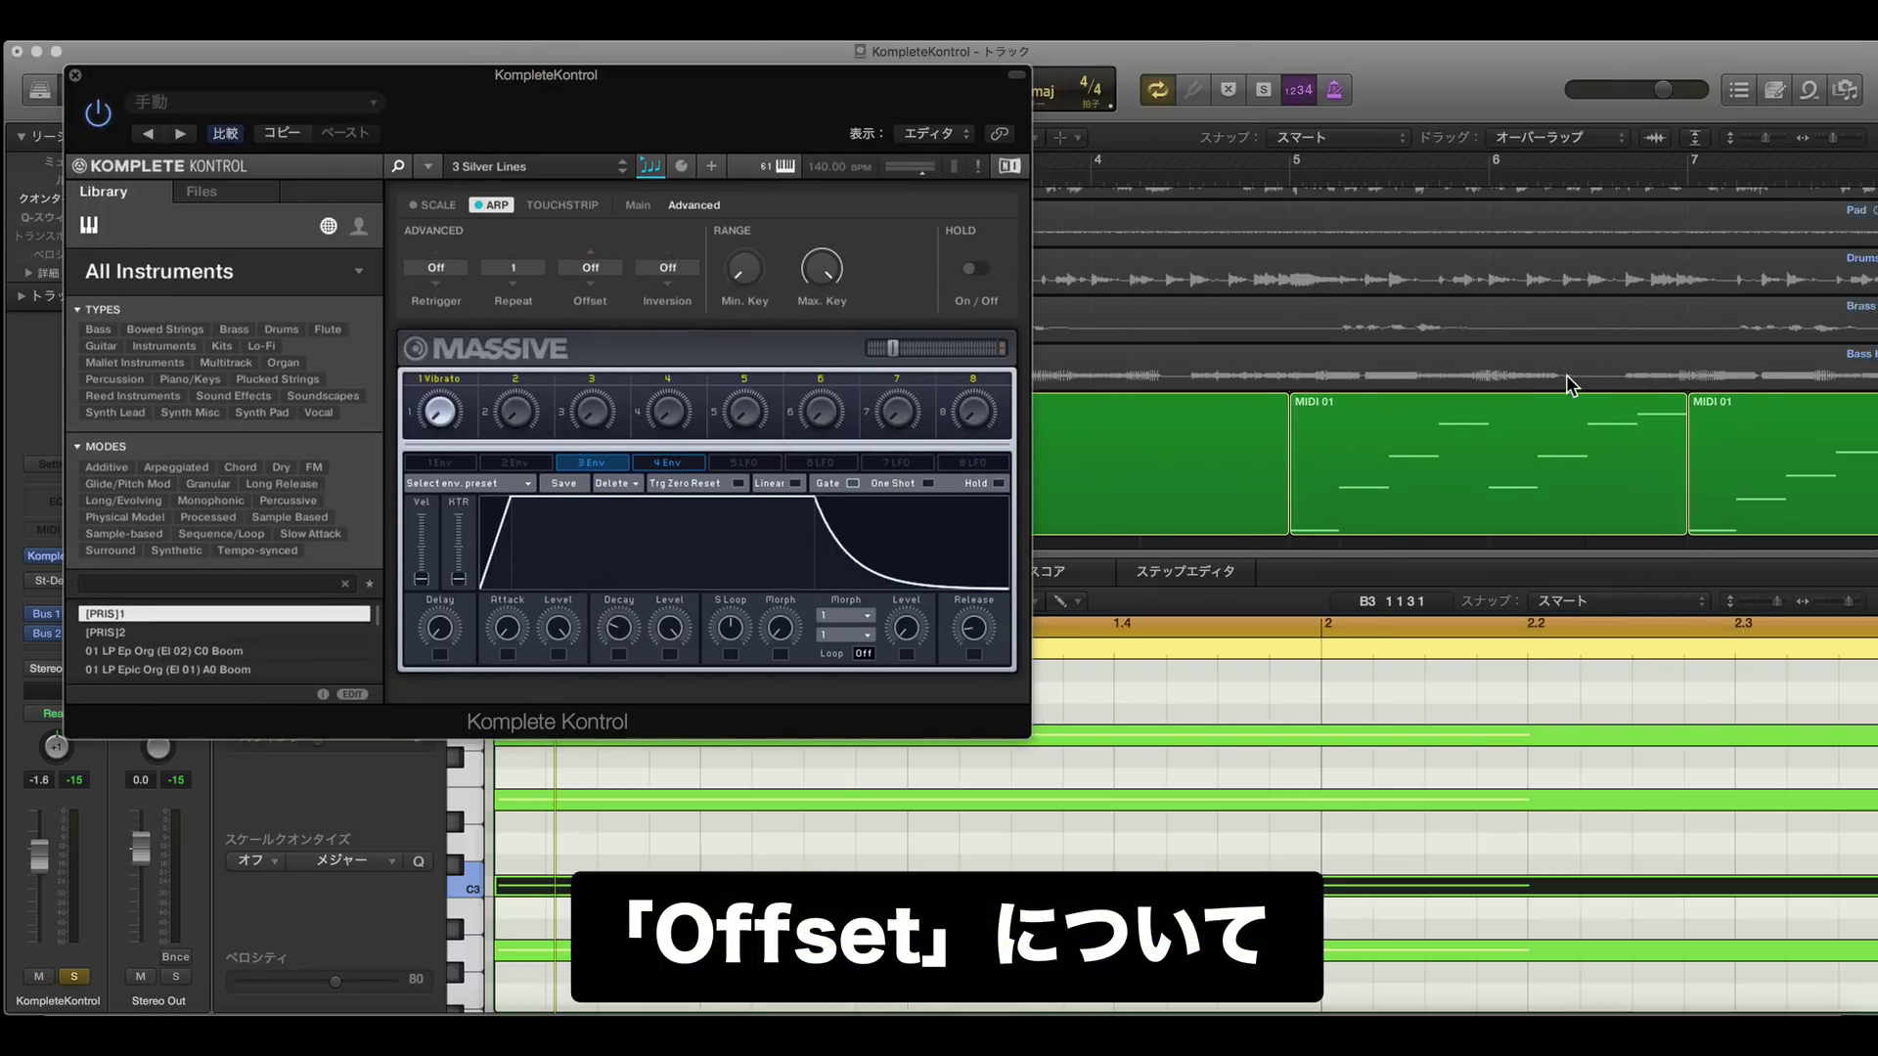
Draw ascending sixteenth notes A2, C3, E3 and G3 in the second KompleteKontrol region, with the pattern repeated through bar 3
left_click(1261, 489)
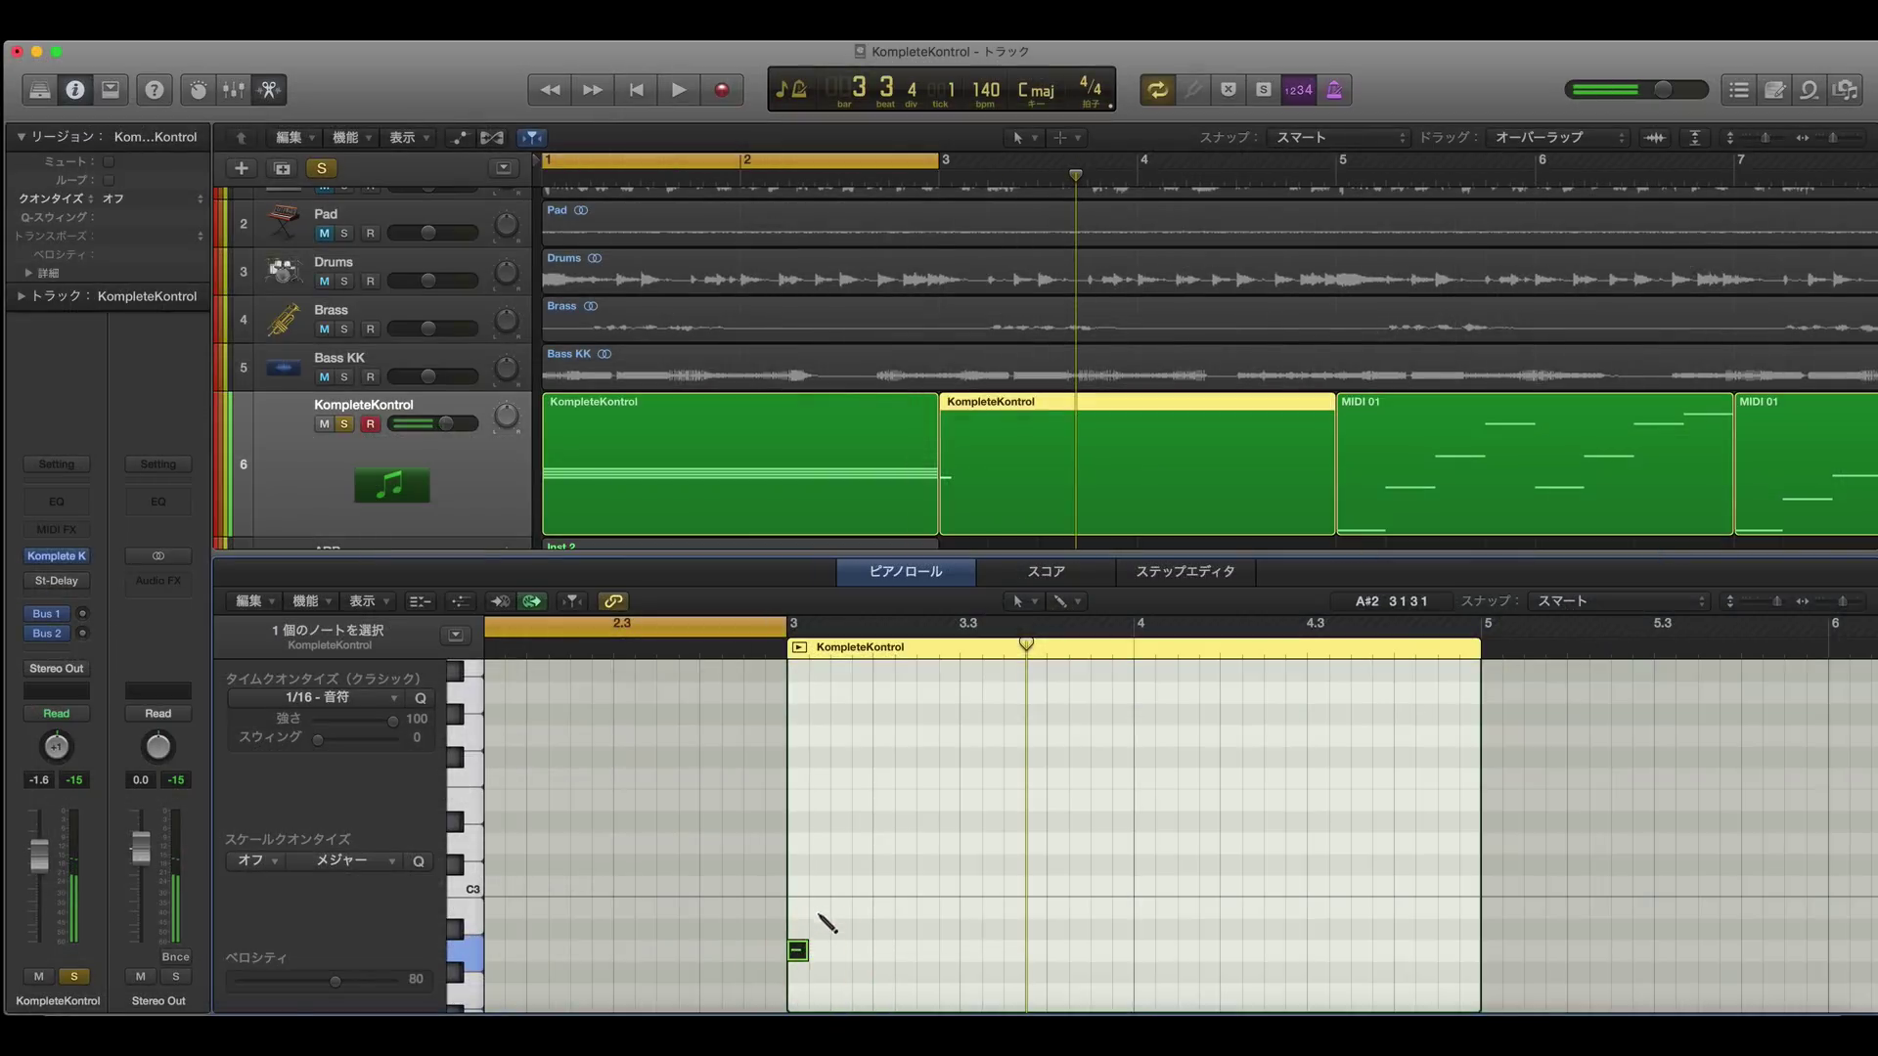
left_click(817, 886)
left_click(840, 800)
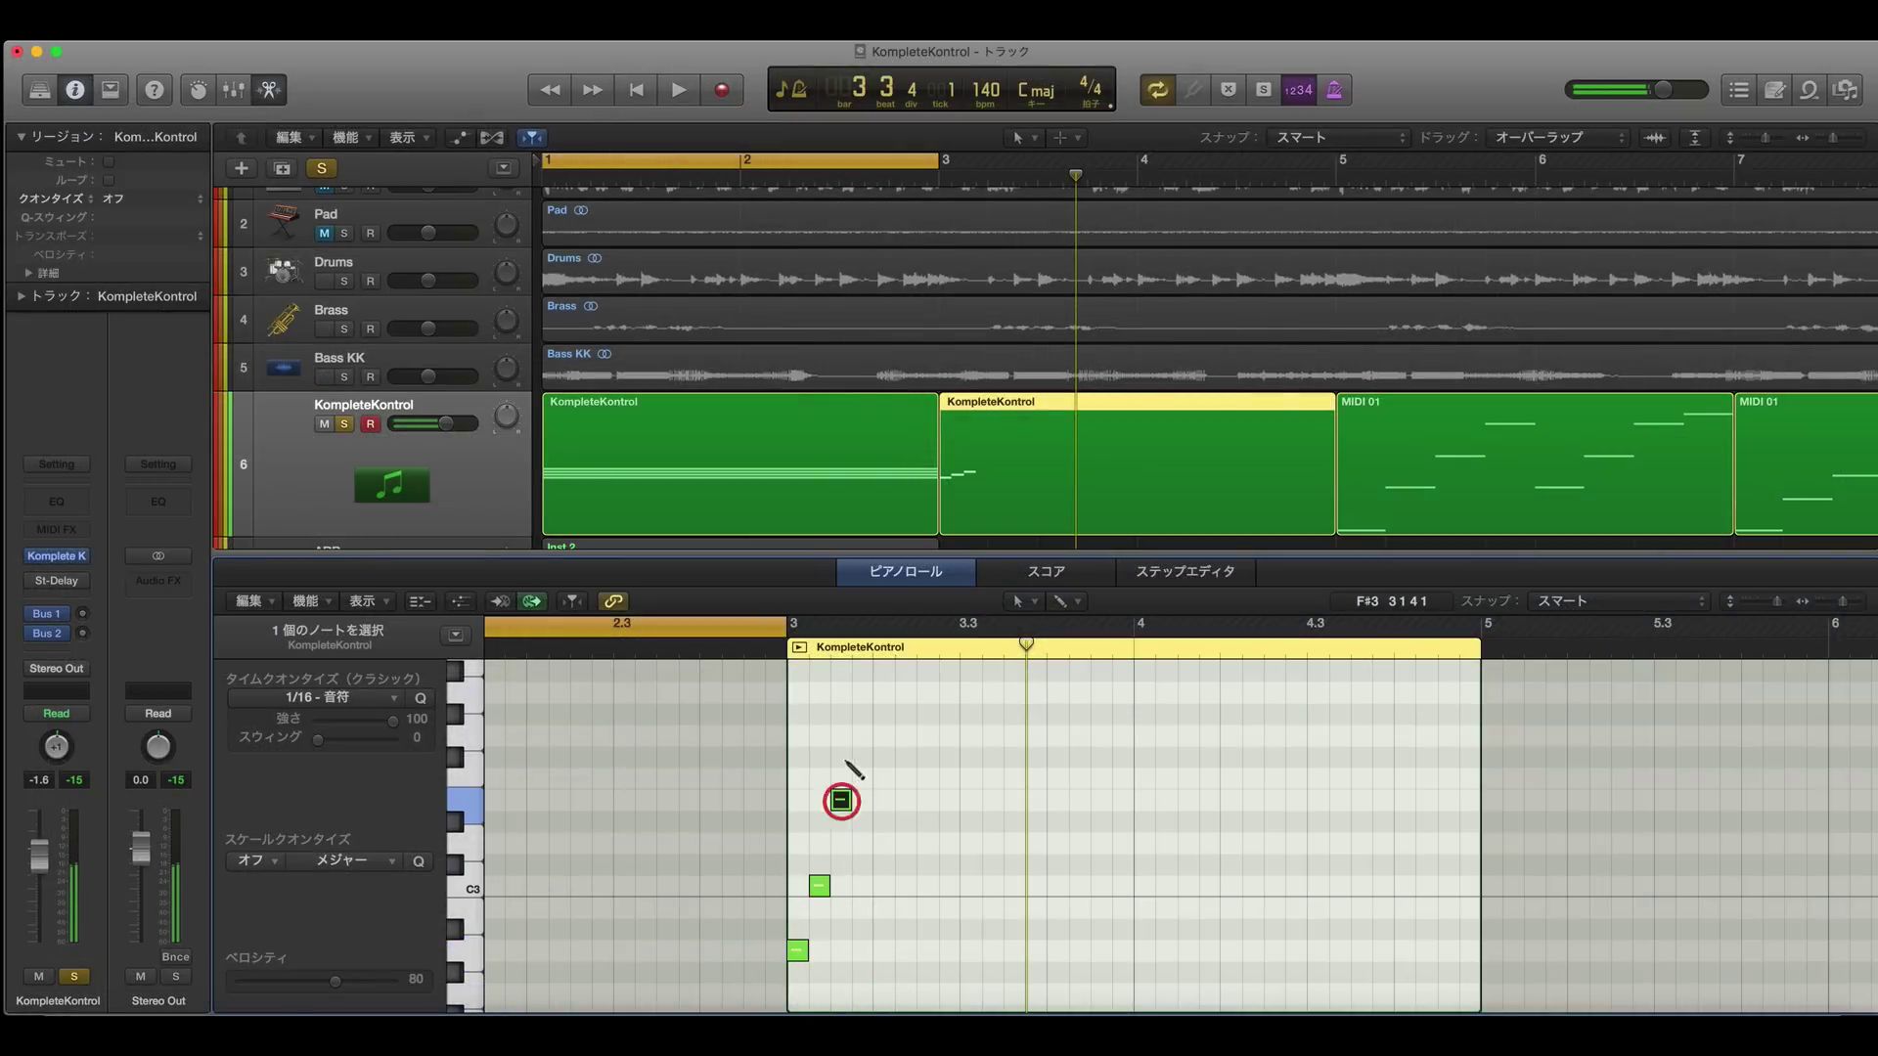
left_click(857, 744)
left_click_drag(922, 673, 971, 956)
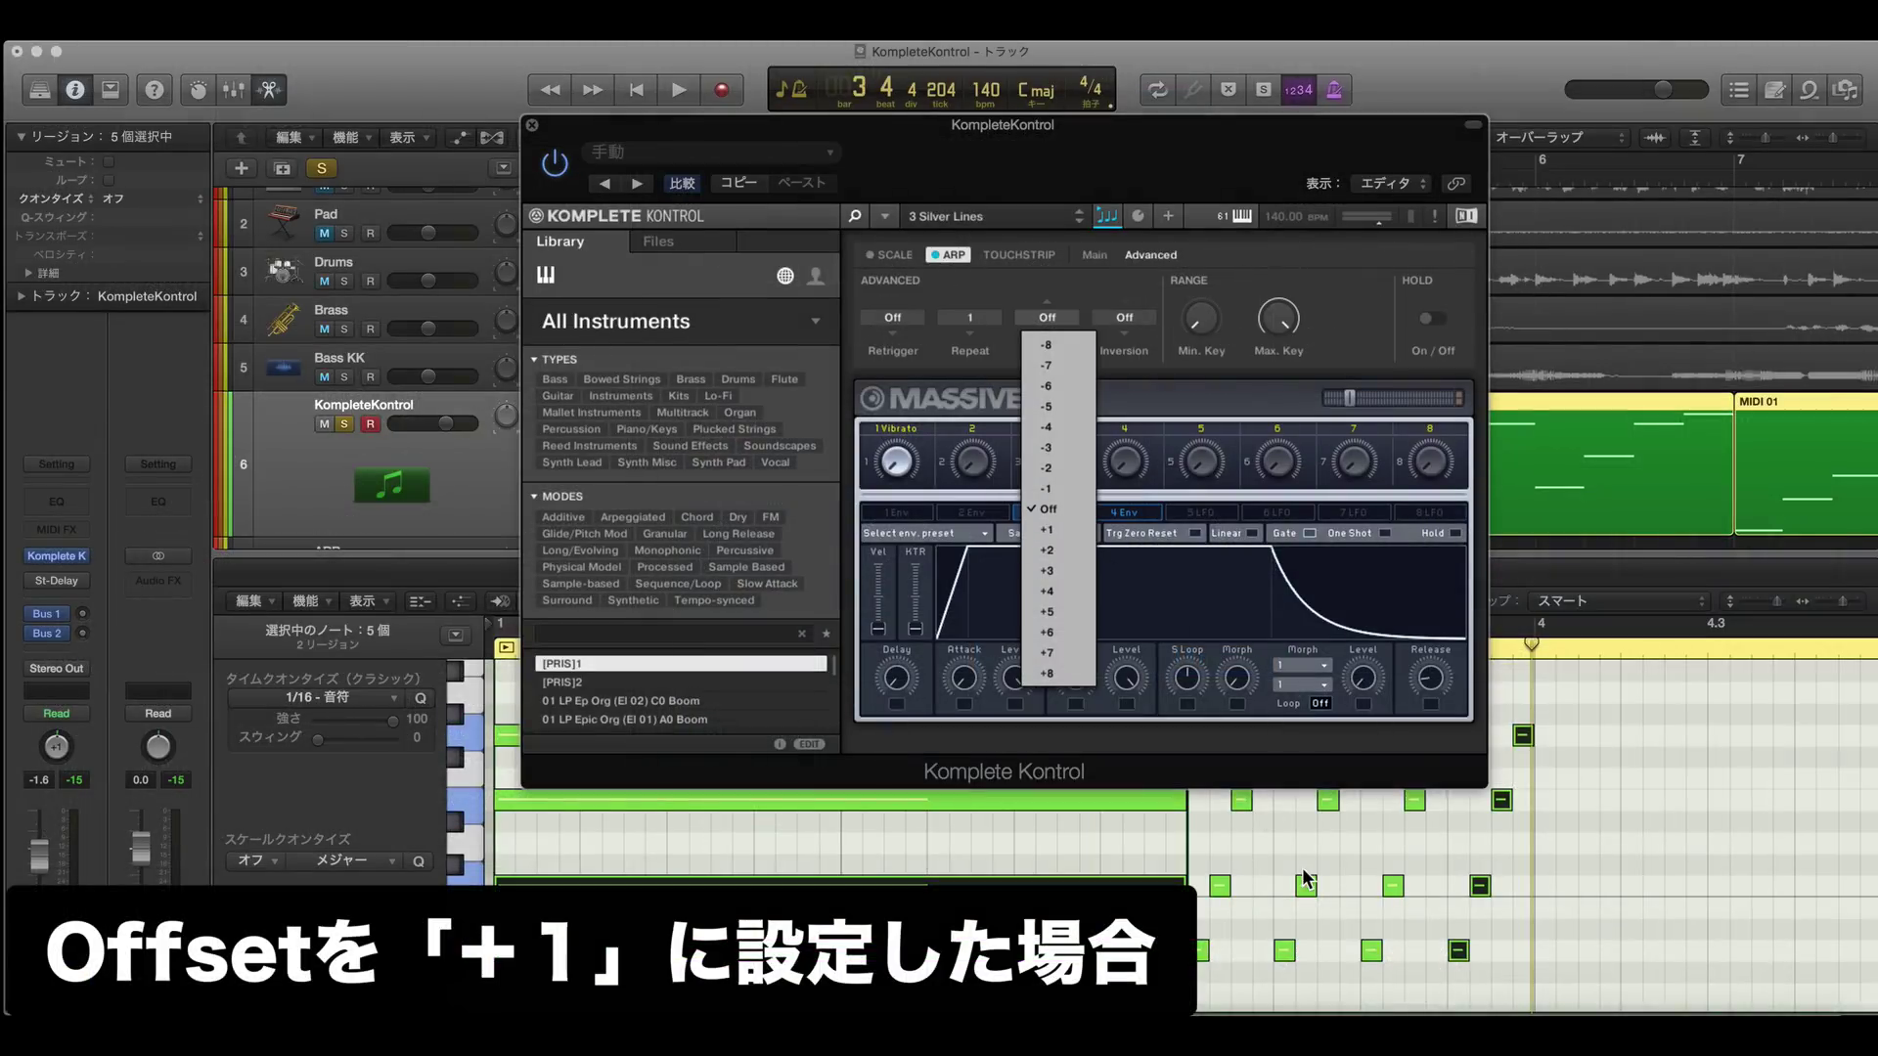
Leave the arpeggiator's Offset at Off and move the Komplete Kontrol window clear of the bar 3 notes
left_click(1301, 867)
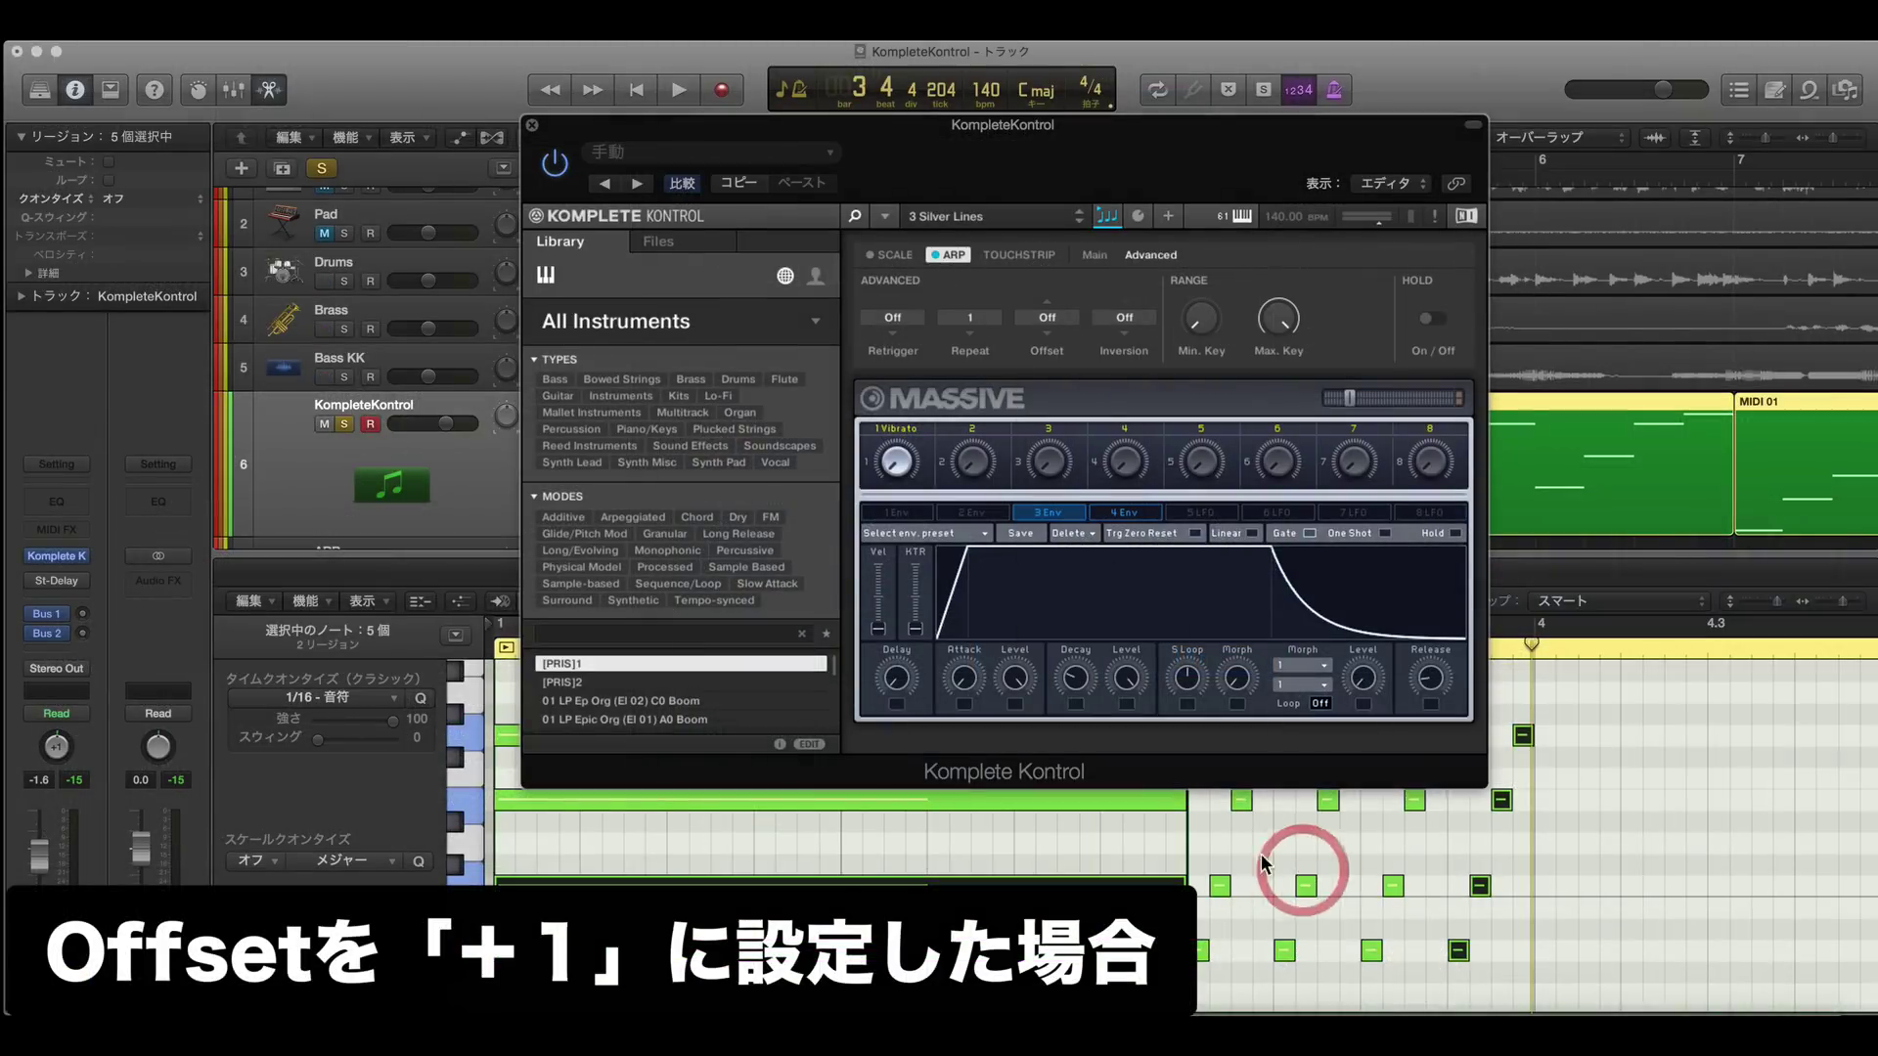
left_click(1457, 866)
left_click_drag(1134, 126, 670, 90)
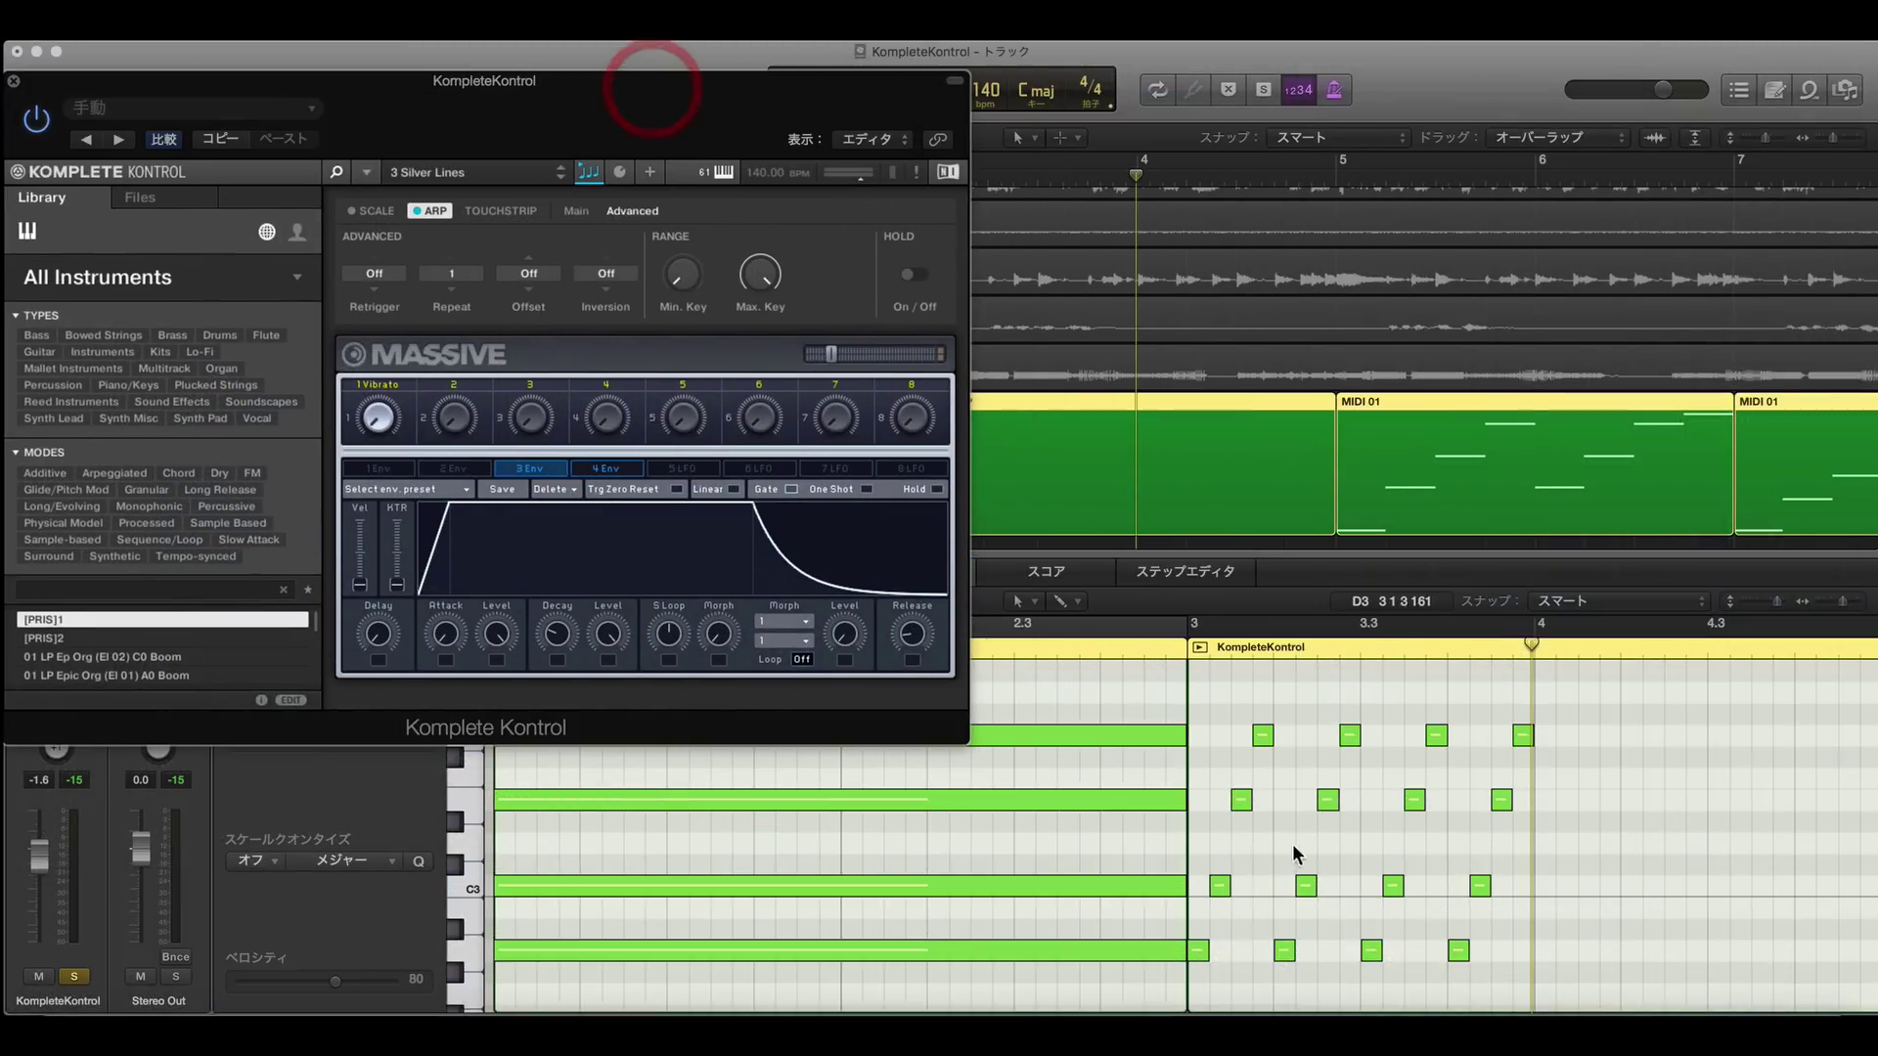
Shift all bar 3 notes one sixteenth earlier with the first A2 moved to the end of the bar, and undo it
left_click_drag(1195, 692, 1512, 958)
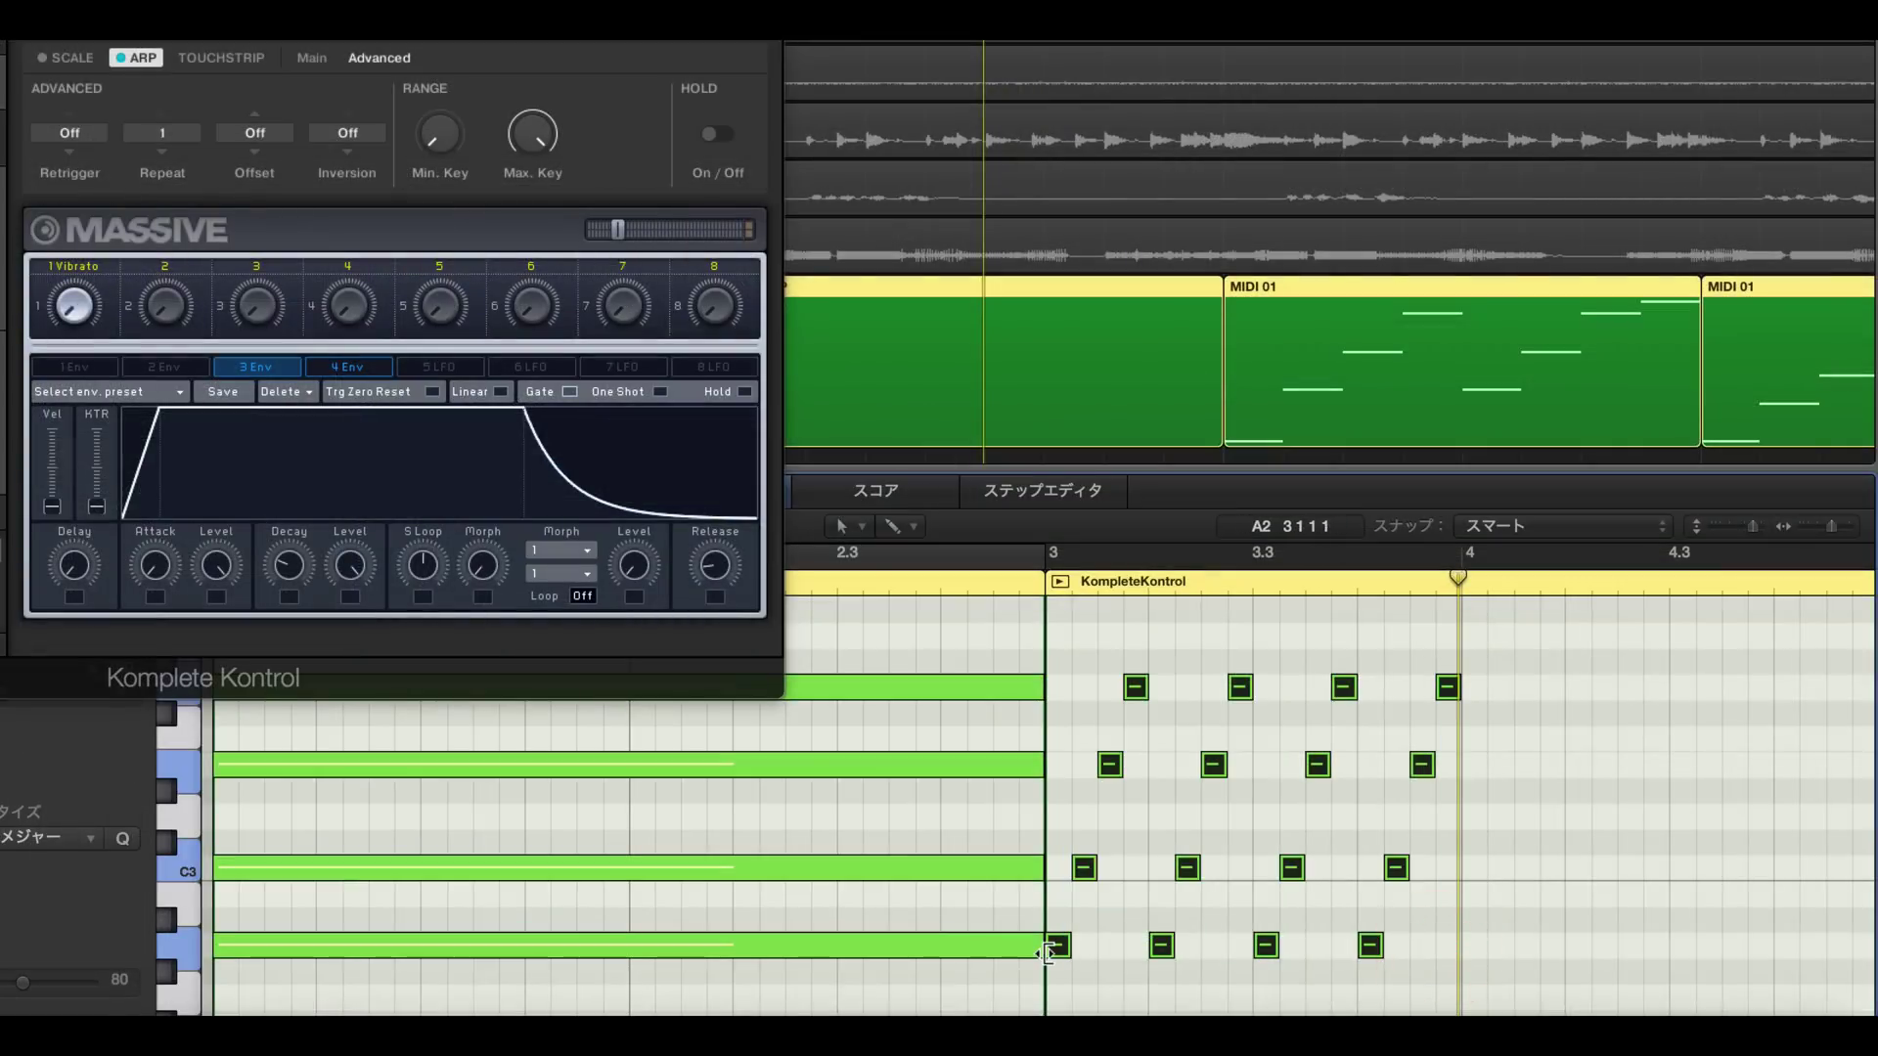
left_click_drag(1056, 945, 1448, 945)
left_click(1093, 939)
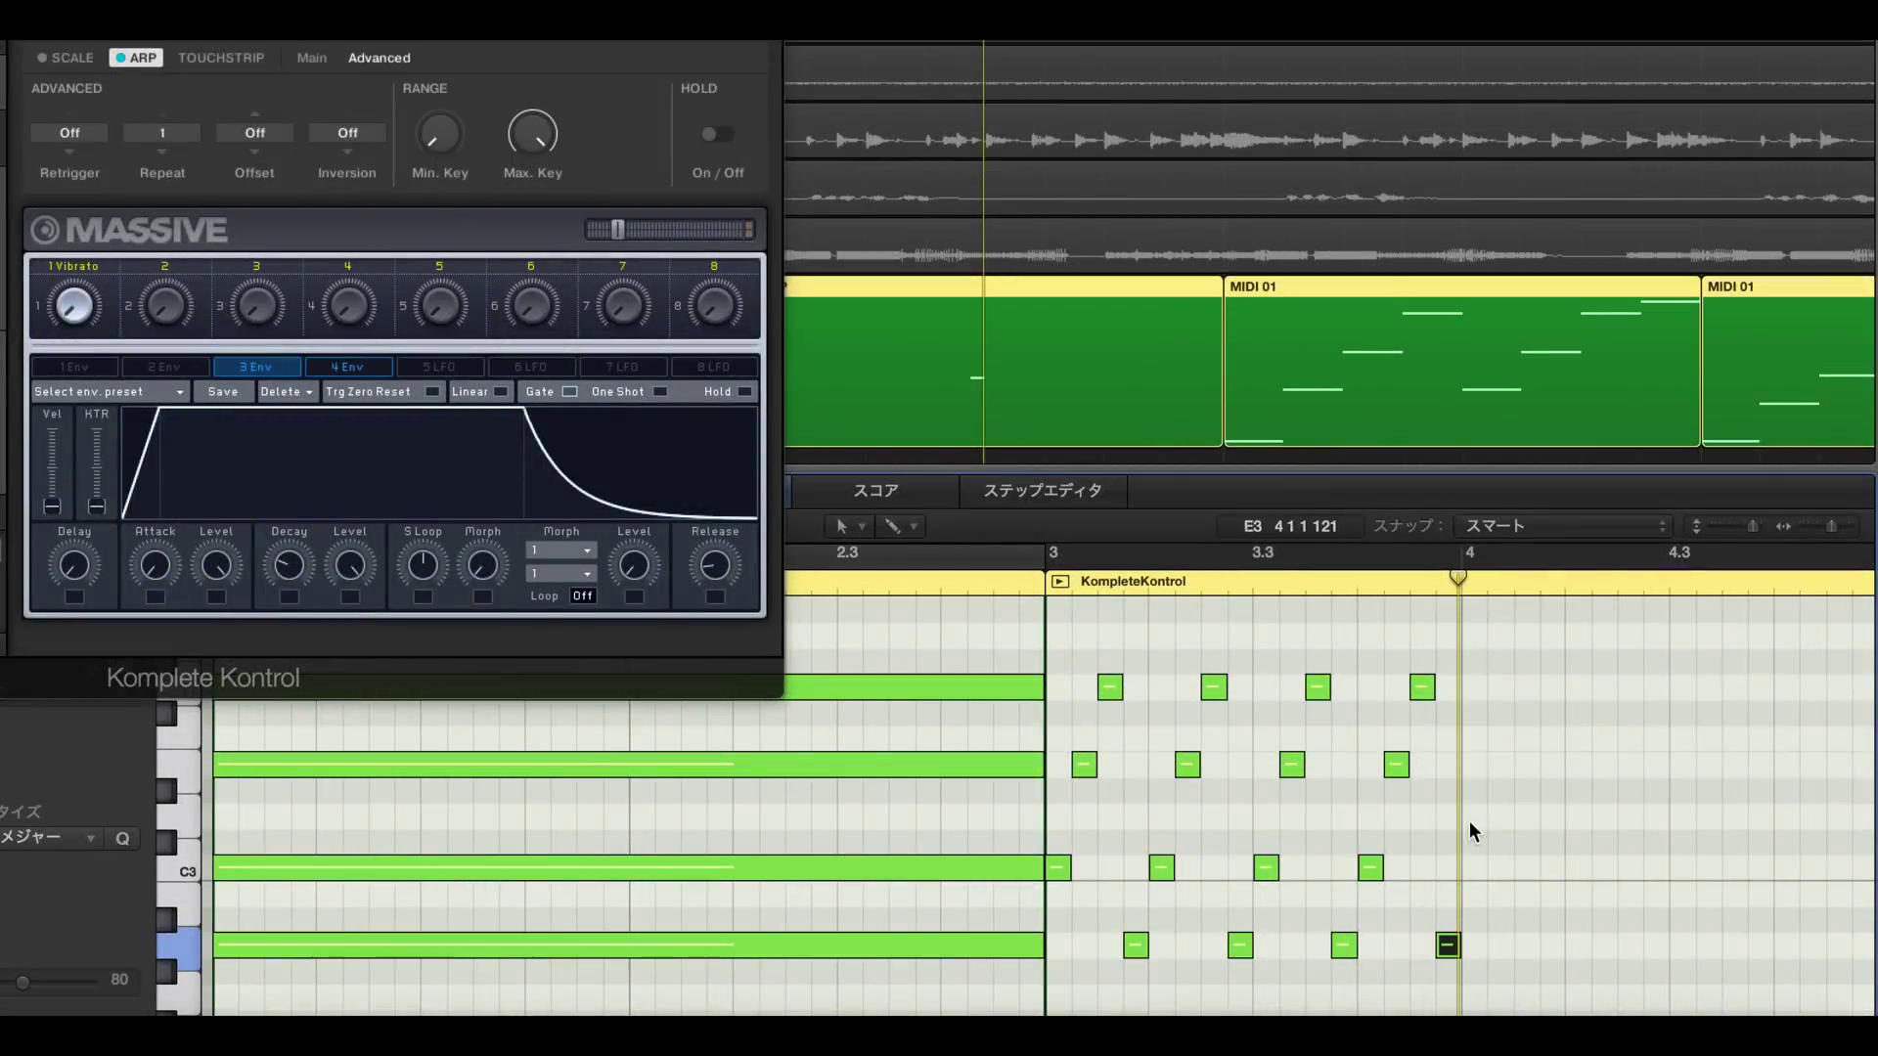
key("super+z")
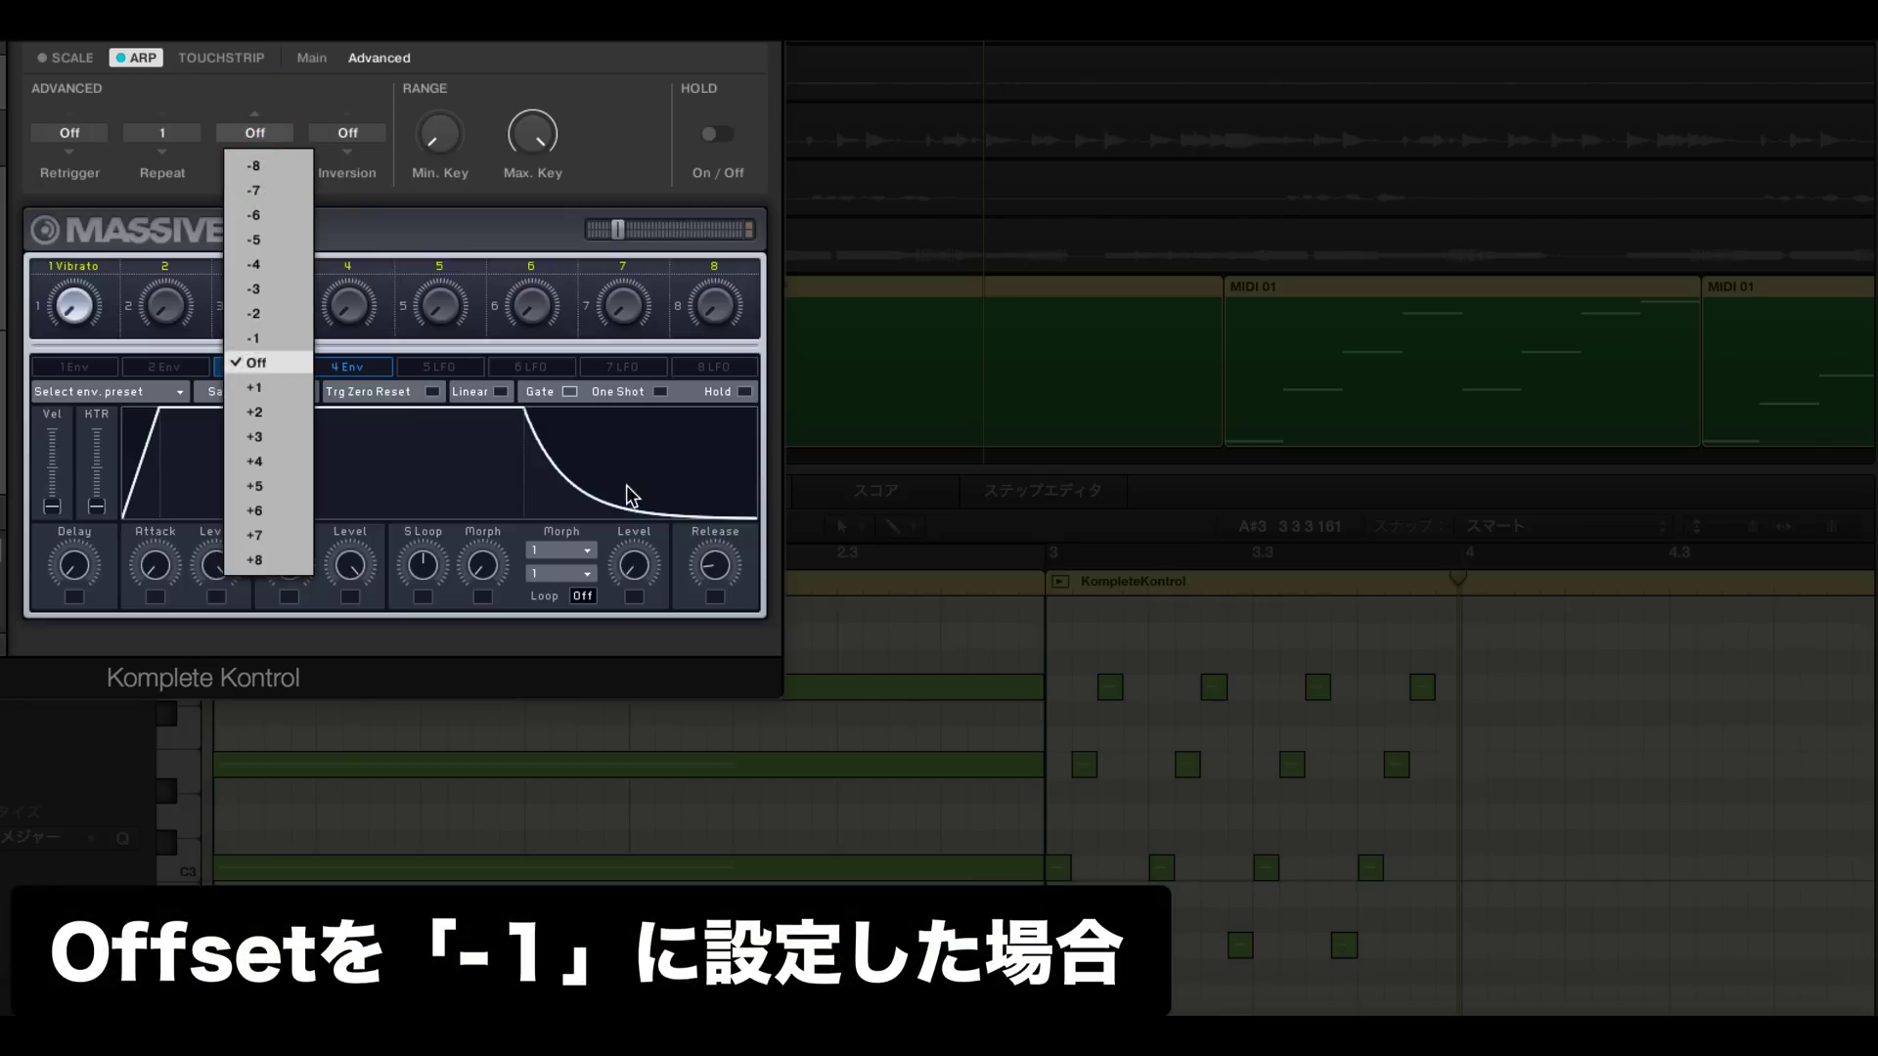
Shift all bar 3 notes one sixteenth later and move the overflowing last G3 to the start of the bar
left_click(1568, 673)
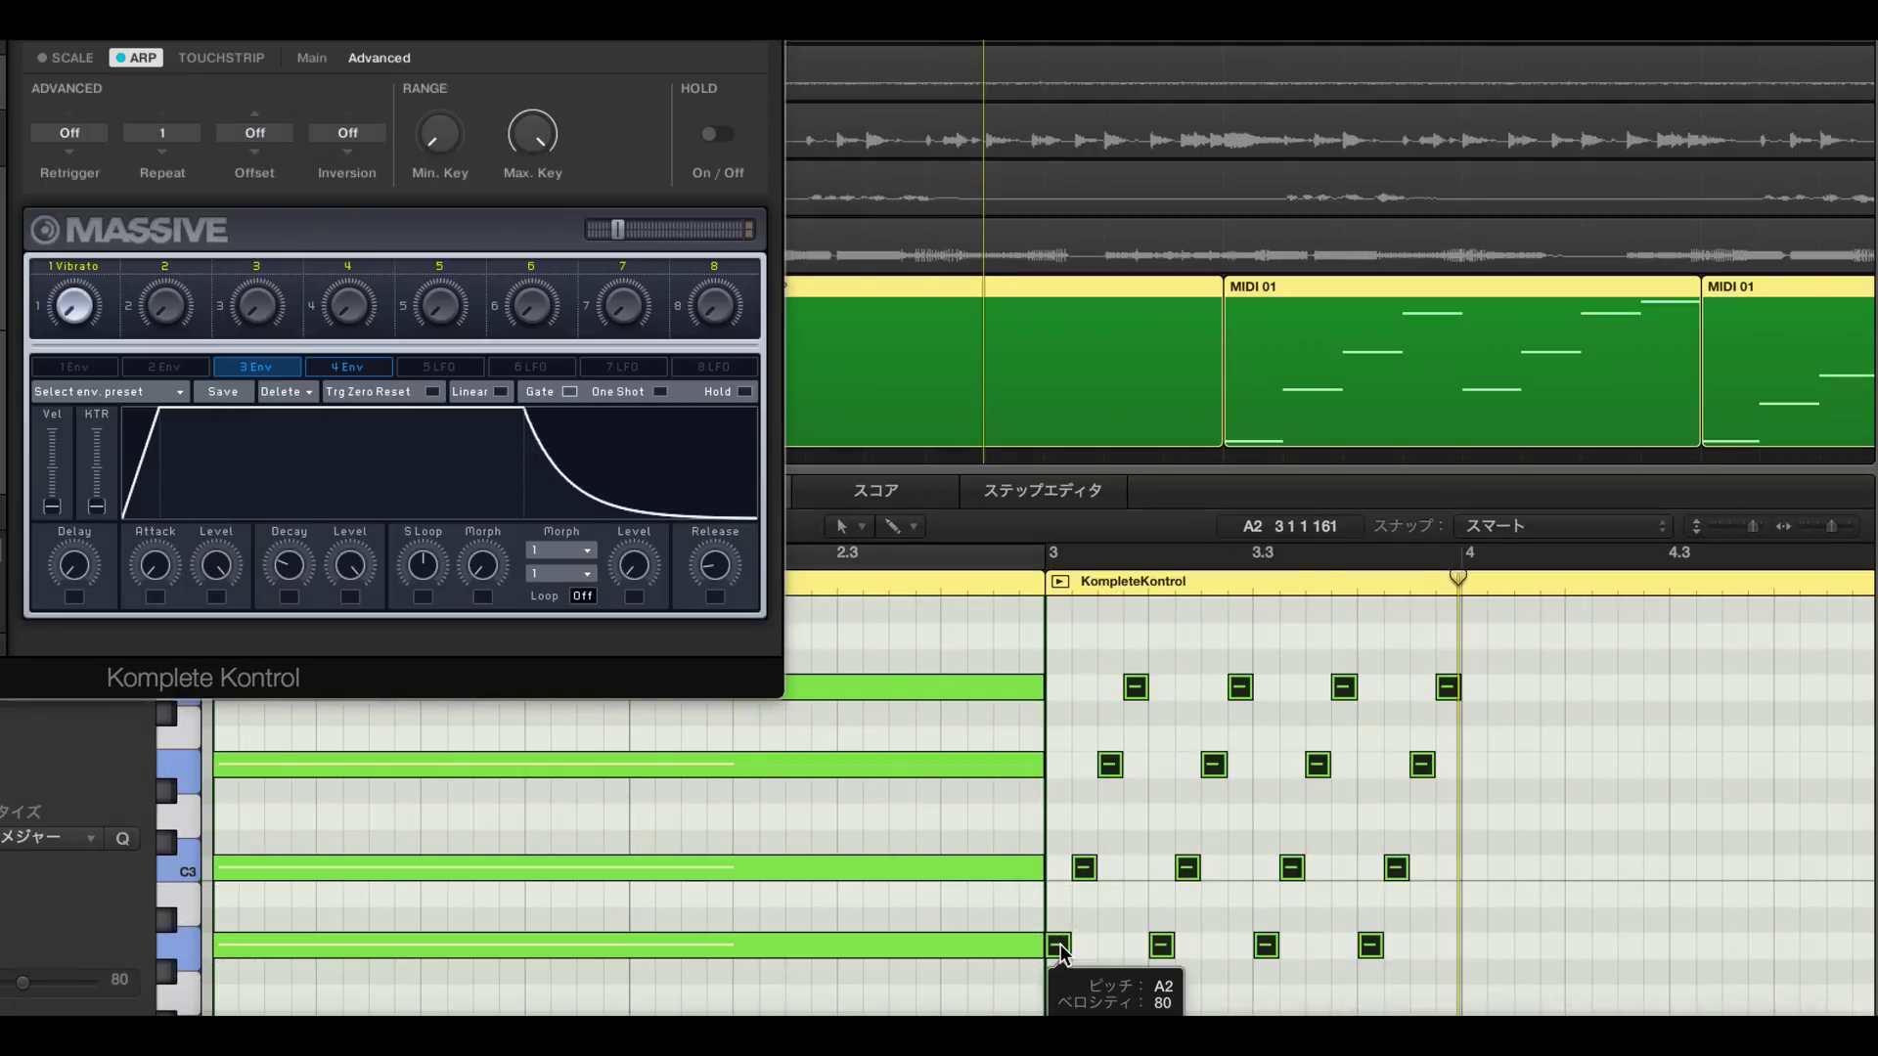
left_click_drag(1060, 942, 1086, 943)
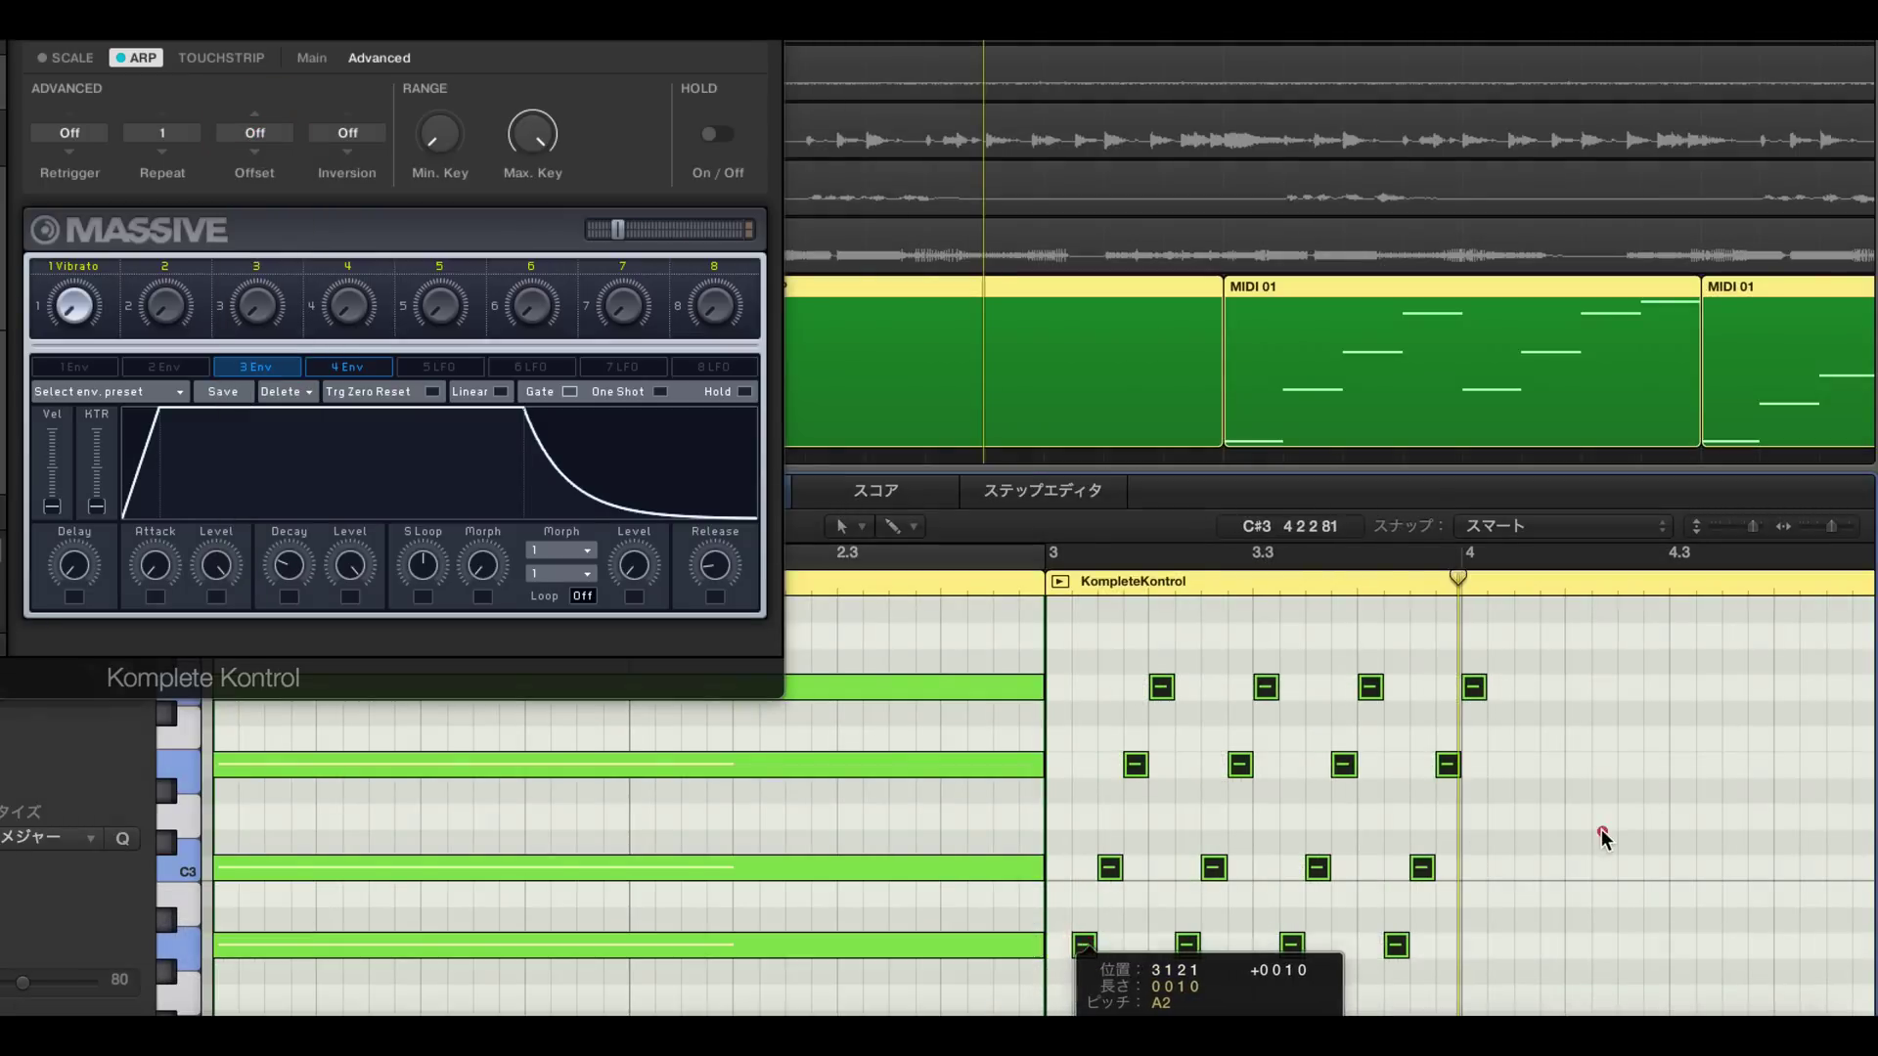
left_click(1602, 836)
left_click_drag(1472, 686, 1058, 687)
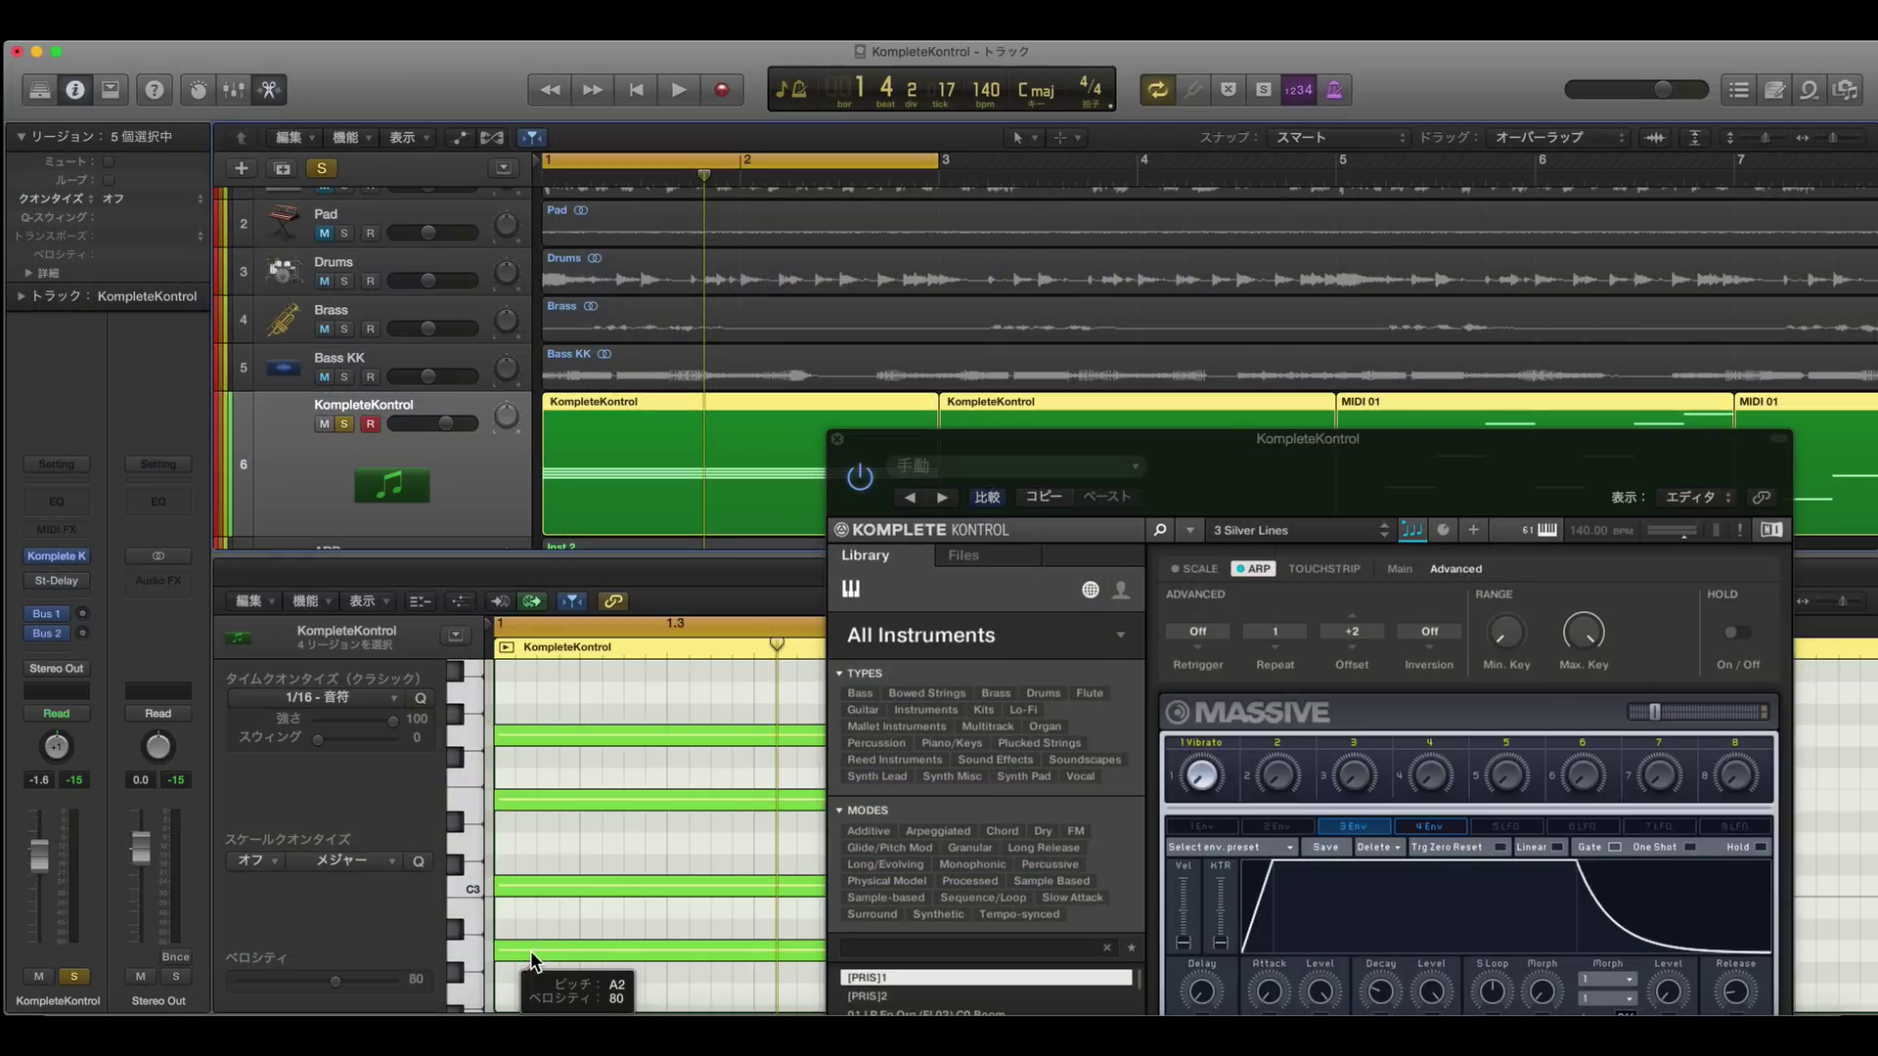
Try raising the held A2 note above the other chord notes in the first KompleteKontrol region, and undo the move
left_click_drag(549, 946, 553, 706)
key("super+z")
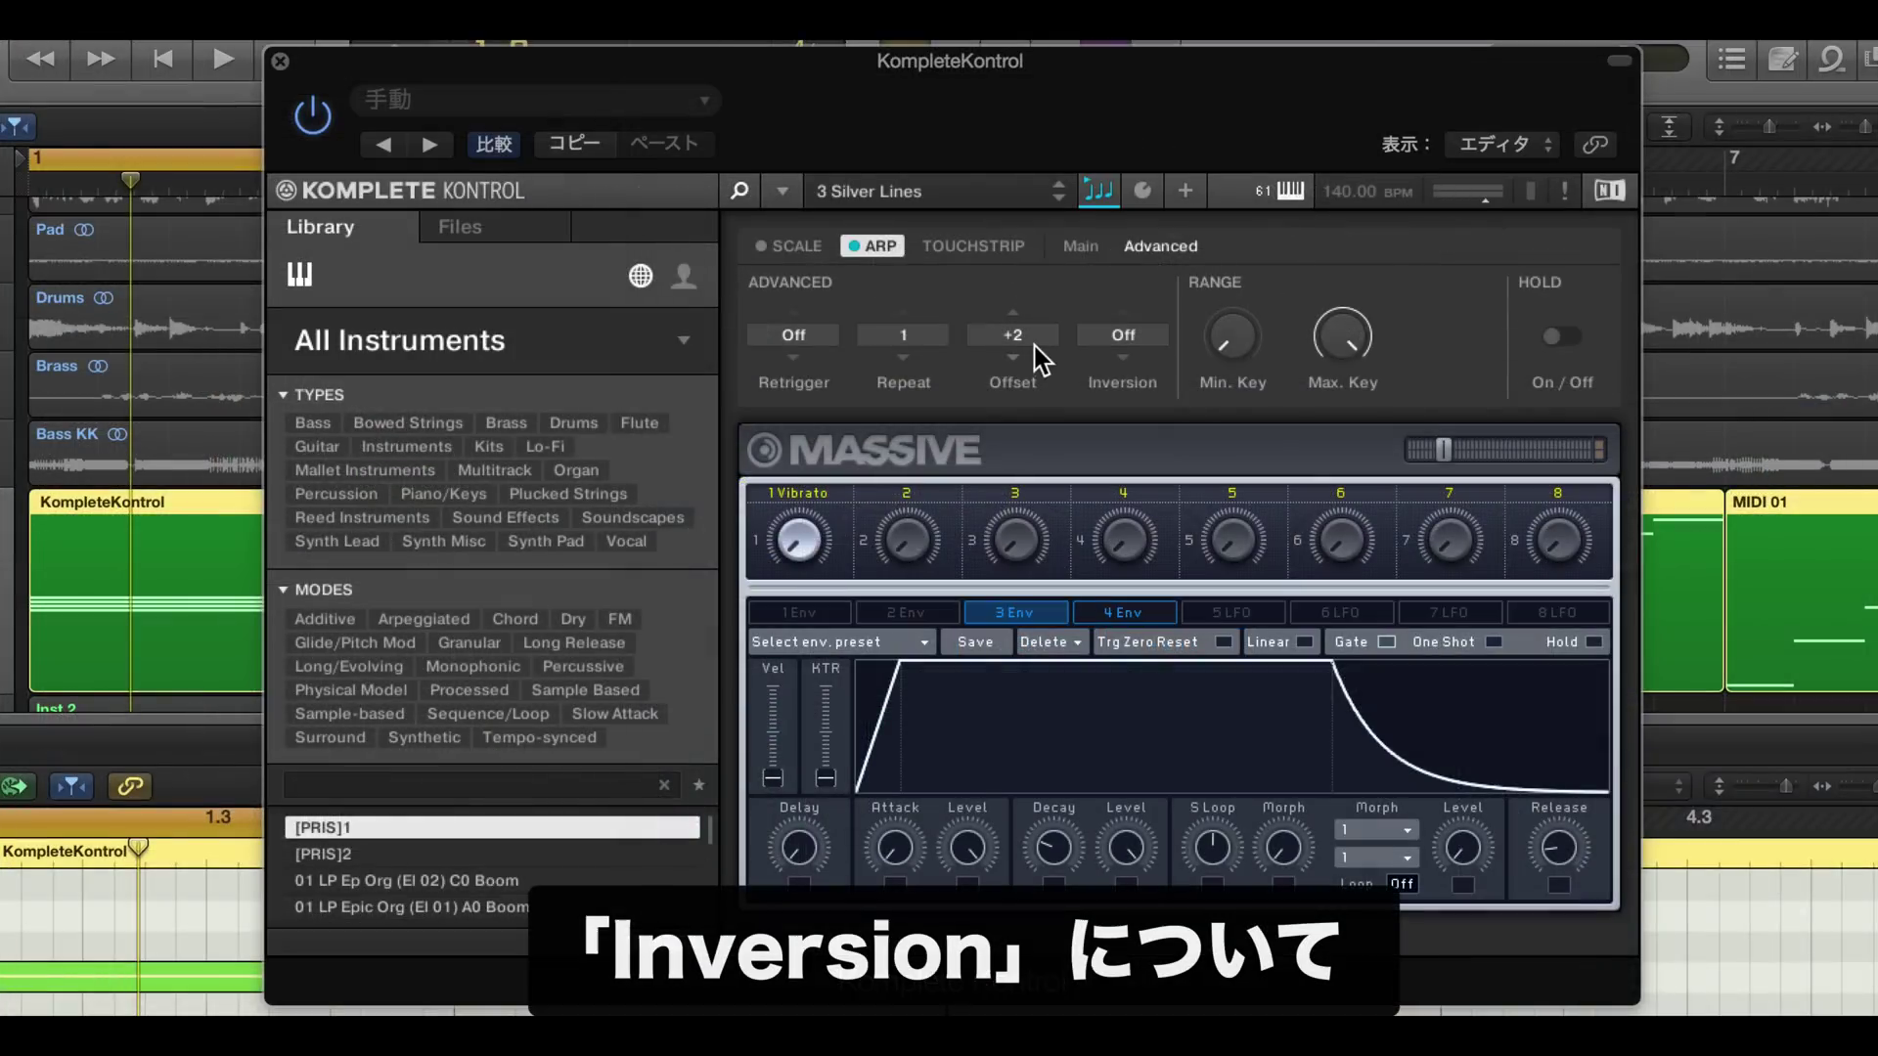
Turn the arpeggiator's Offset off and keep Inversion at Off after viewing its choices
left_click(1047, 272)
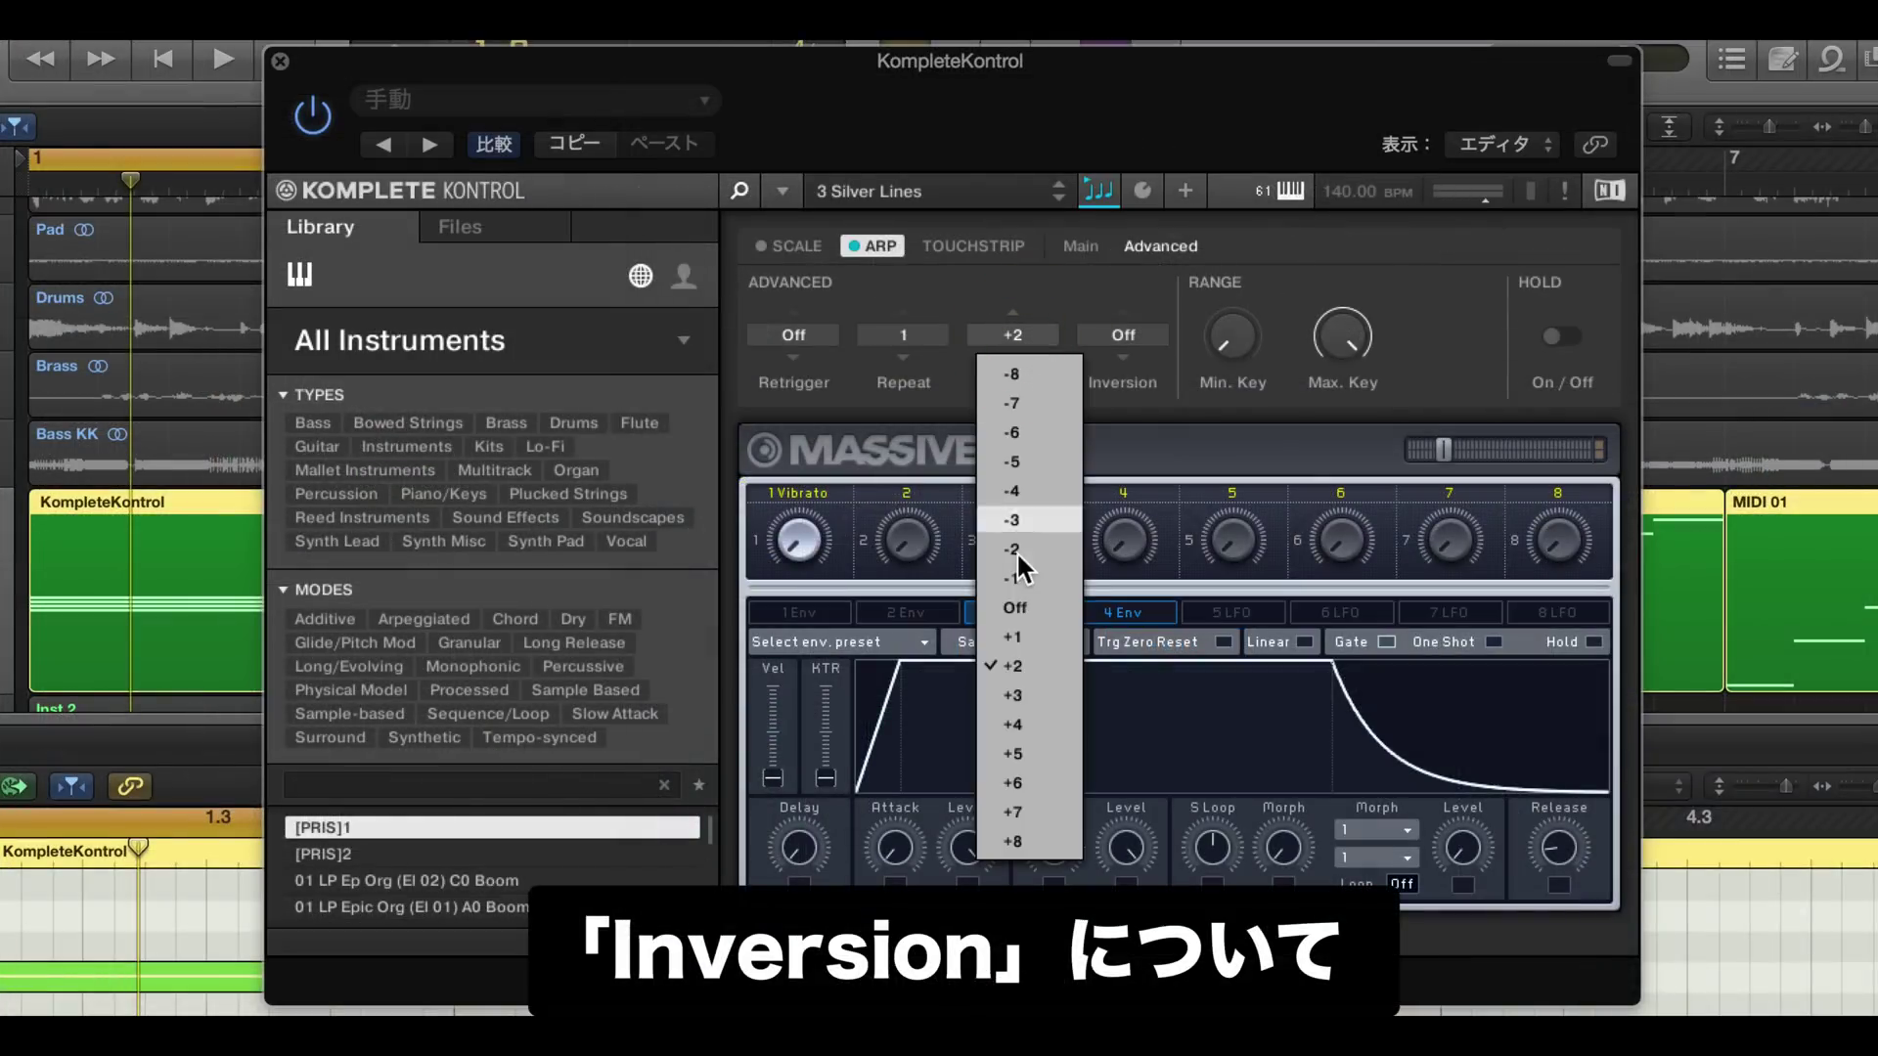
left_click(1014, 607)
left_click(1101, 336)
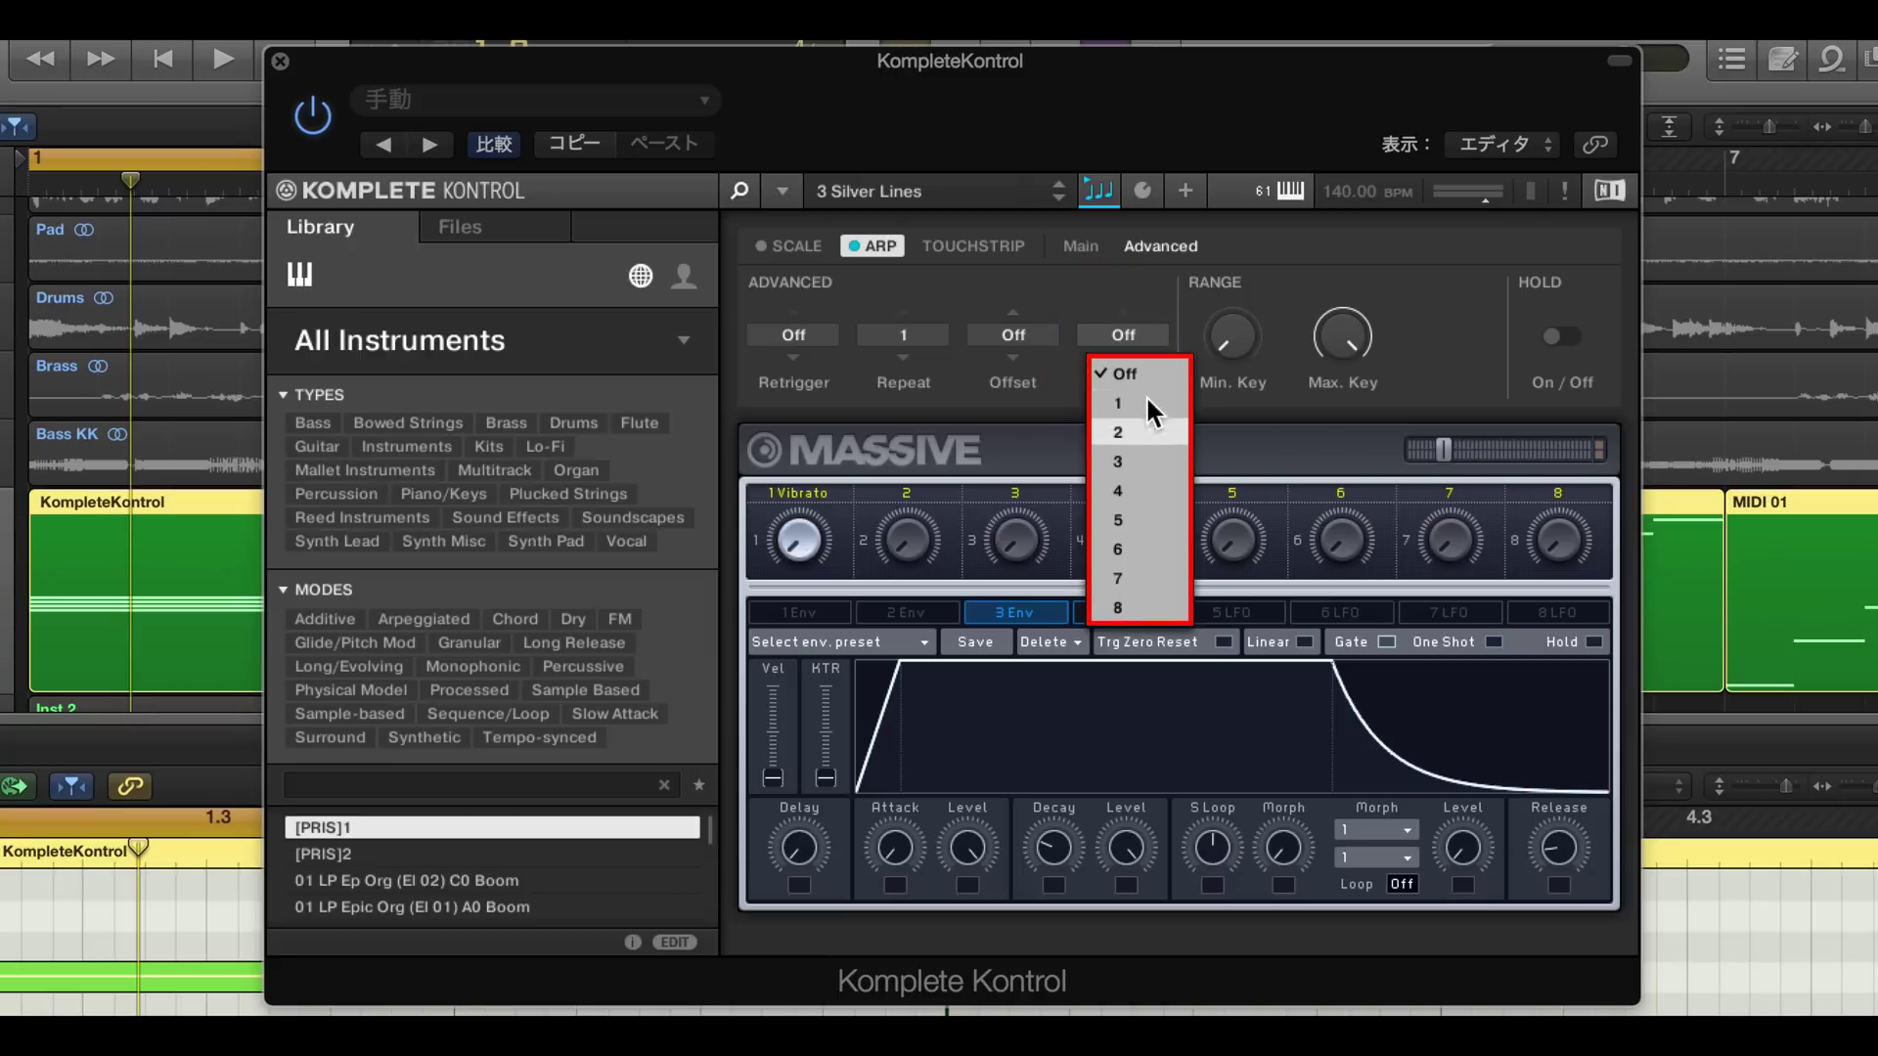
left_click(1125, 373)
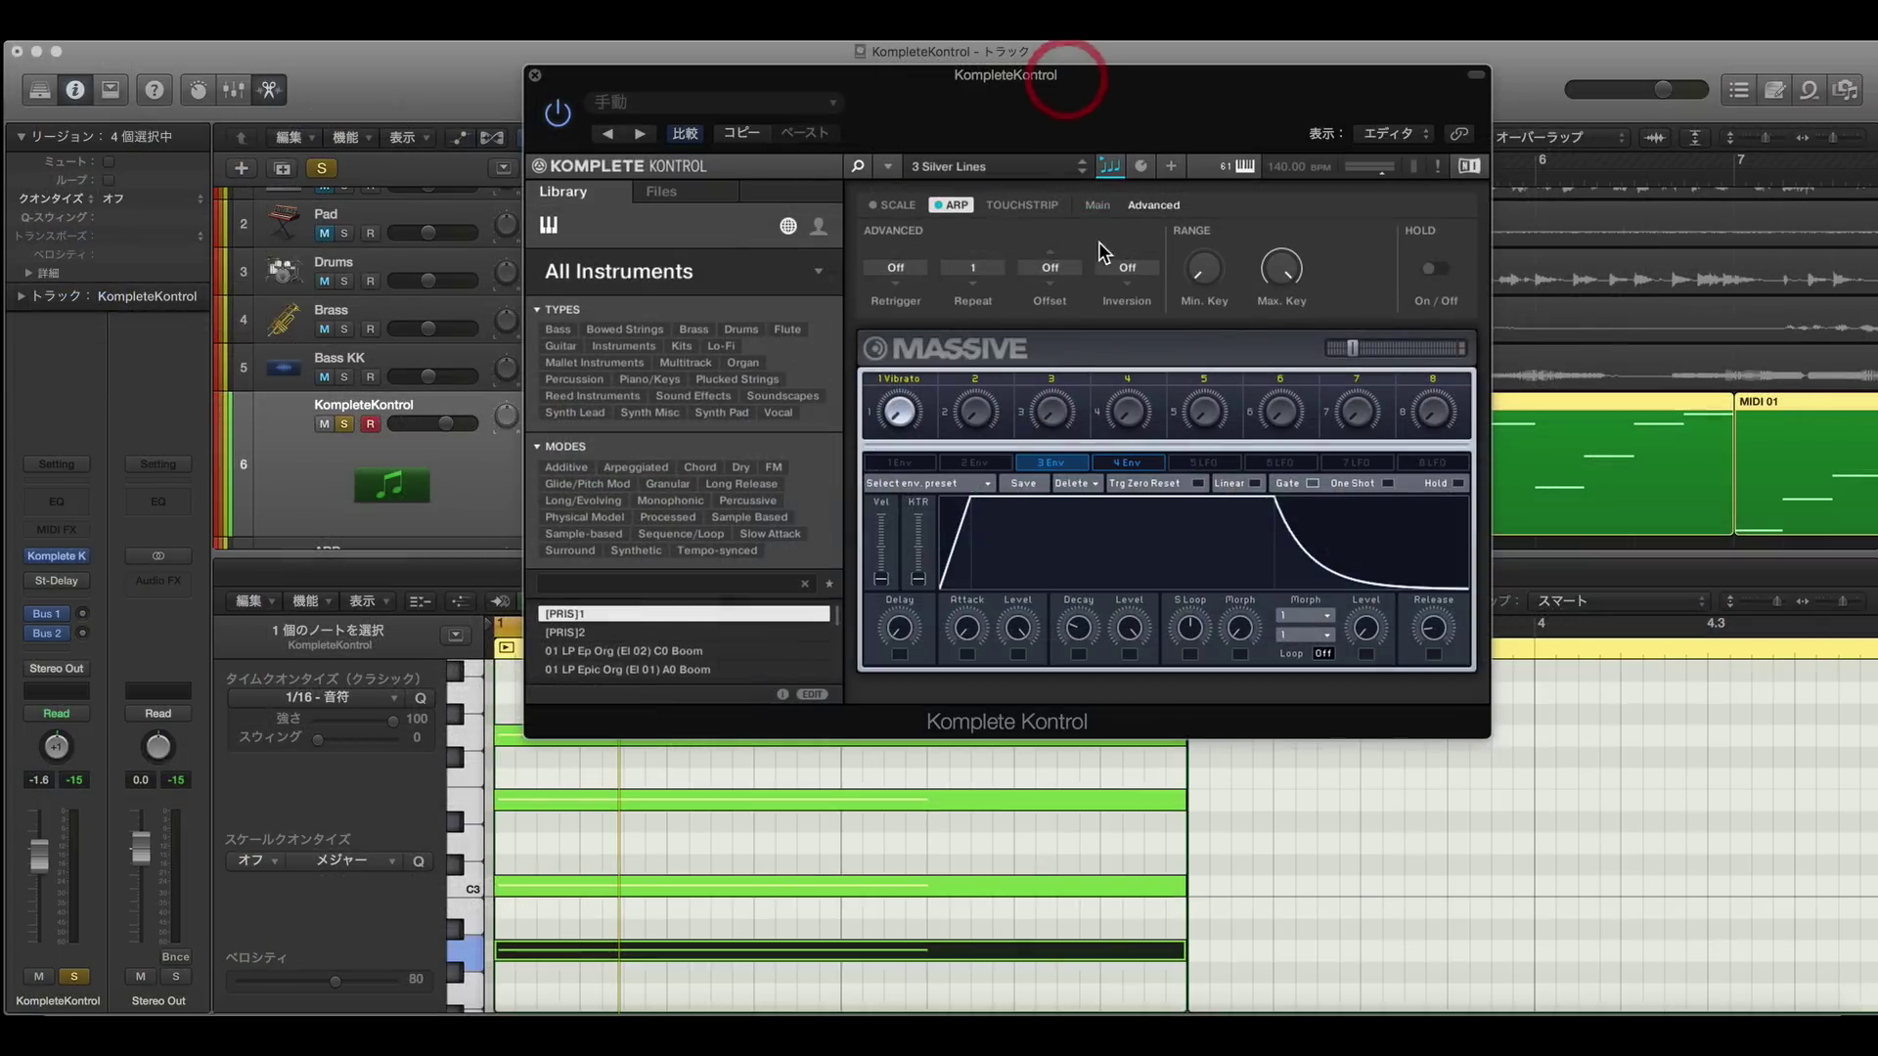
Set the arpeggiator's Inversion to 1 and then to 2 to compare them during playback
left_click(1124, 267)
left_click(1133, 314)
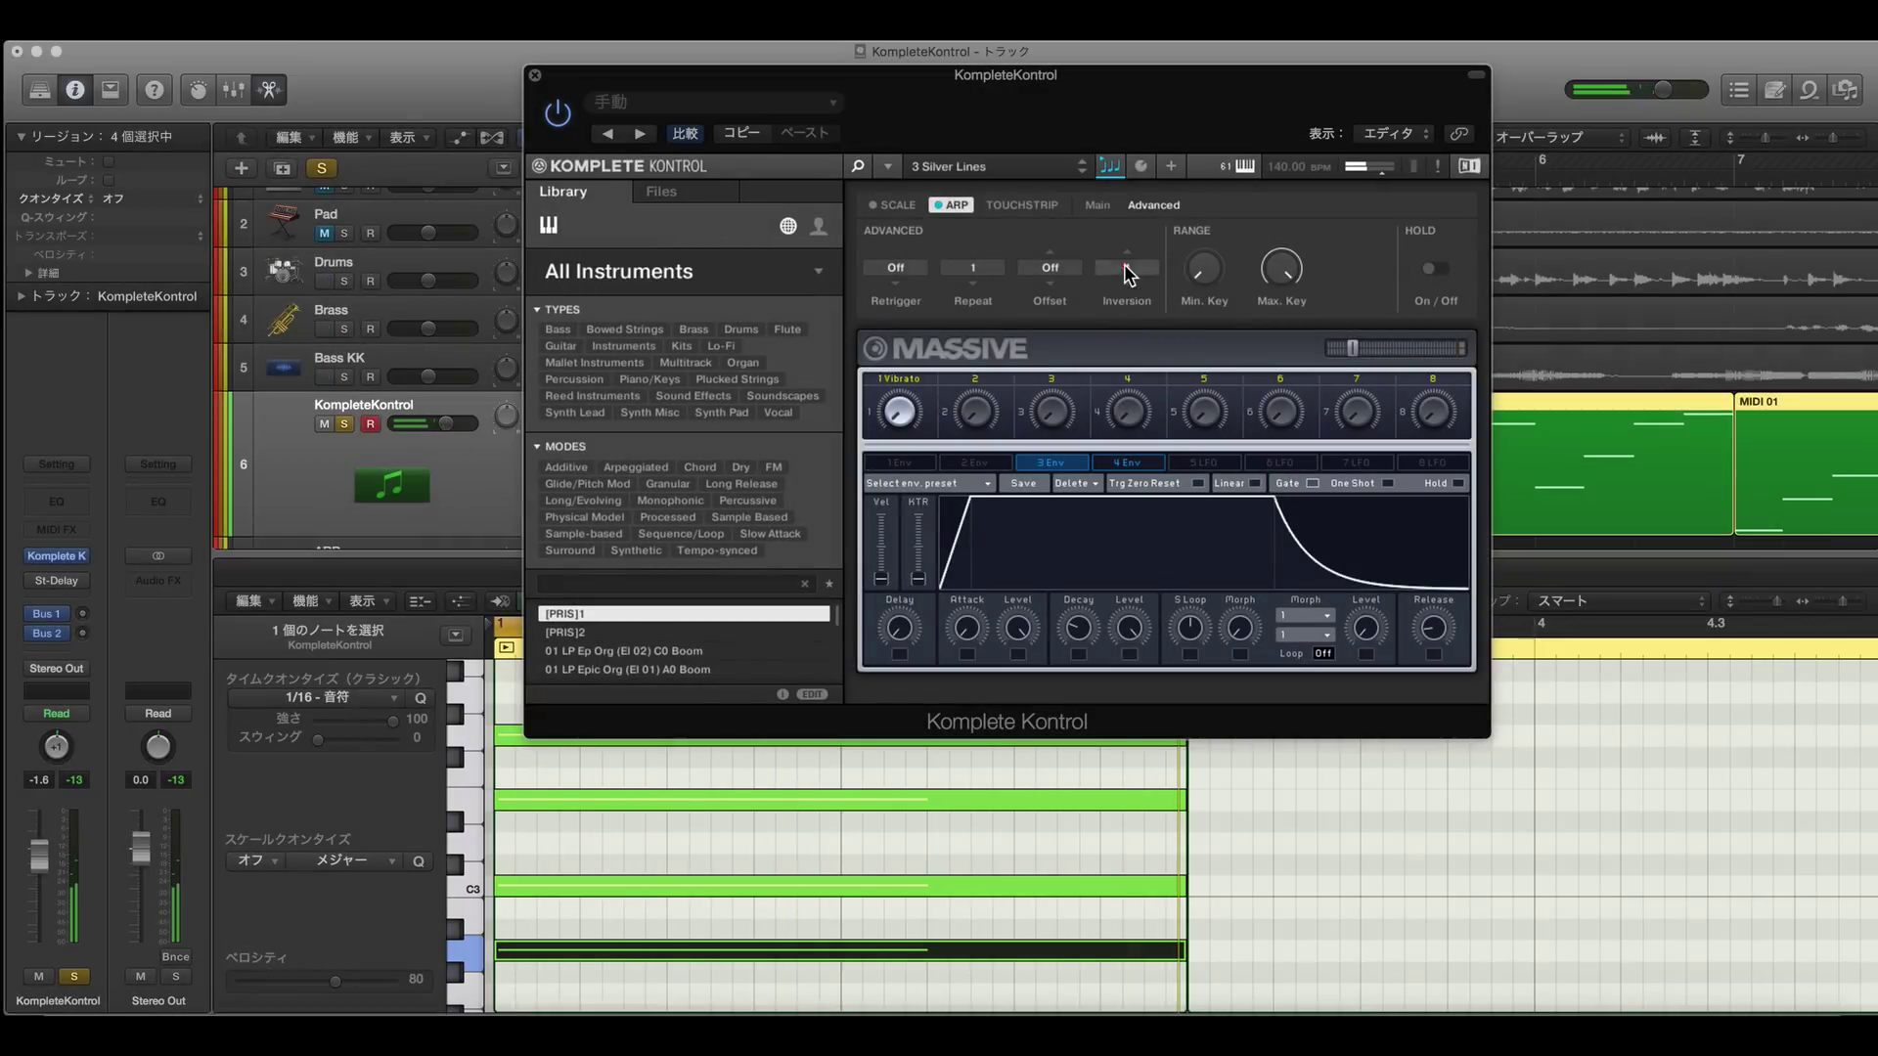
left_click(1125, 266)
left_click(1135, 336)
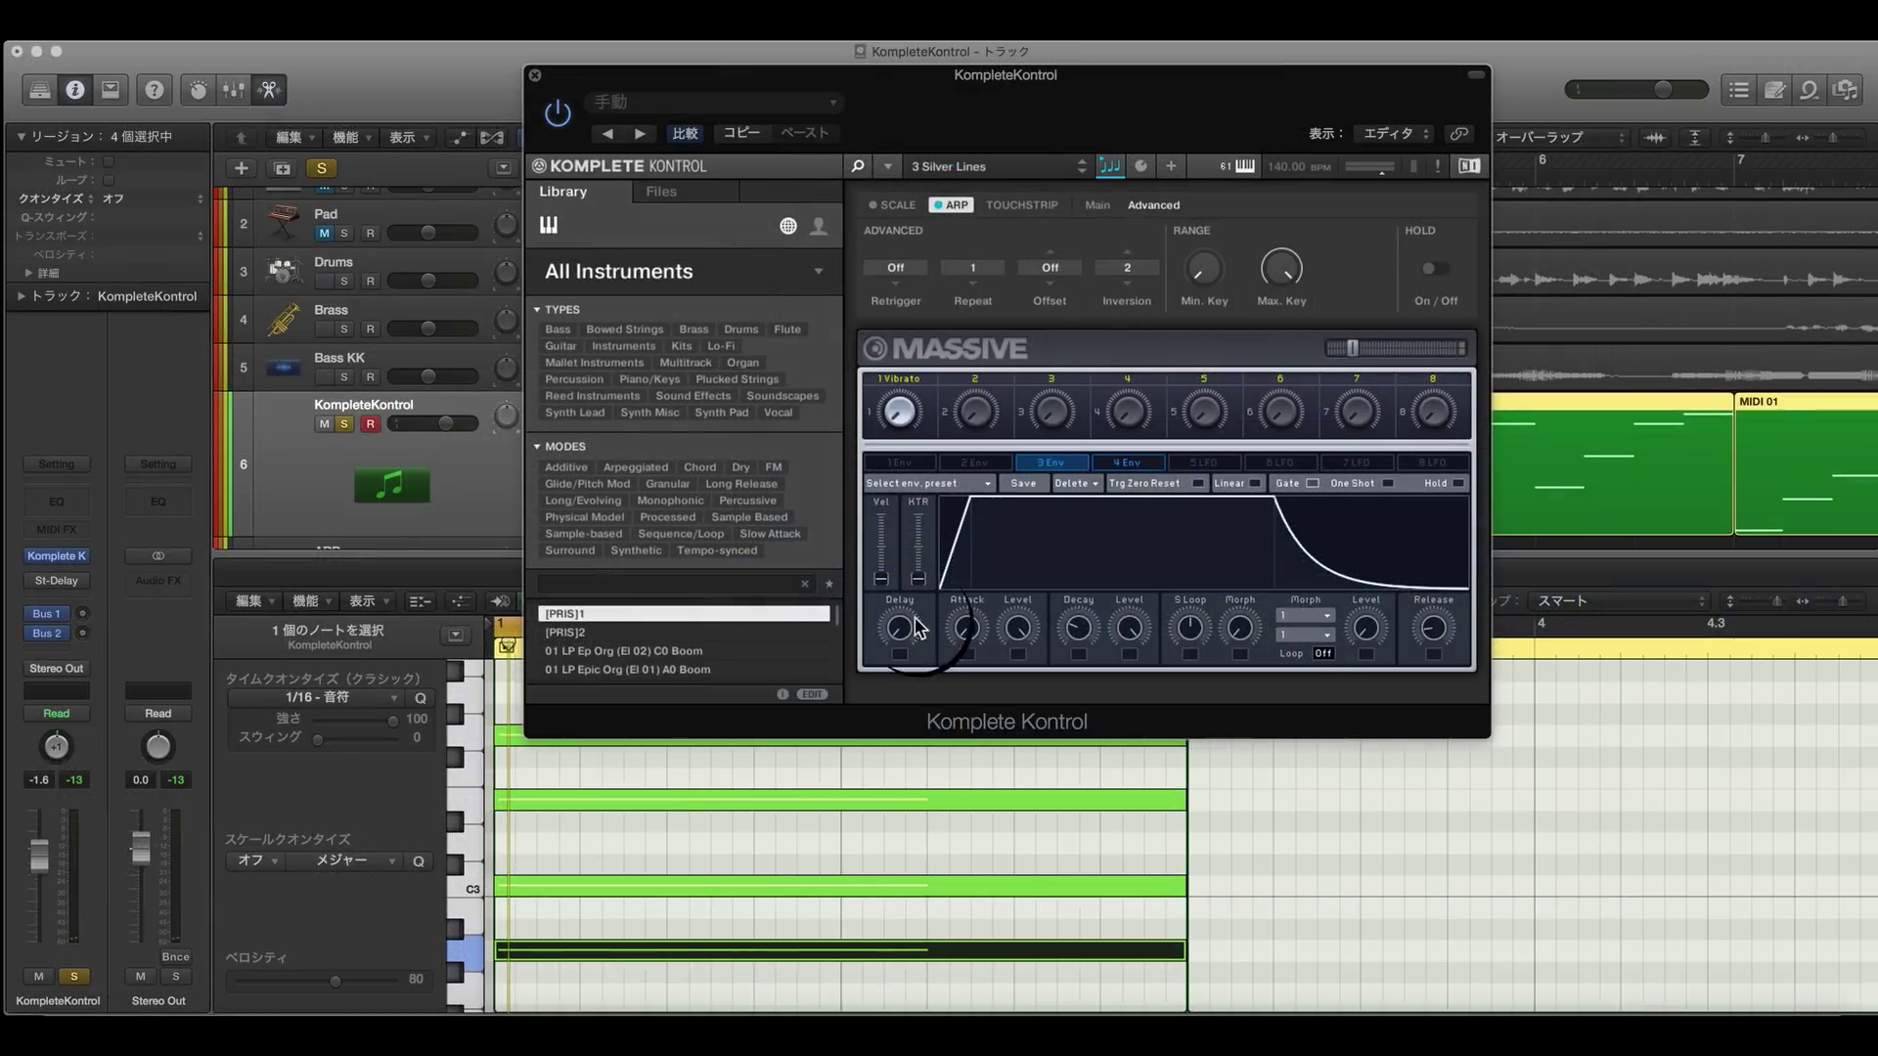
Move the Komplete Kontrol window aside to uncover the notes of the MIDI 01 region at bar 5
left_click(915, 619)
left_click(566, 771)
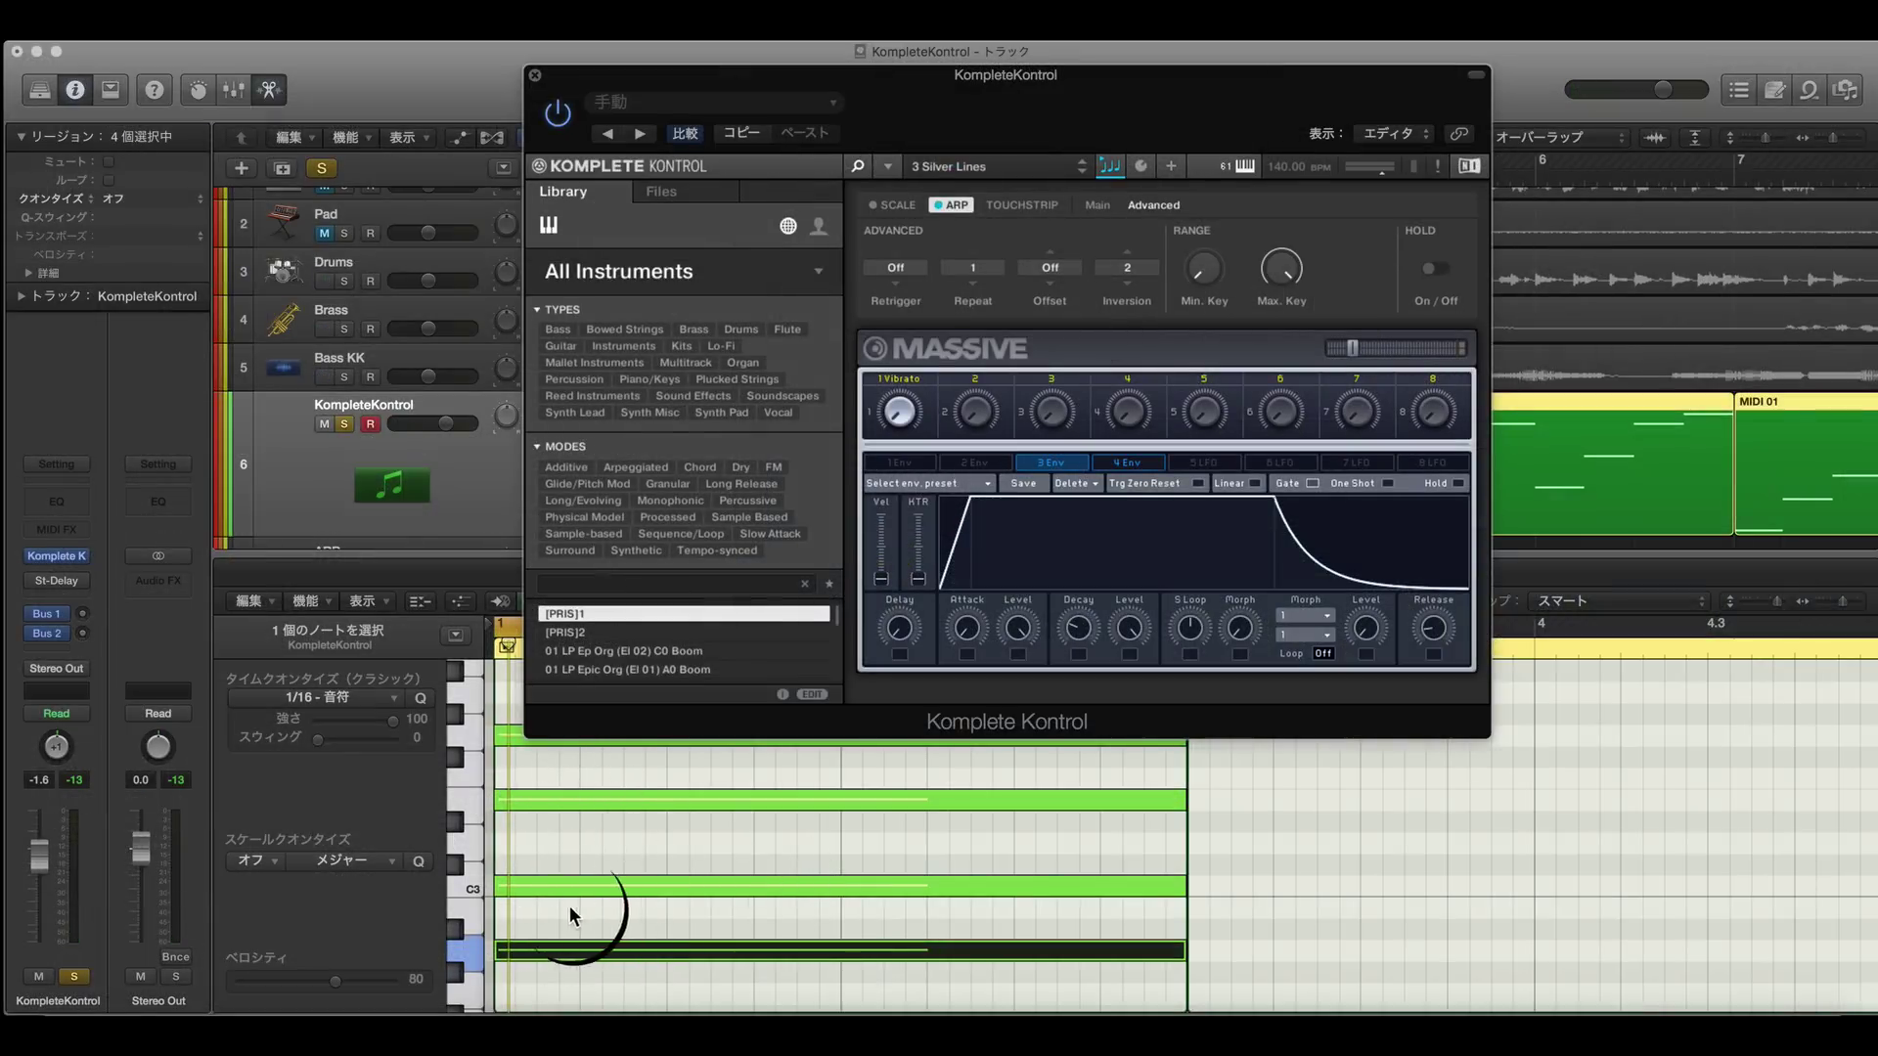
left_click(1191, 172)
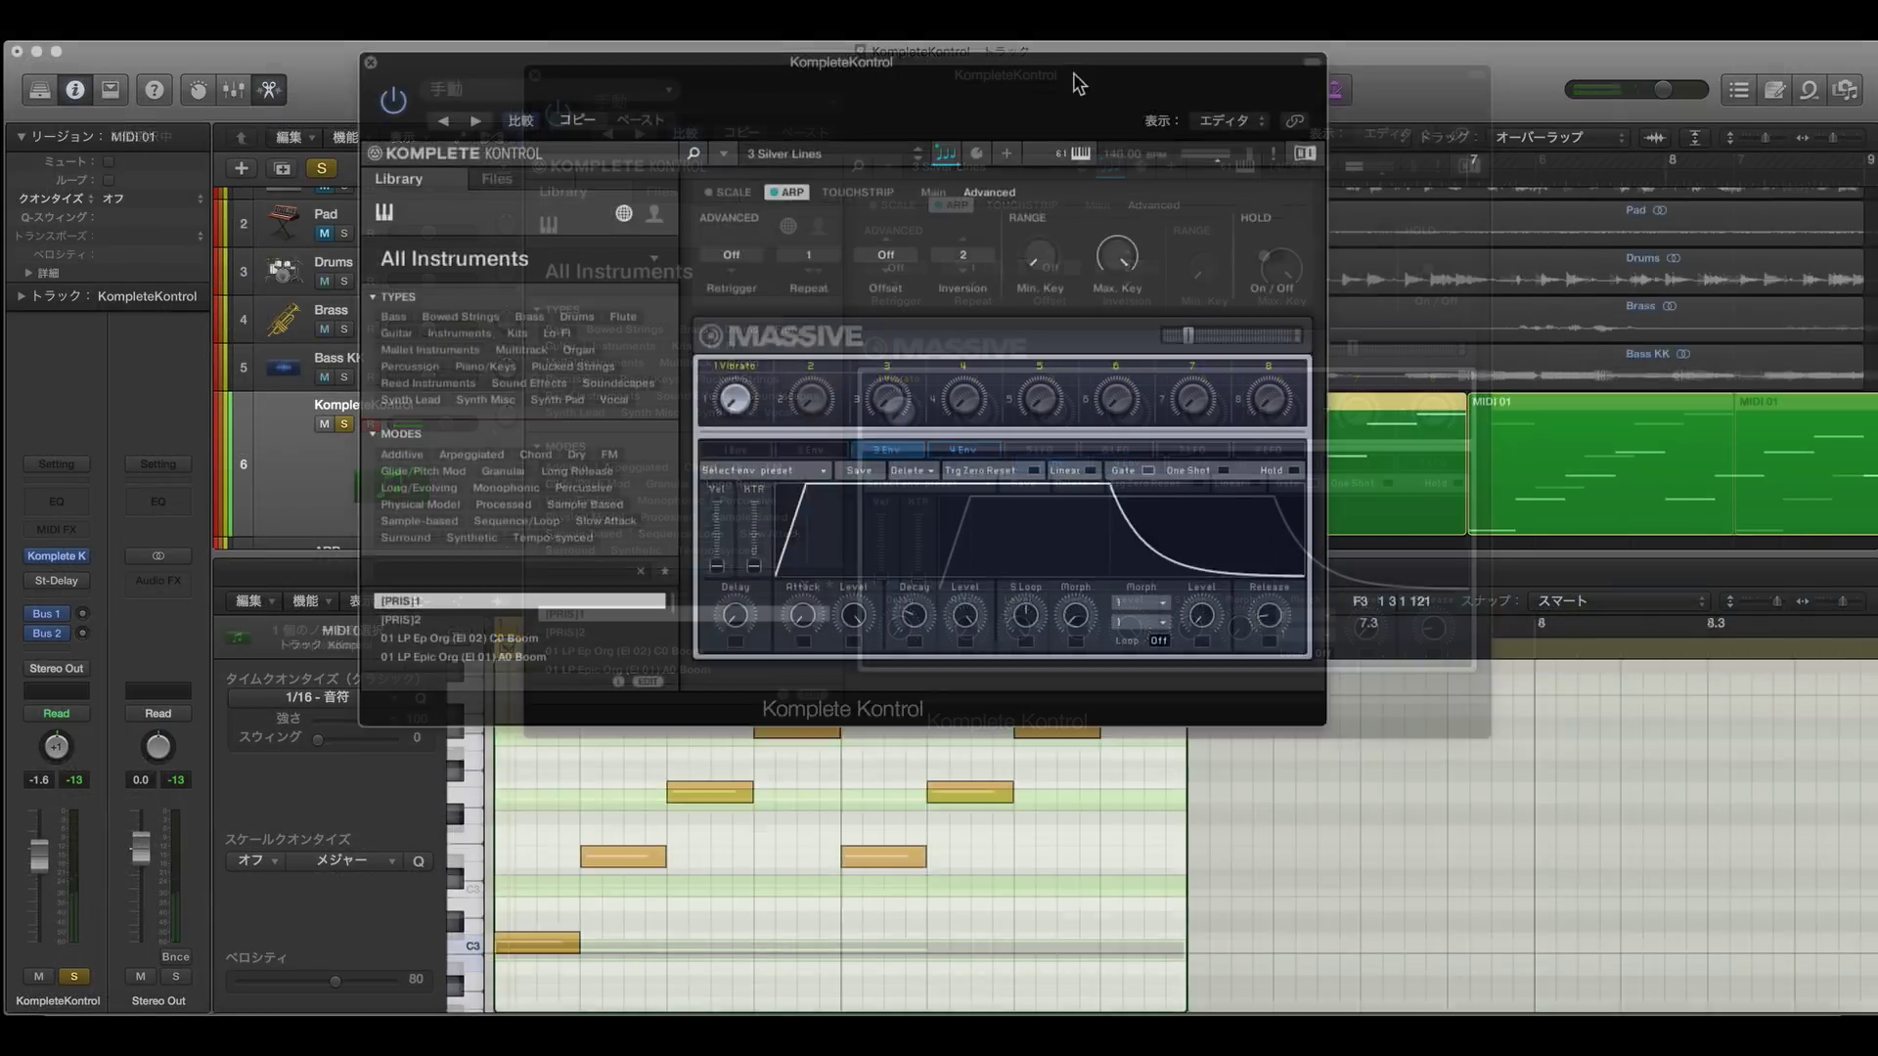
left_click_drag(1075, 77, 352, 49)
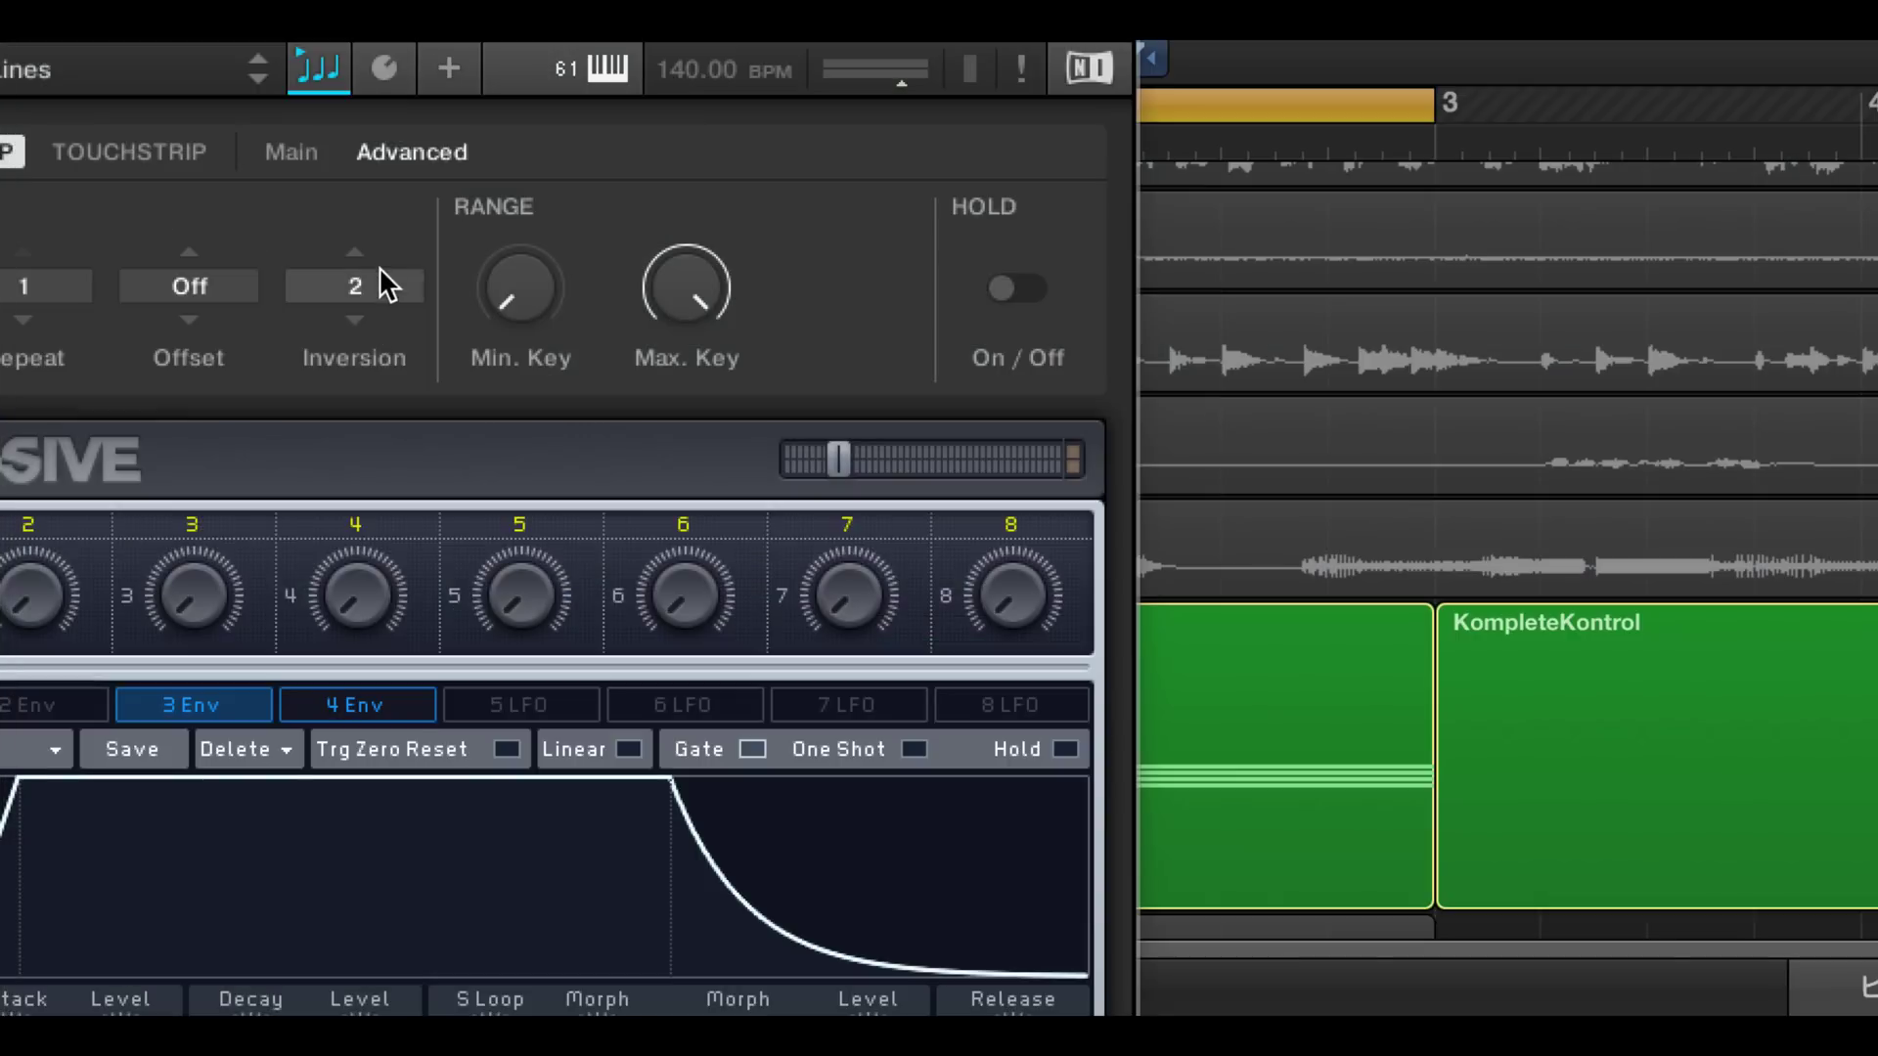
Set the arpeggiator's Inversion to 1 to match the MIDI 01 example at bar 5
left_click(380, 293)
left_click(391, 396)
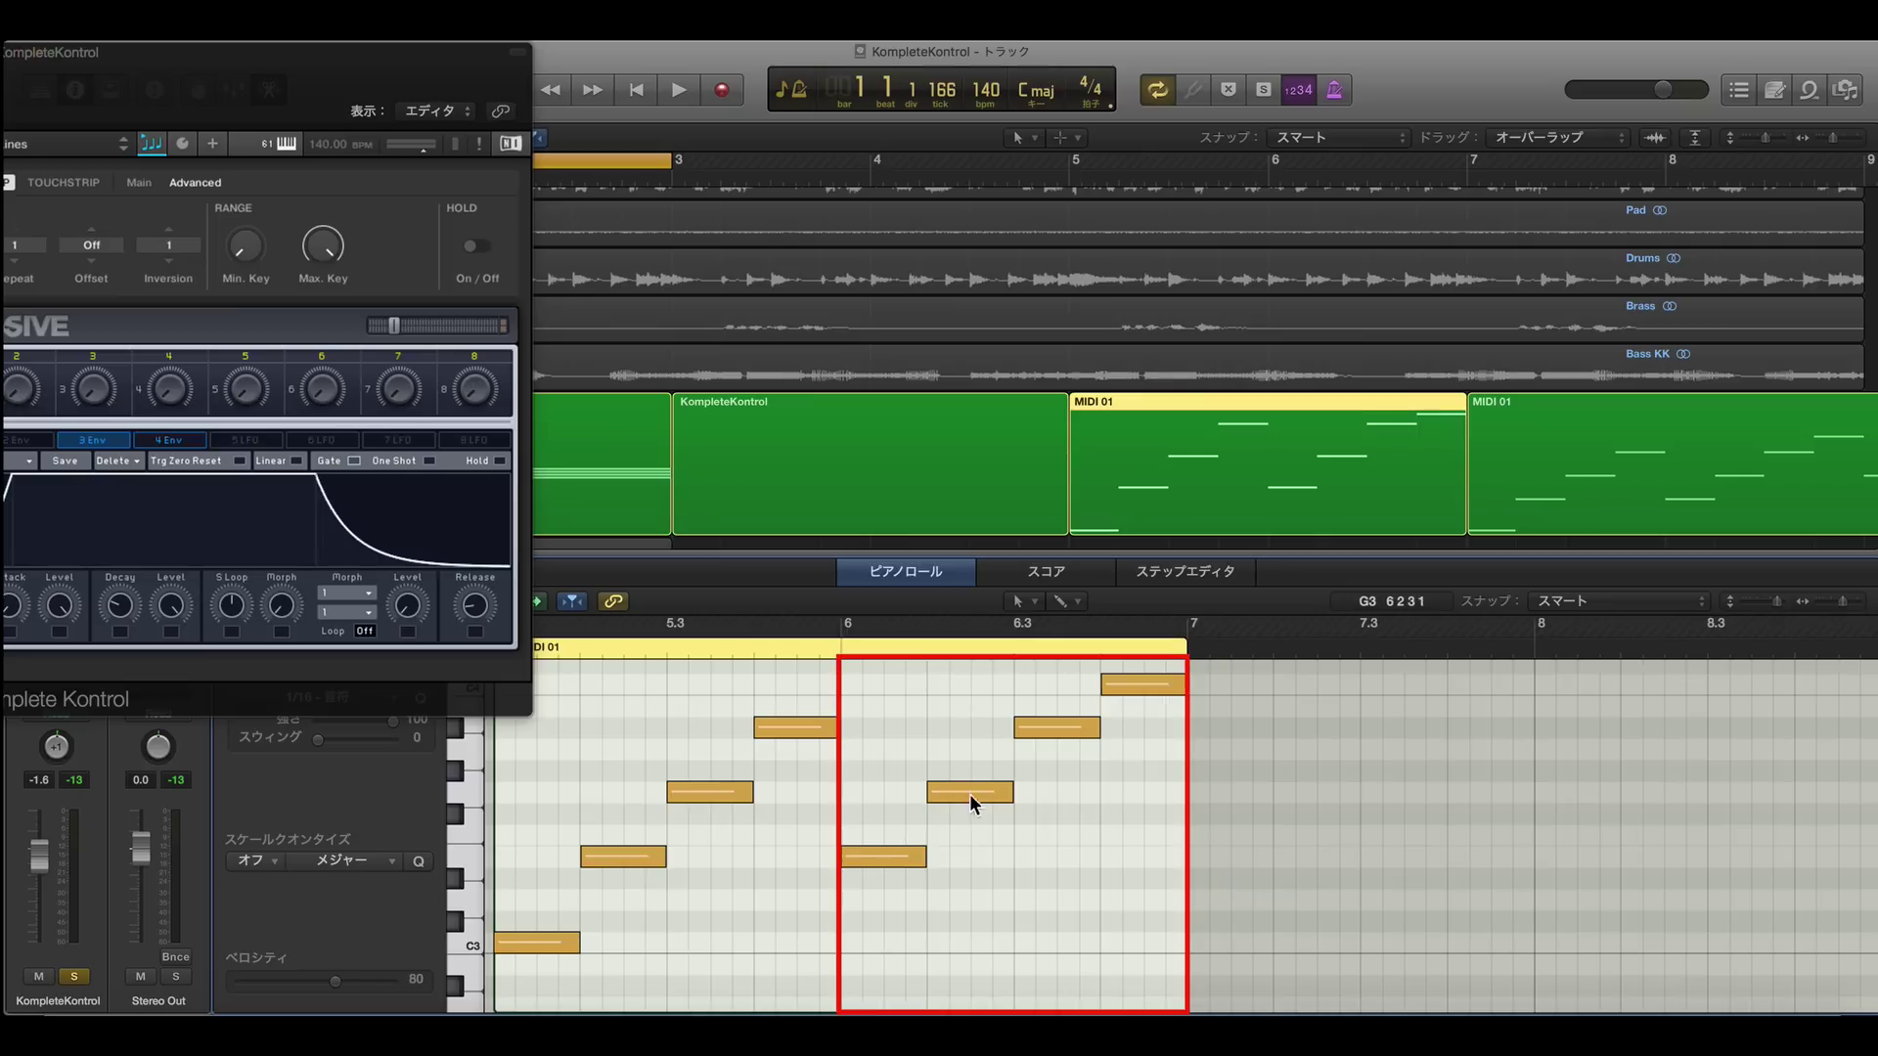
Select the second MIDI 01 region, starting at bar 7, and set the arpeggiator's Inversion to 2
scroll(1301, 450, "right", 10)
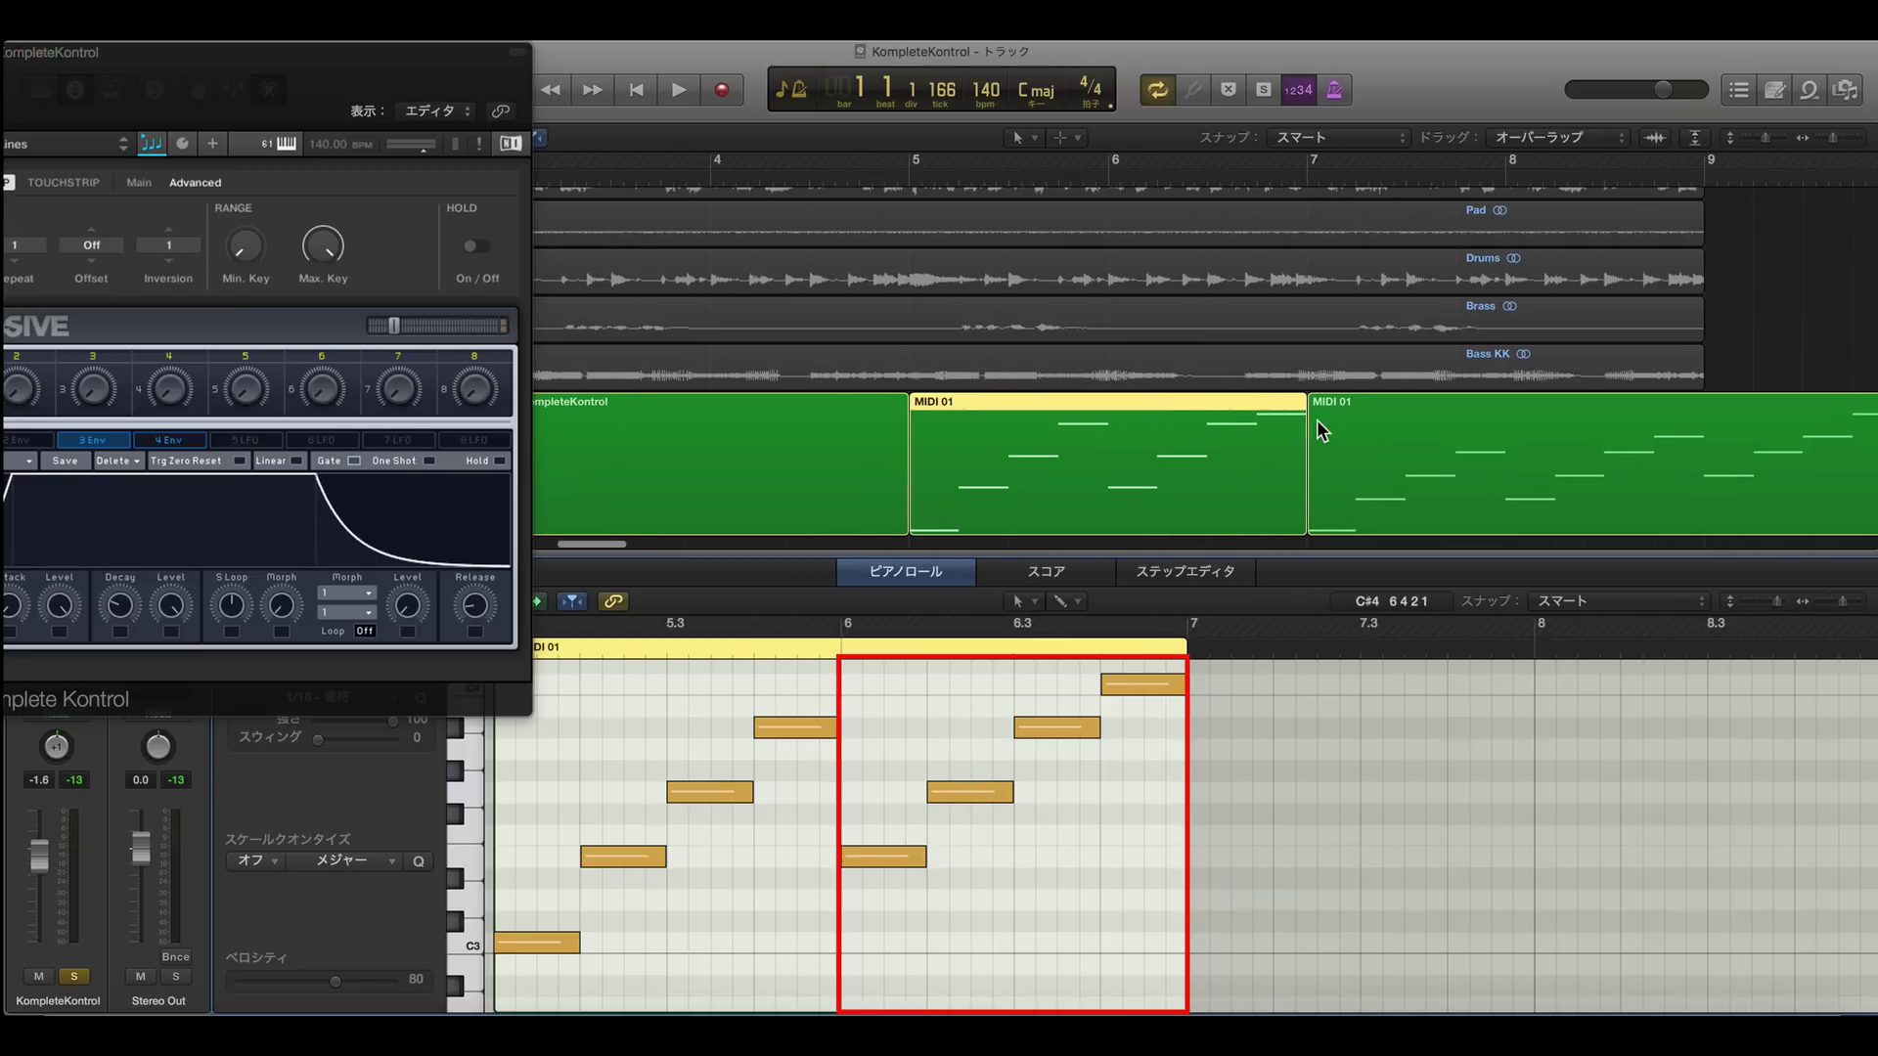
left_click(951, 480)
left_click_drag(169, 250, 169, 235)
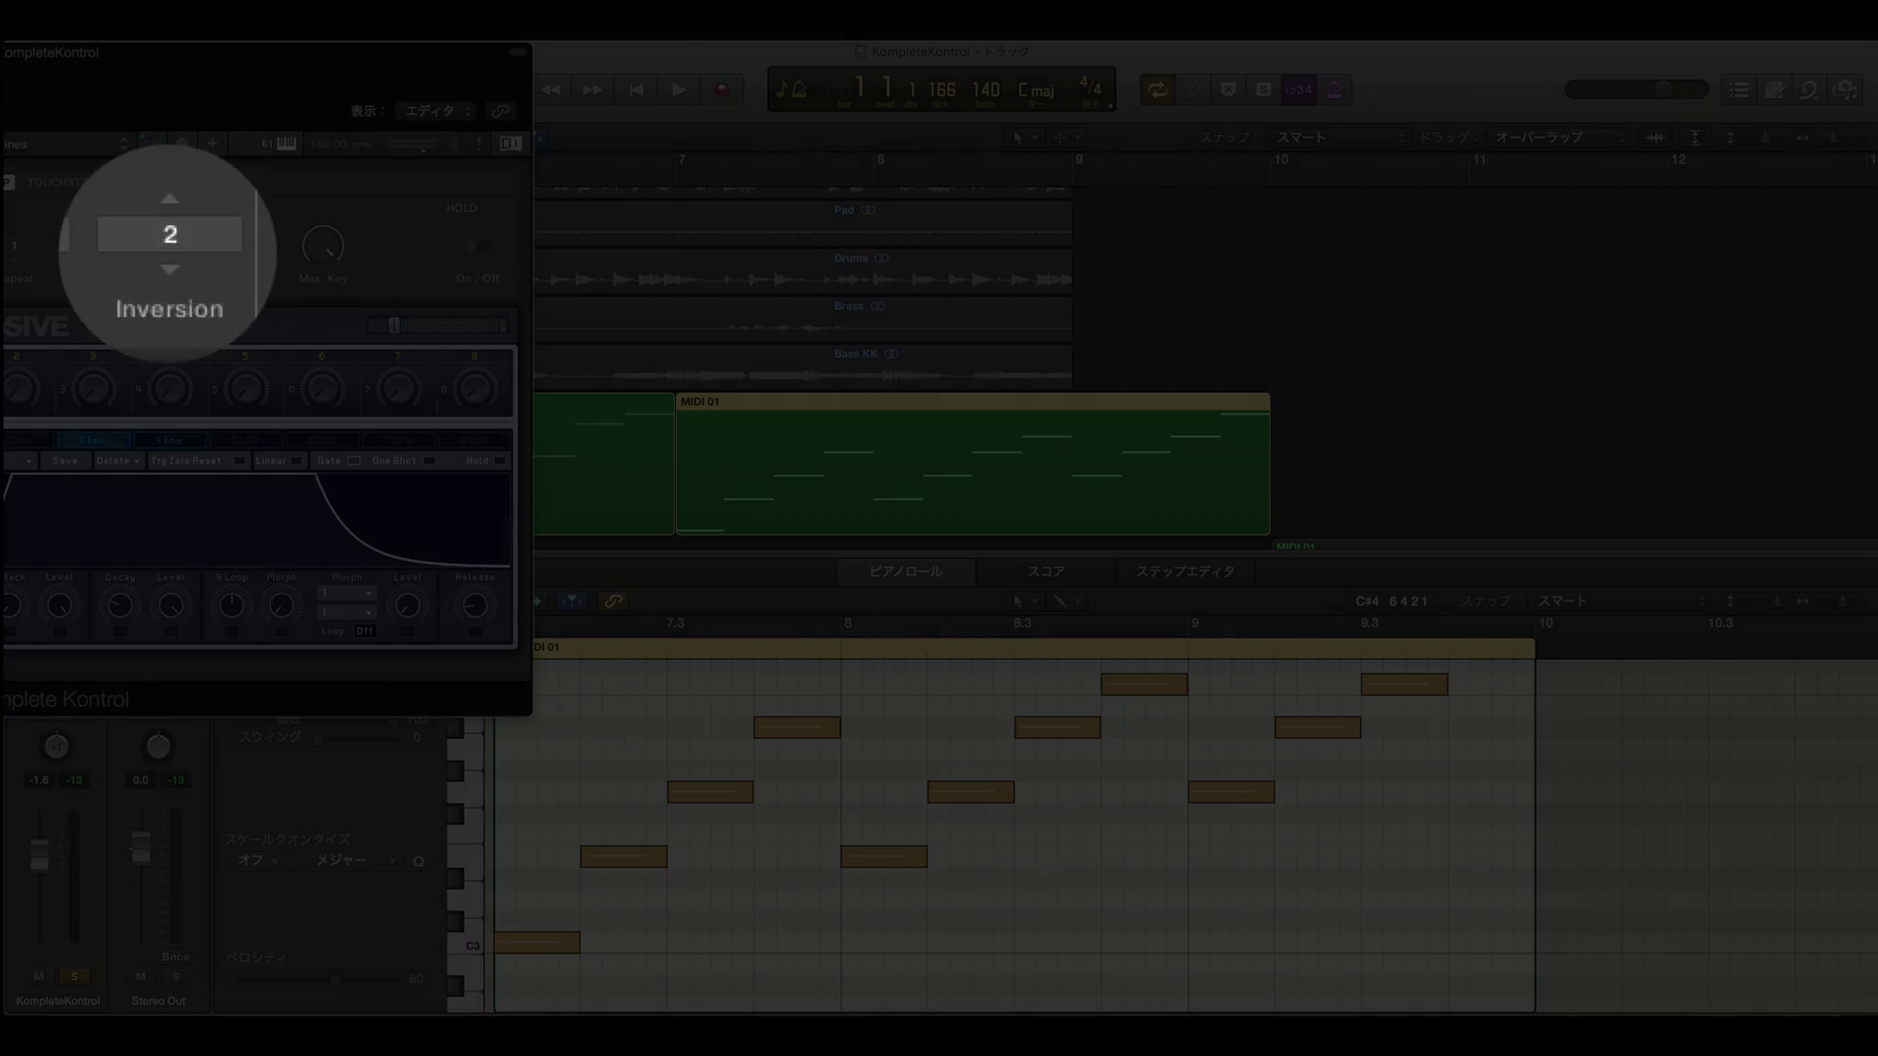
Examine the MIDI 01 region's ascending pattern from bar 7 and audition E3 in bars 7 and 8 and G3 in bars 7 and 9
left_click(799, 853)
scroll(1363, 753, "up", 3)
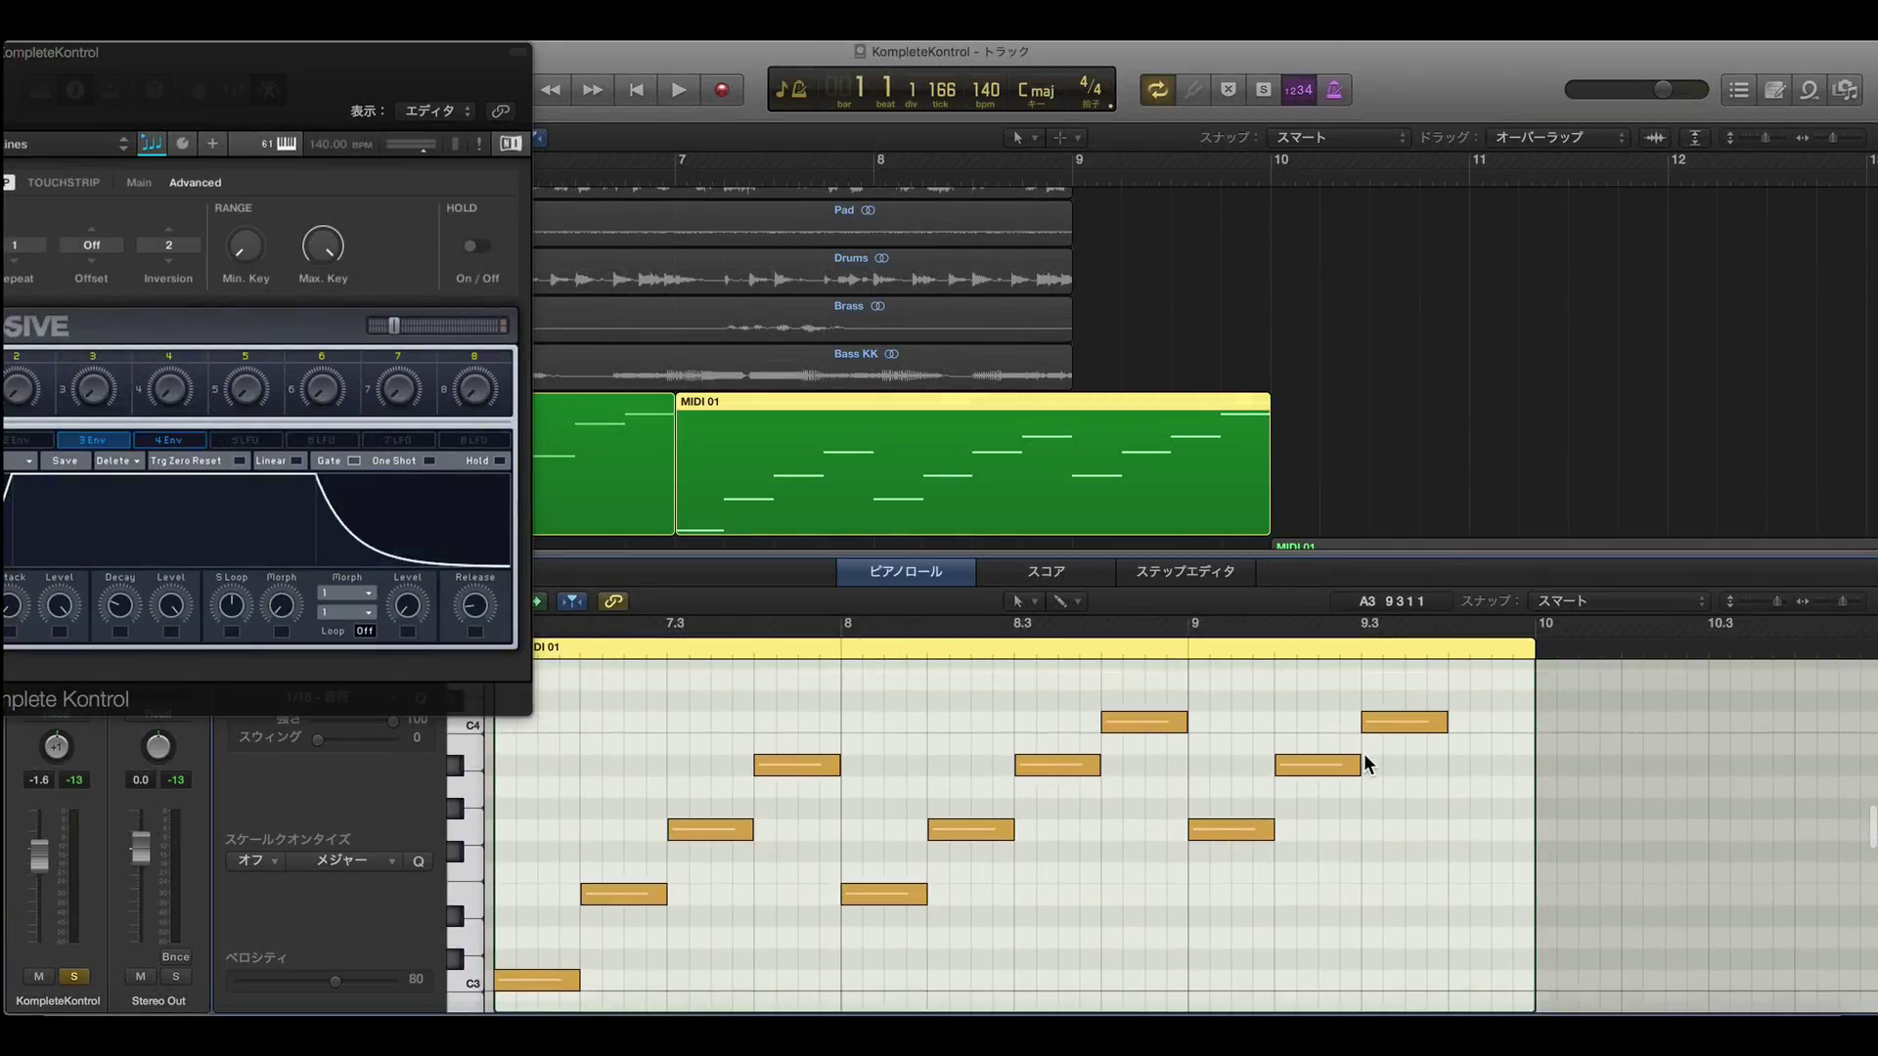
scroll(1384, 753, "down", 4)
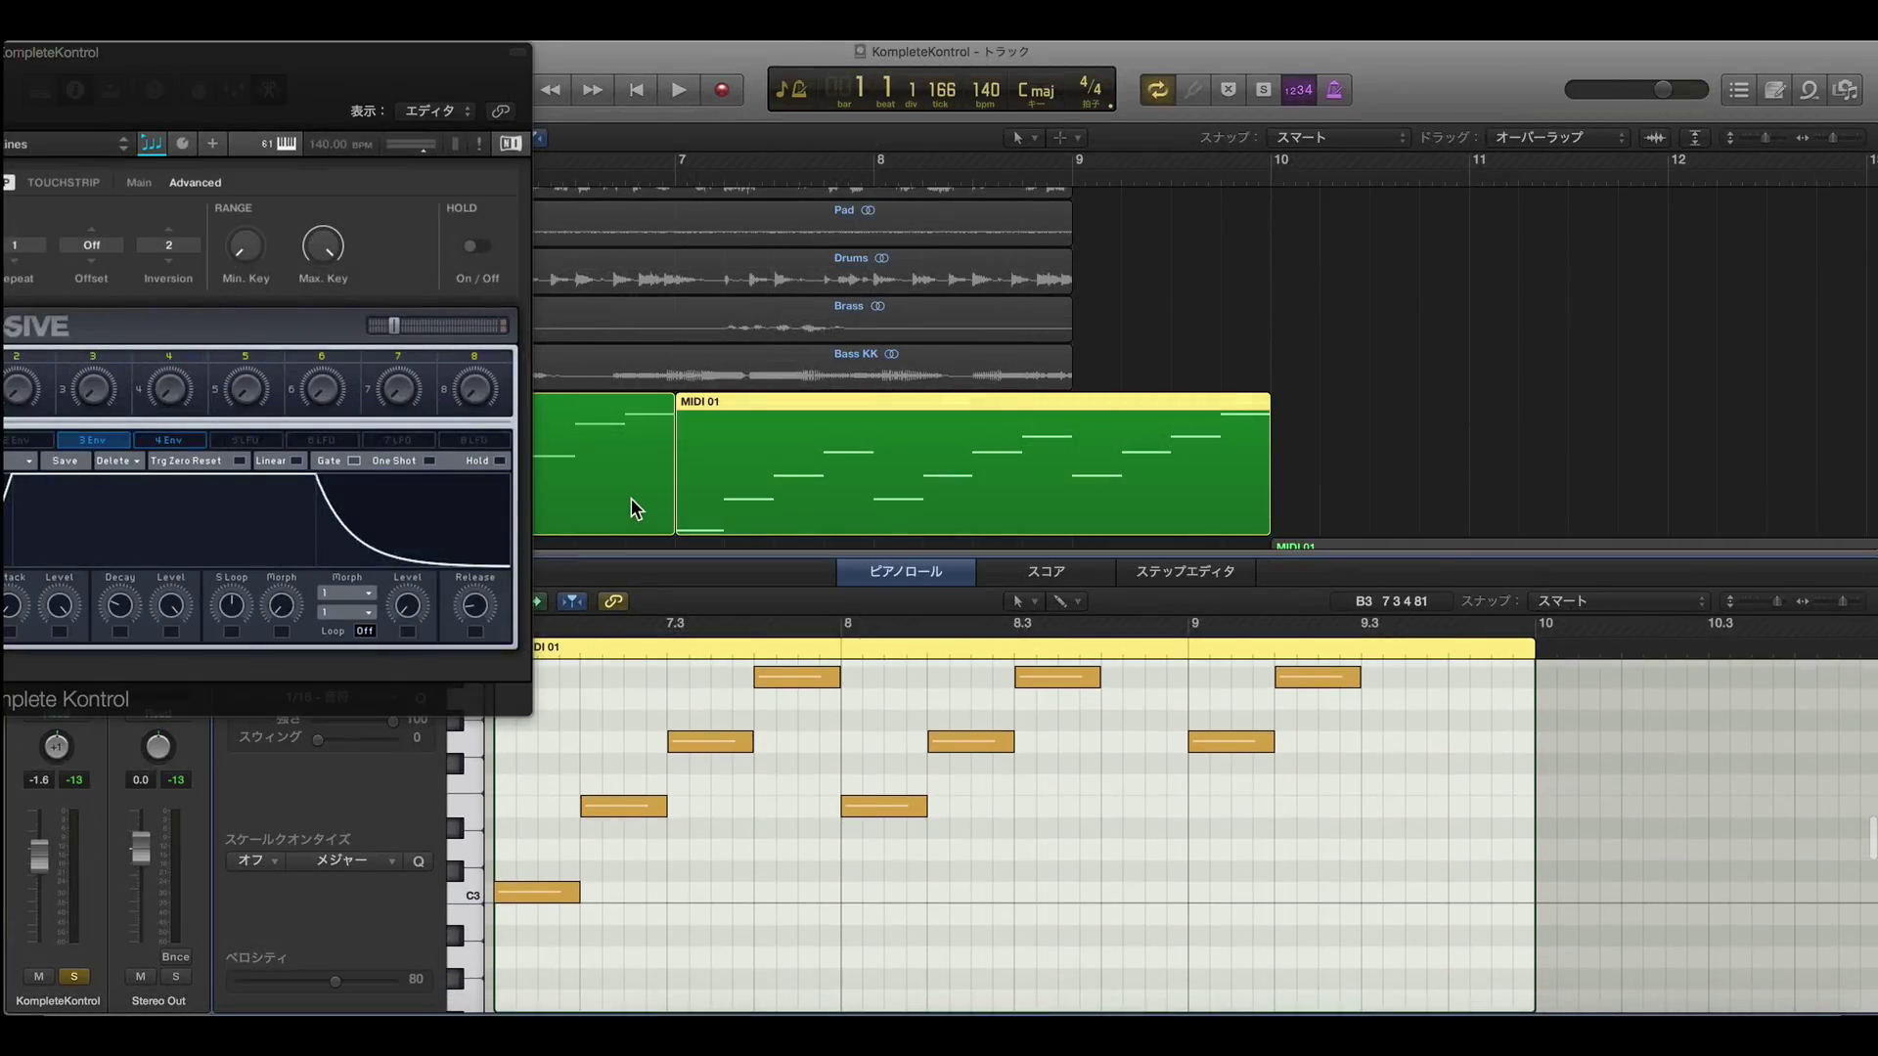
scroll(1225, 800, "up", 4)
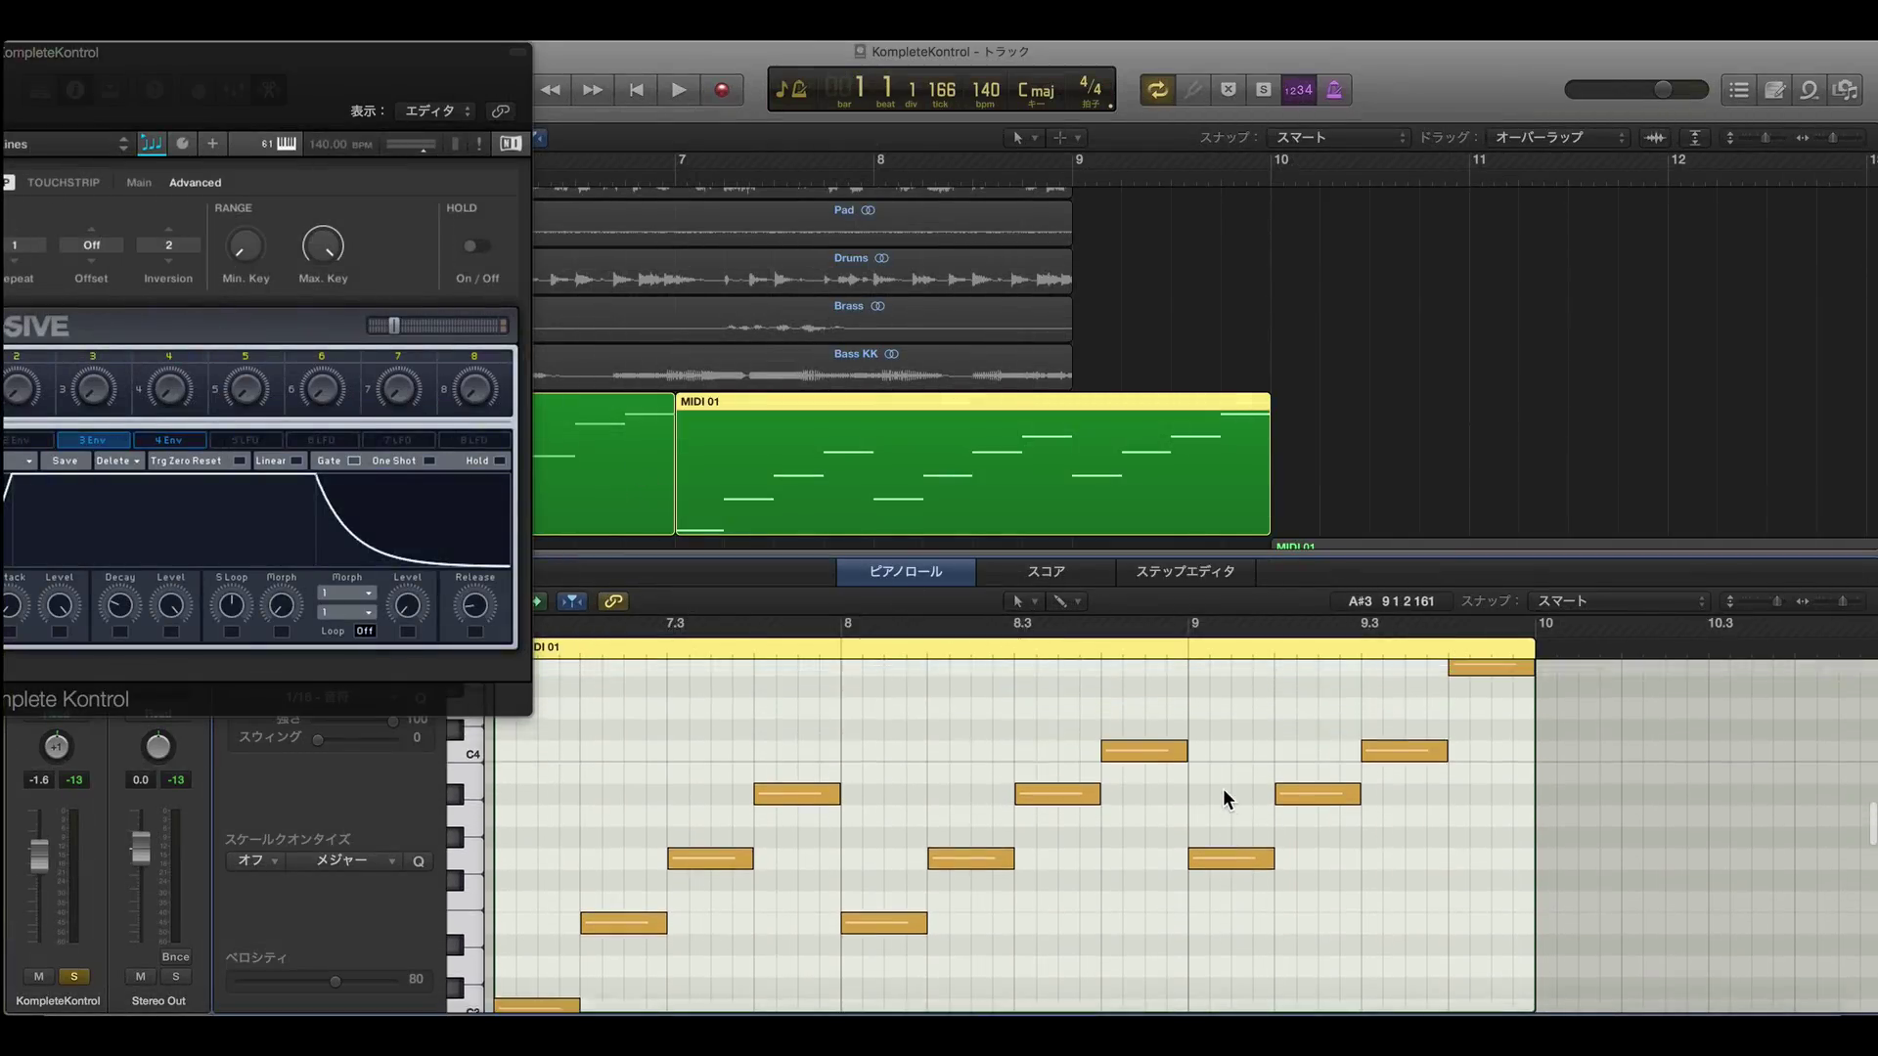
scroll(1152, 814, "down", 3)
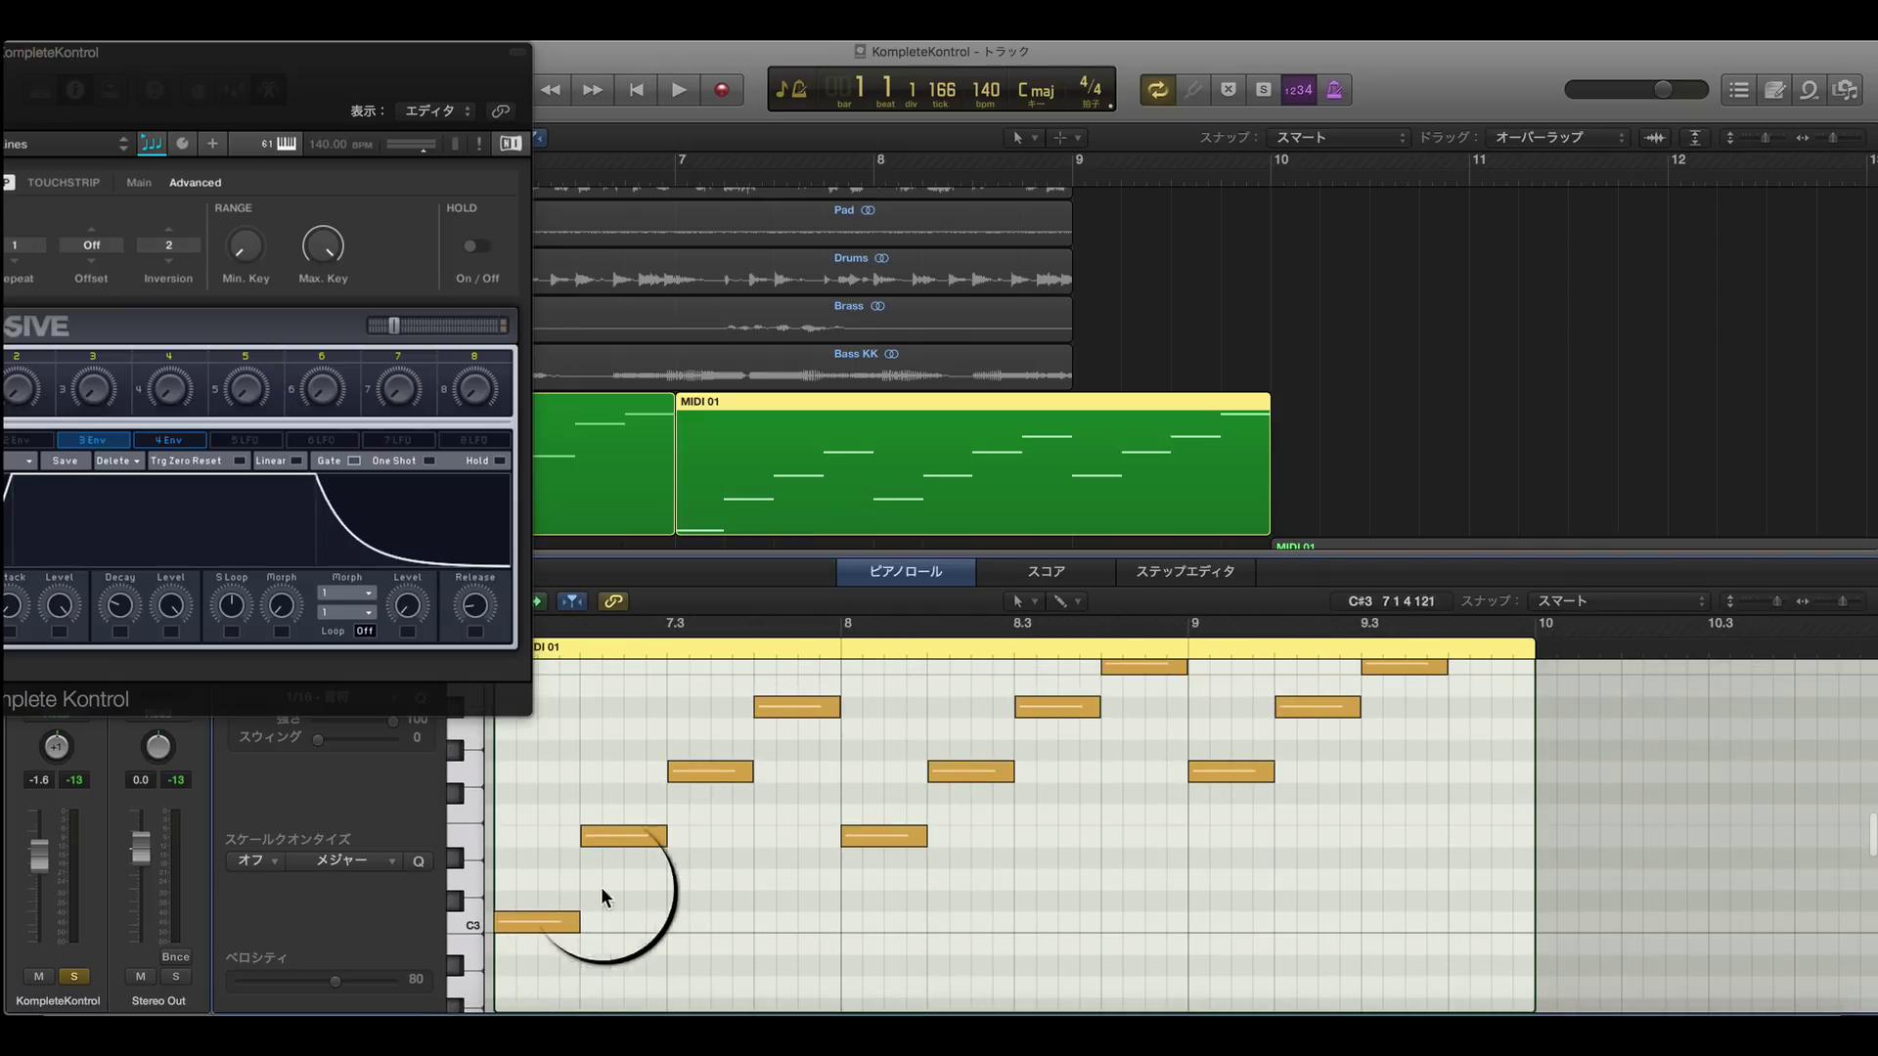
left_click(631, 838)
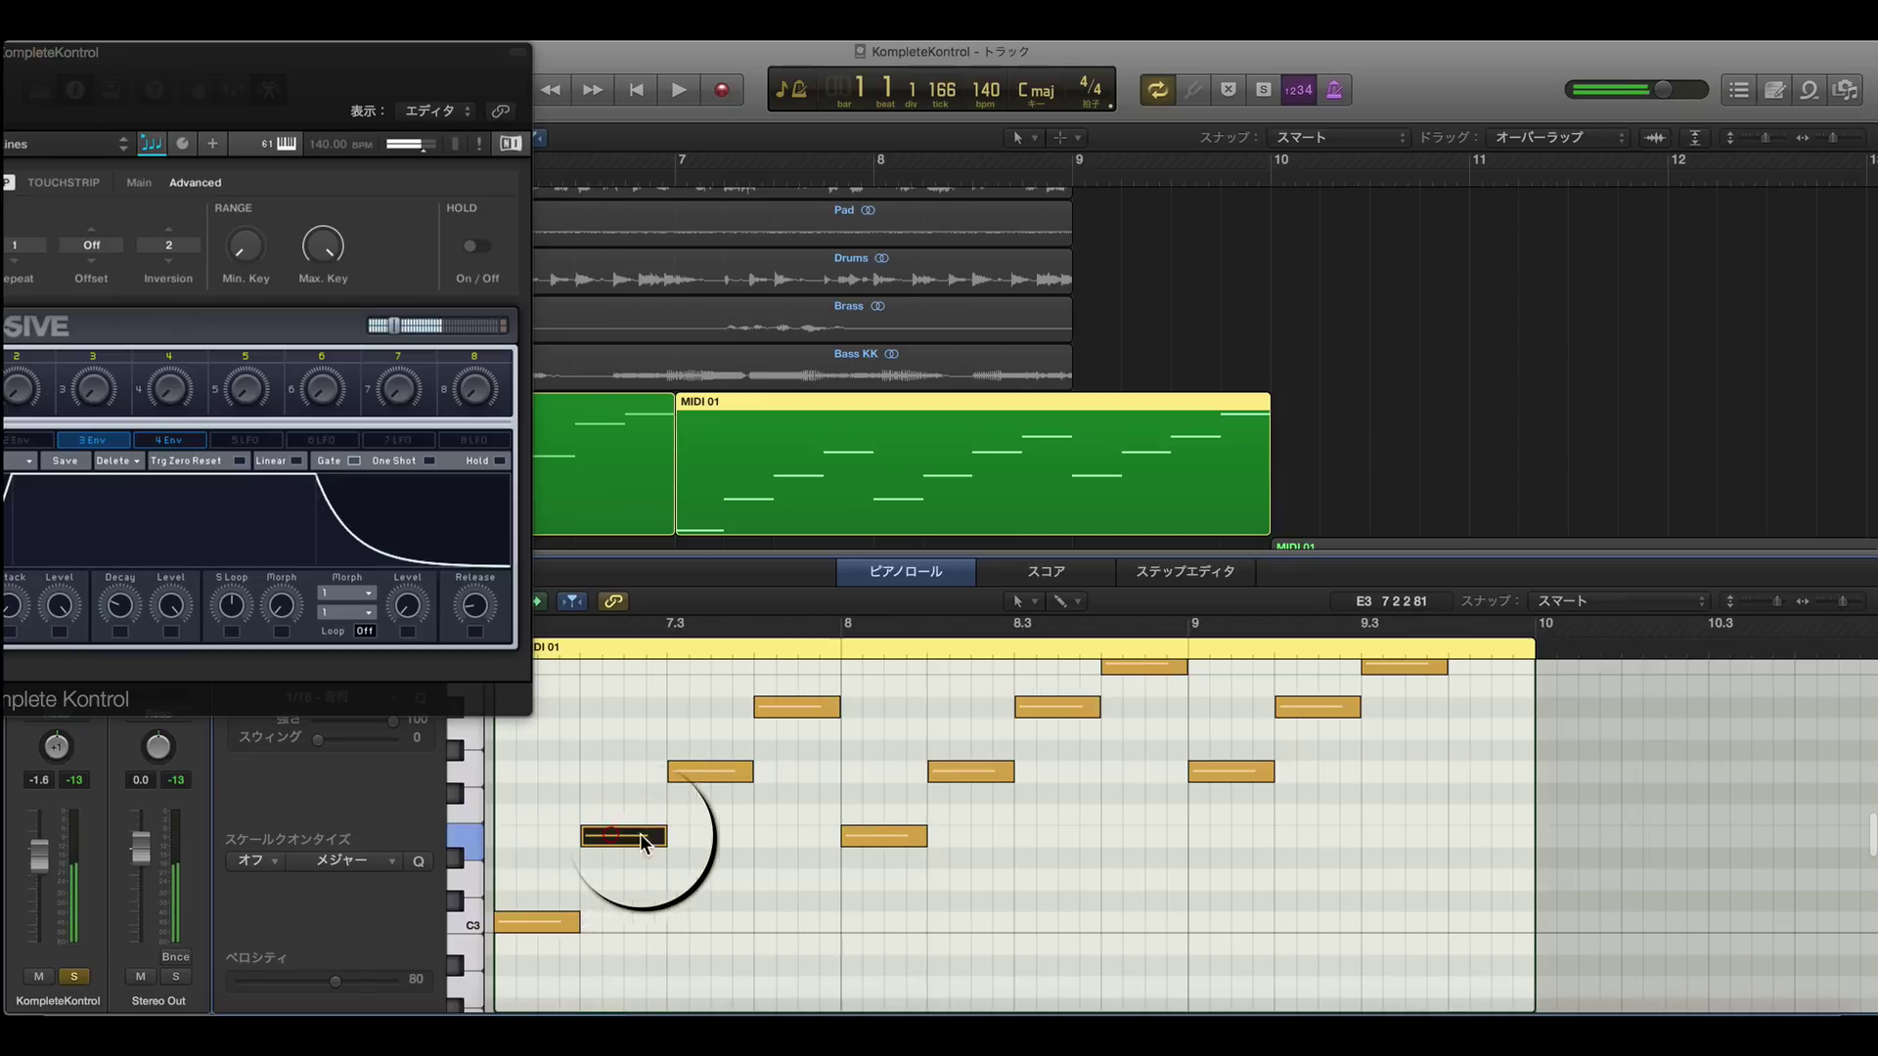
left_click(879, 839)
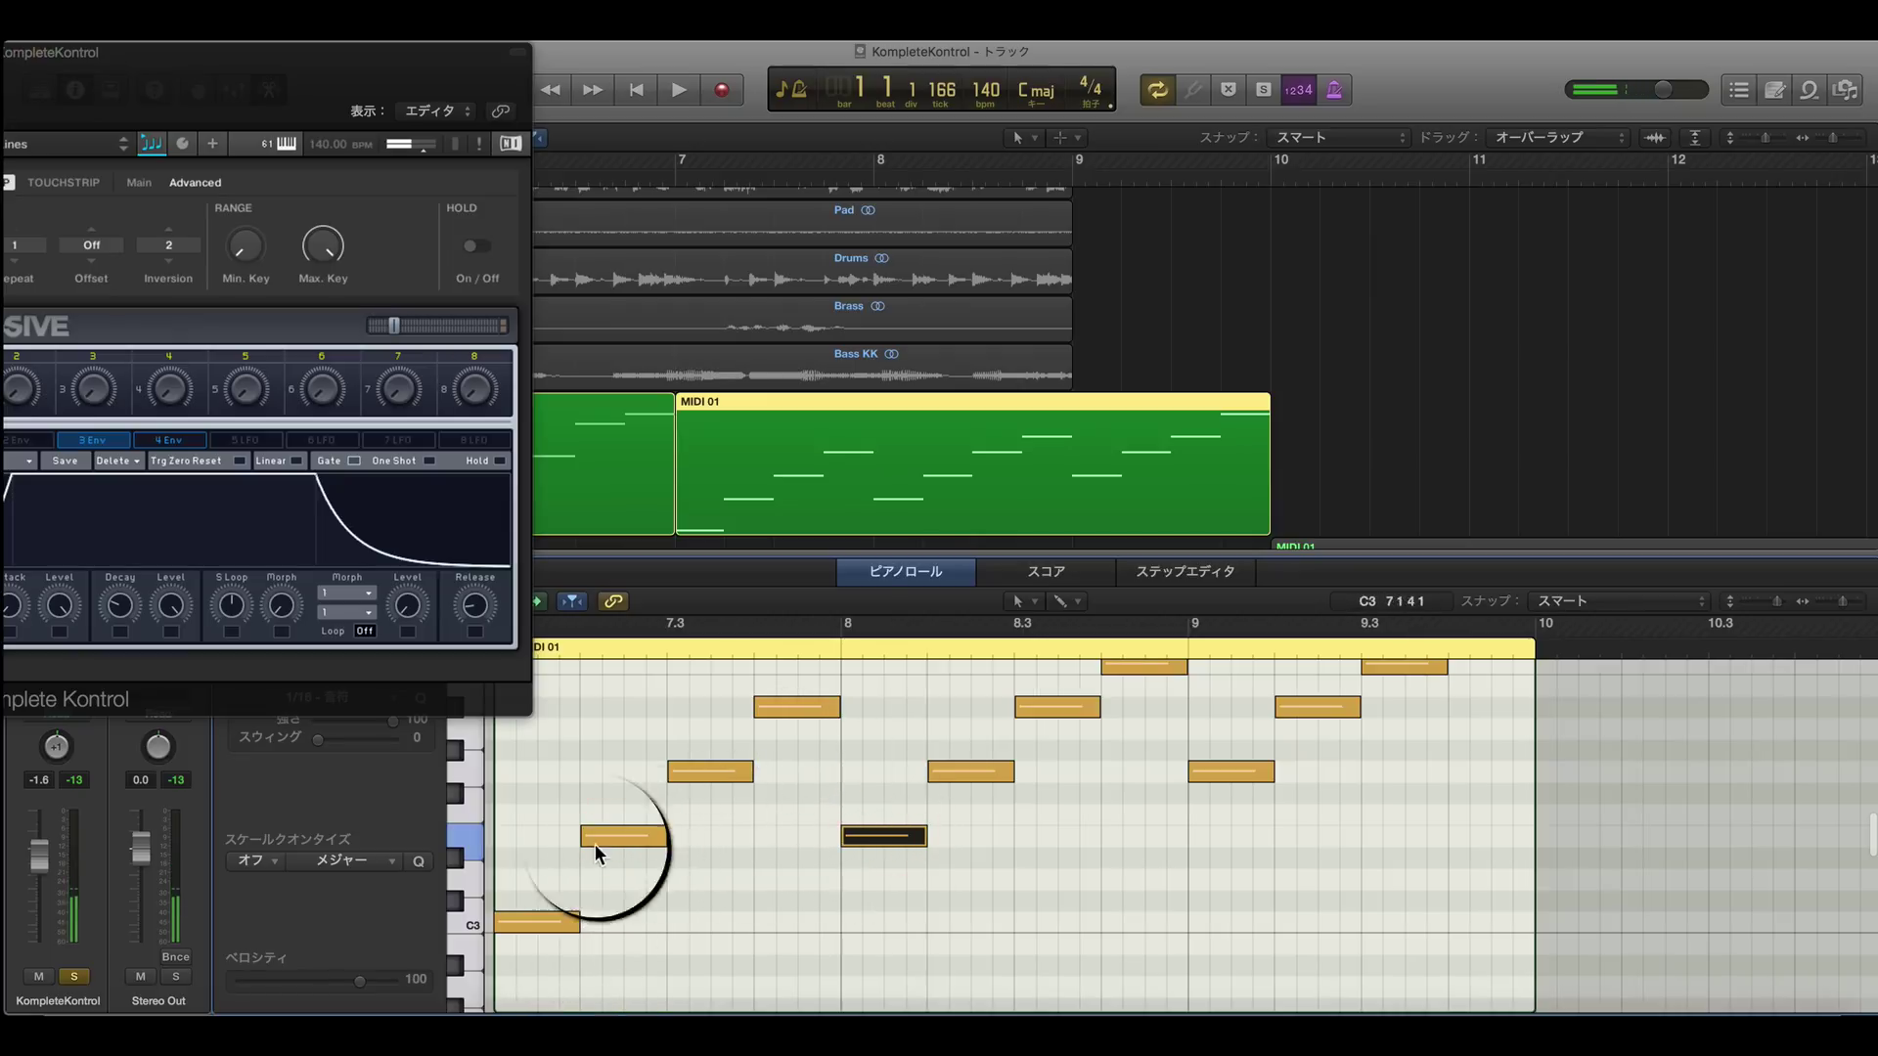
left_click(700, 772)
left_click(1254, 771)
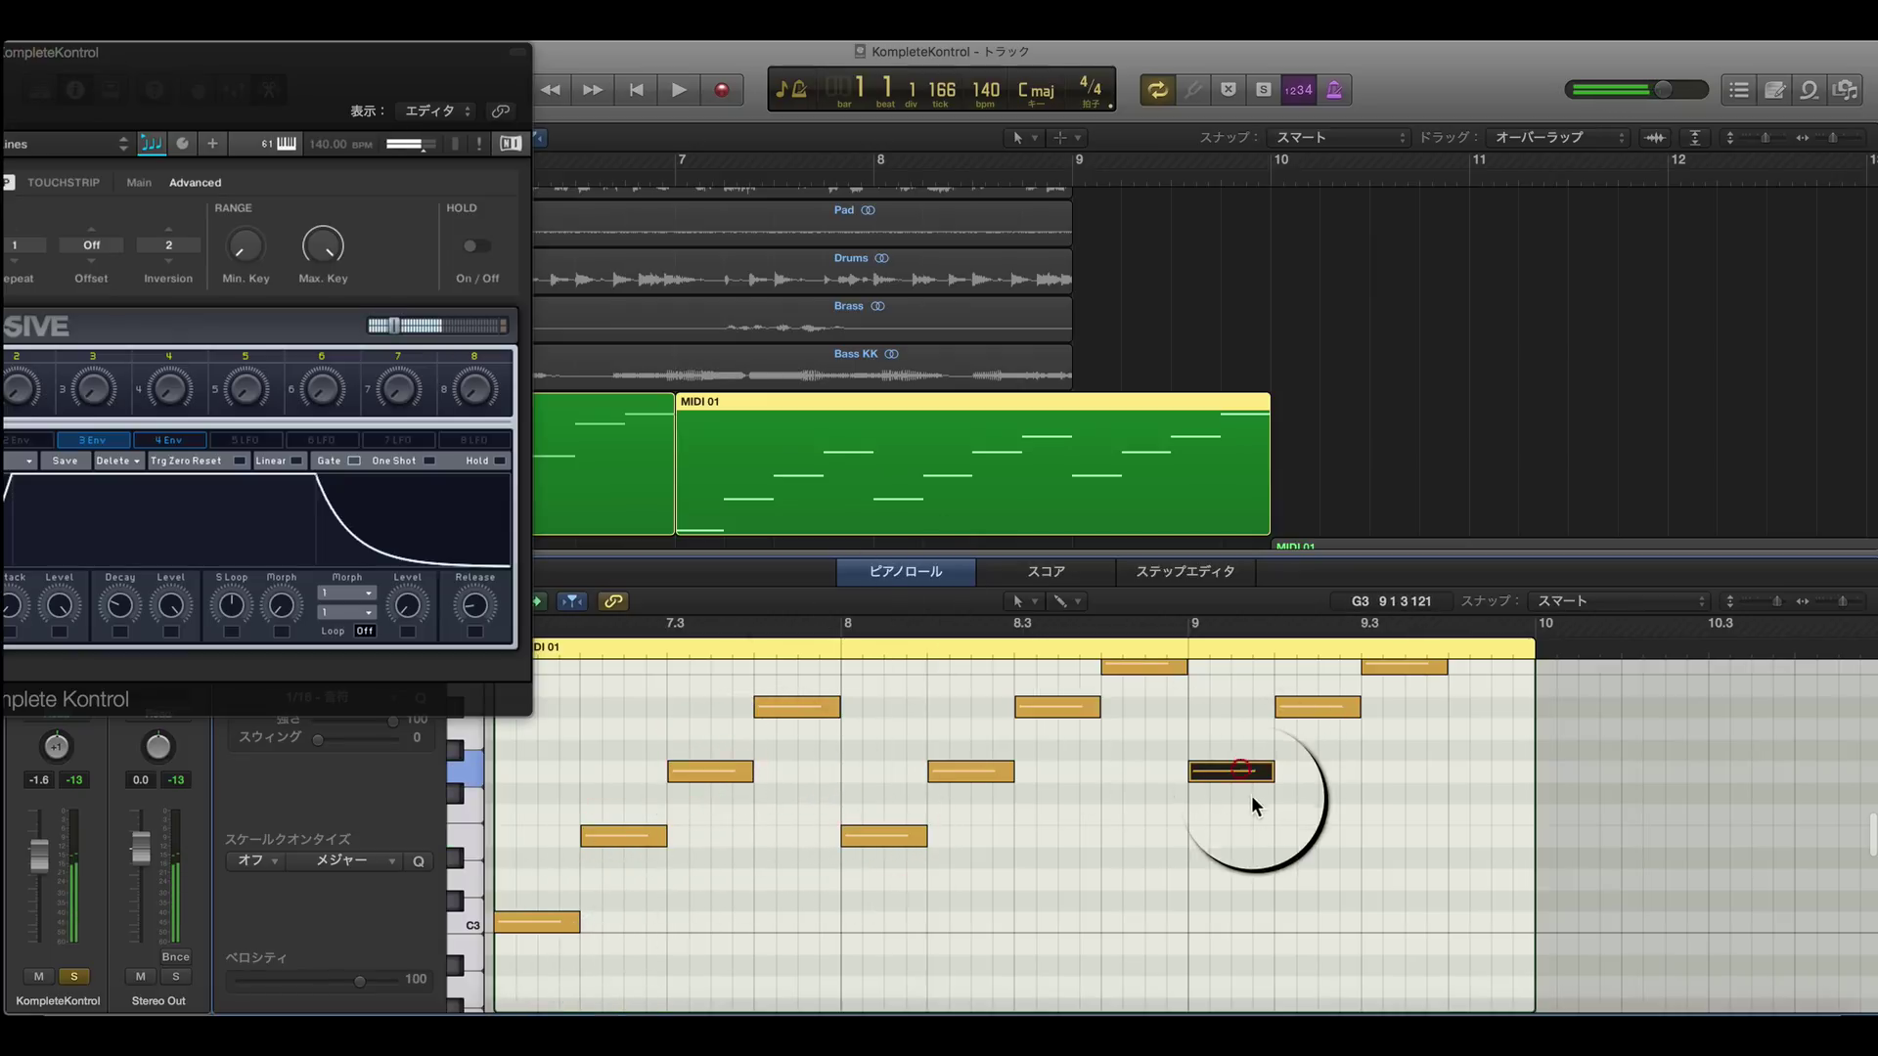
scroll(1250, 807, "up", 2)
scroll(1250, 807, "up", 2)
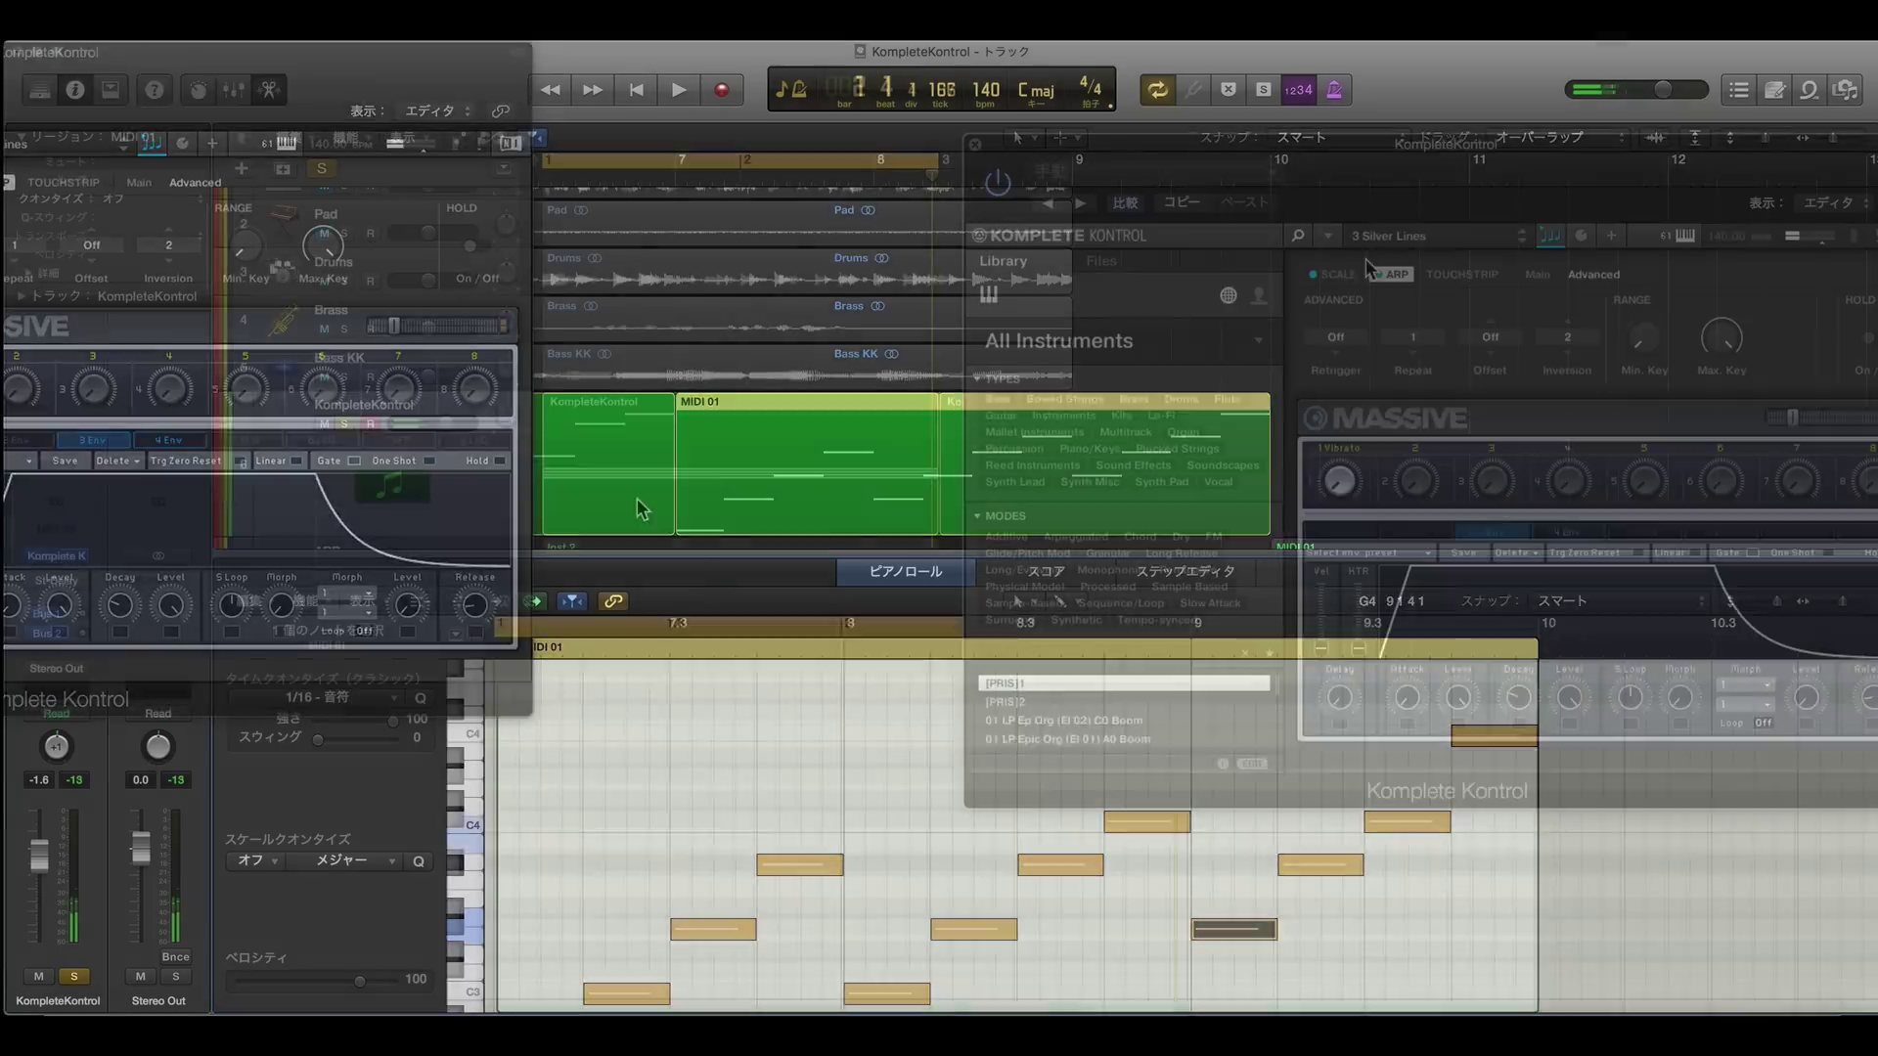
Set the arpeggiator's Octaves to 2 and its Rate to 1/32 in the main settings
left_click(1344, 274)
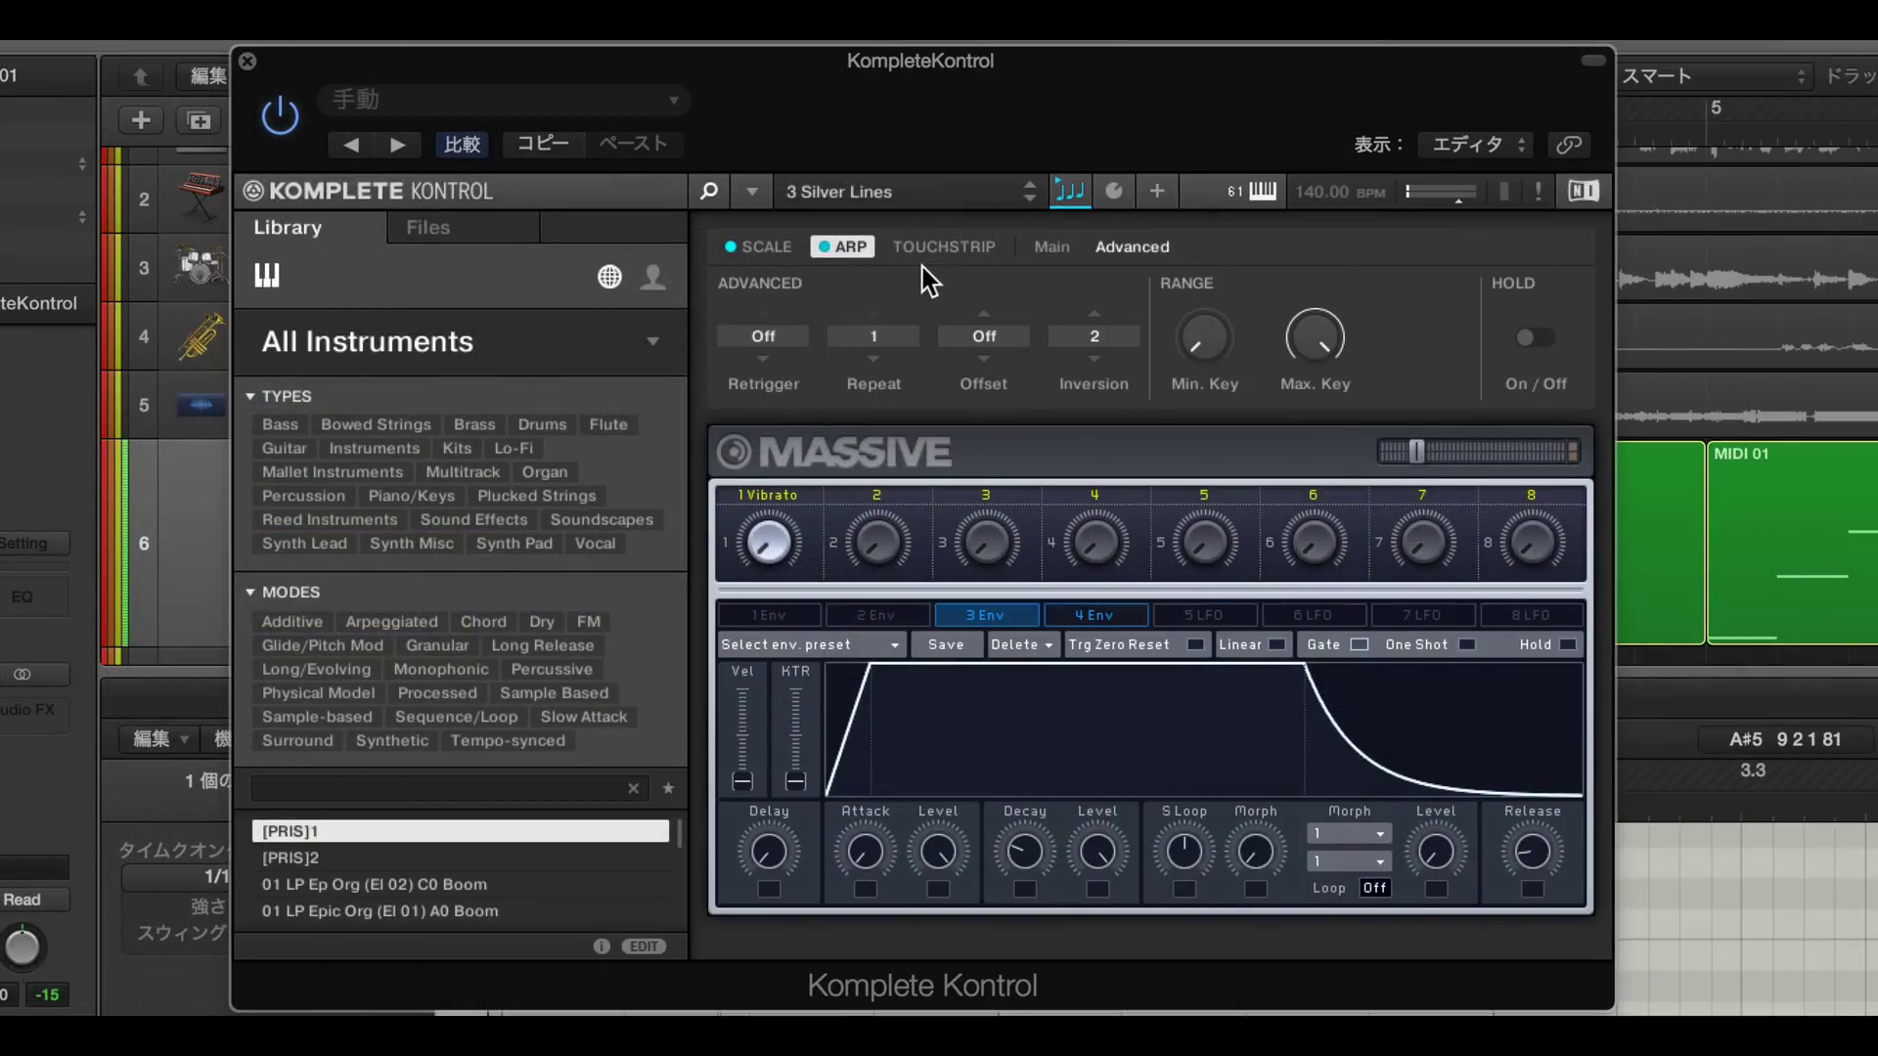
left_click(1036, 245)
left_click(1330, 334)
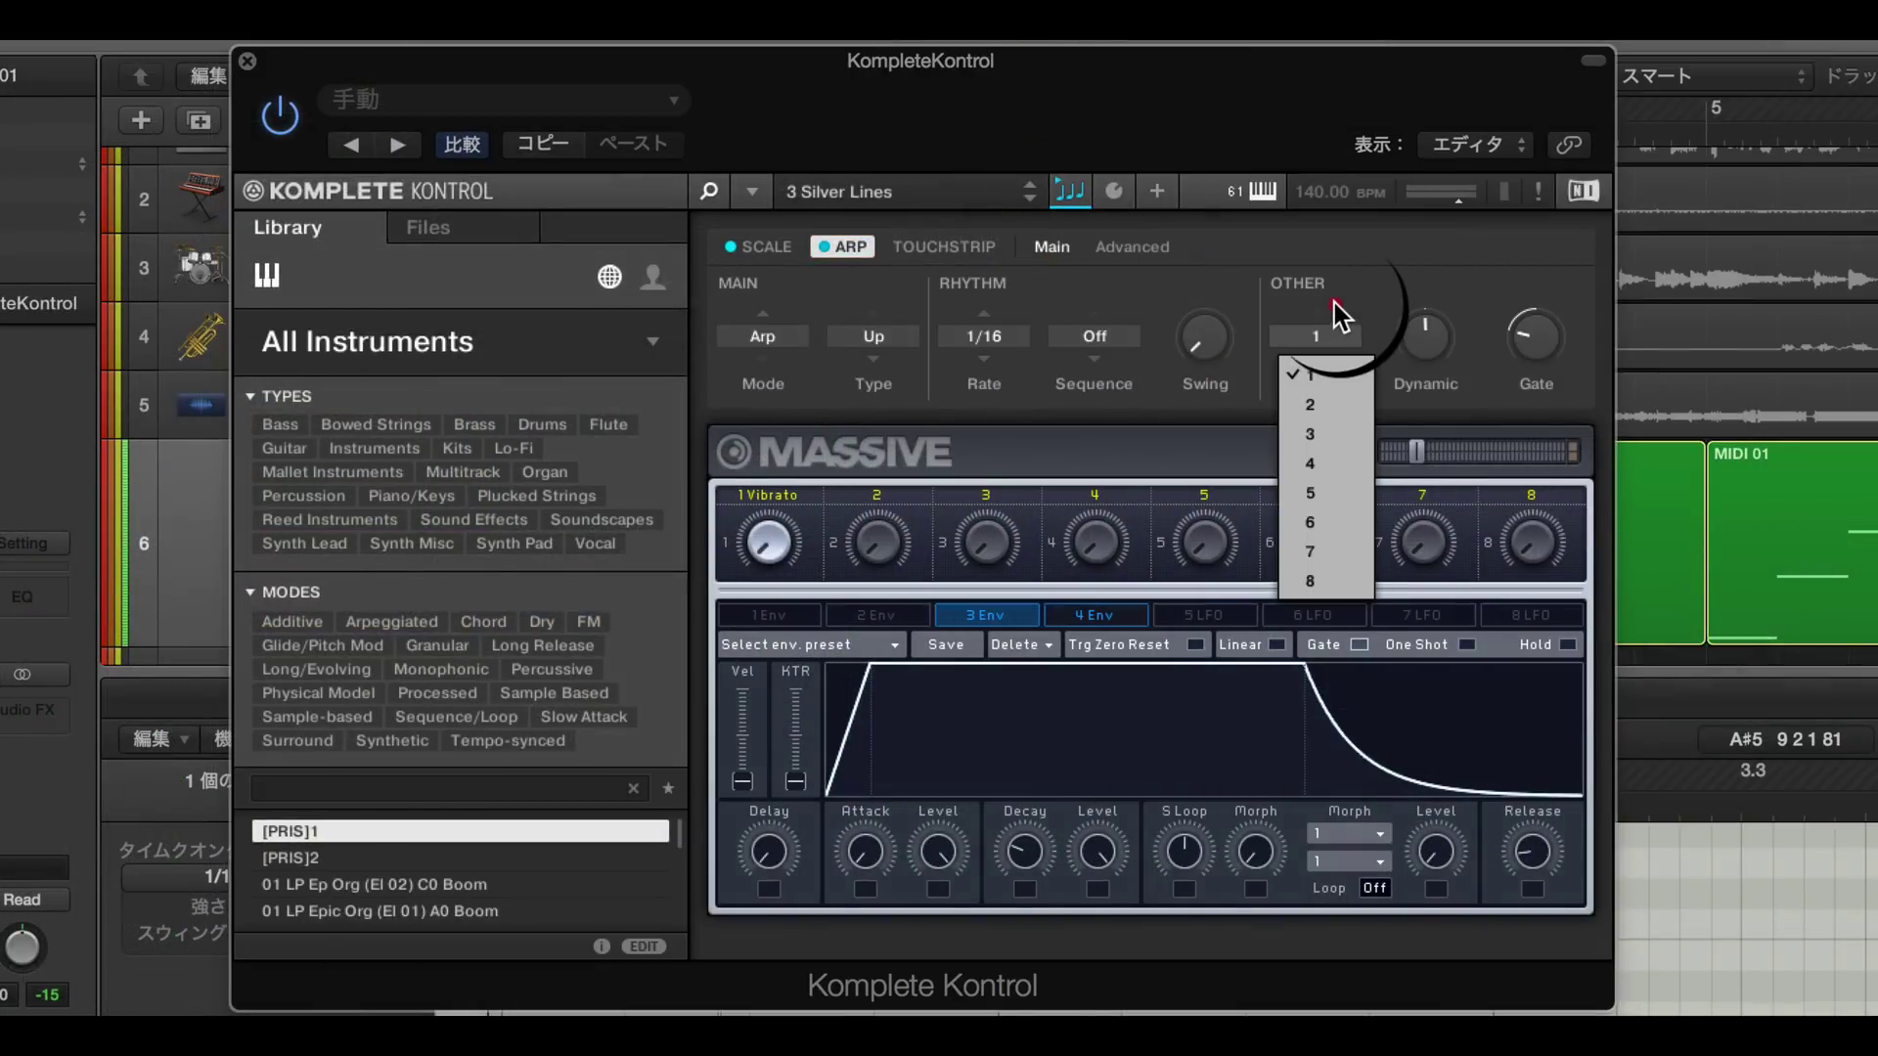
left_click(1315, 404)
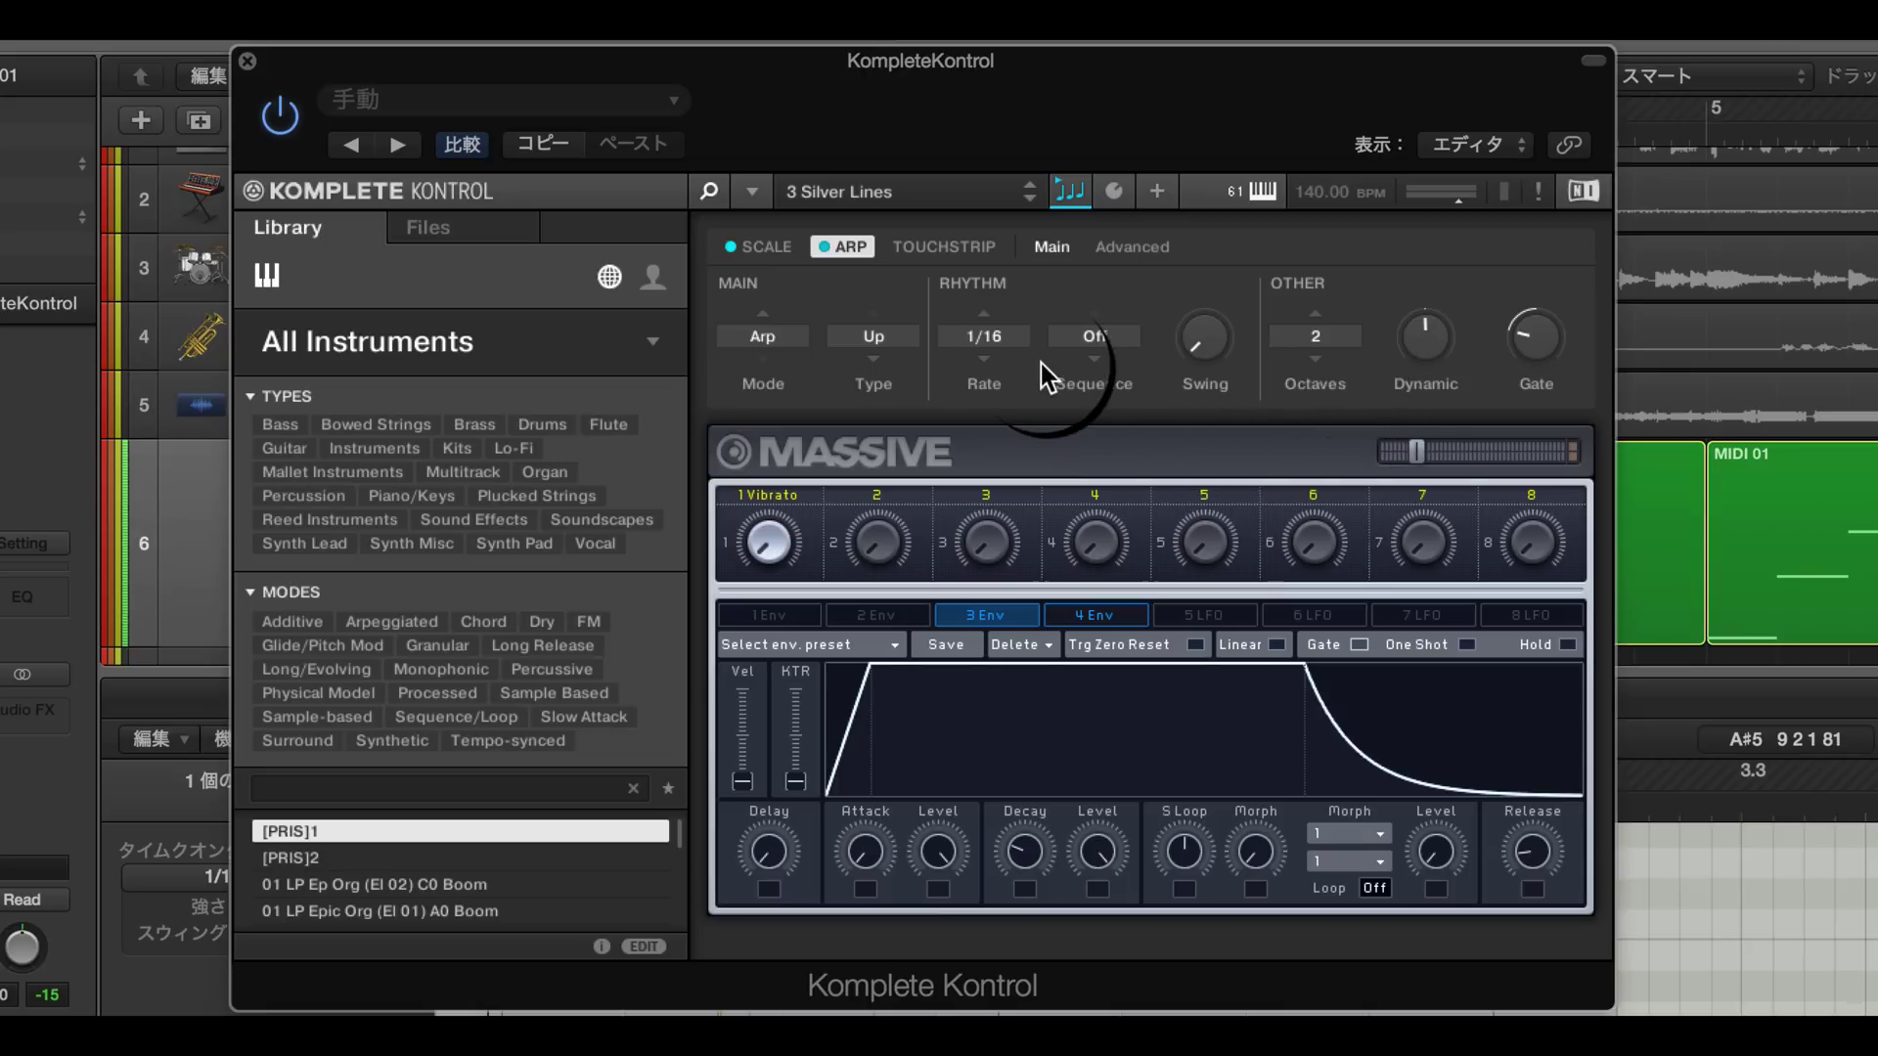
left_click(986, 338)
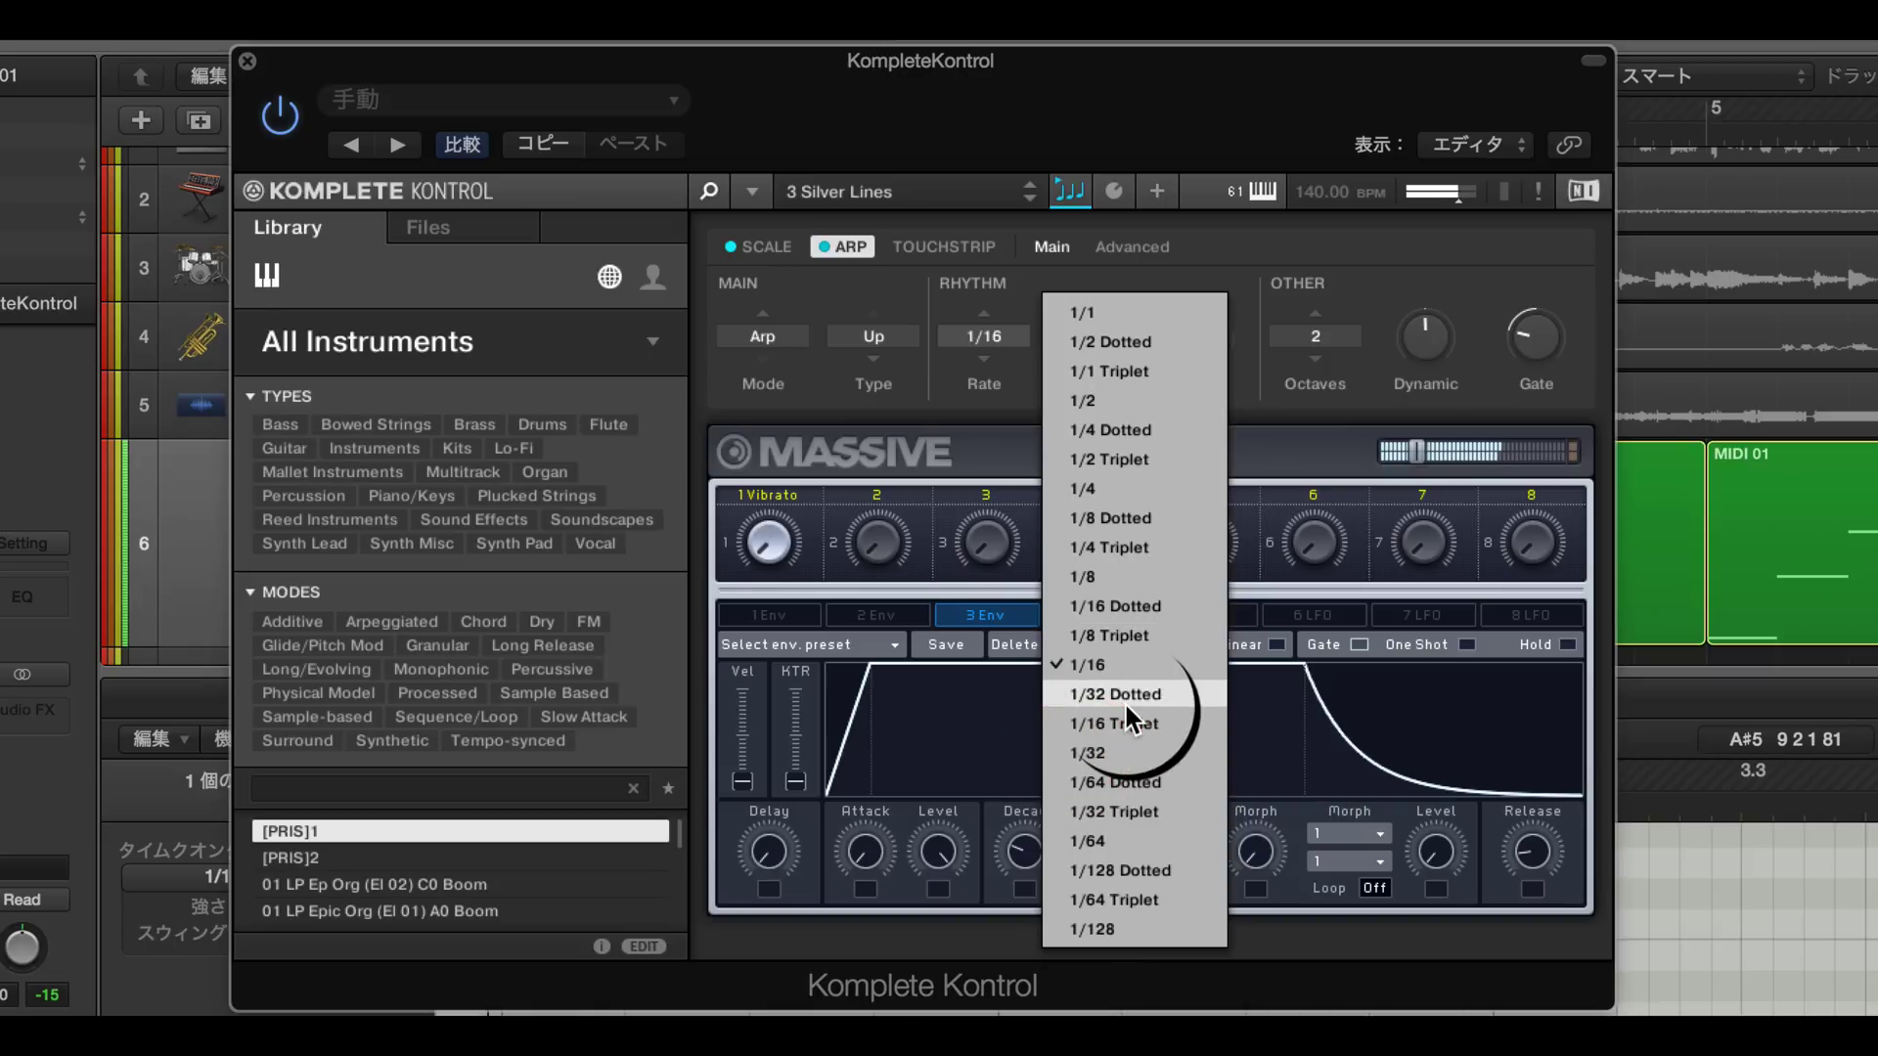
left_click(1105, 752)
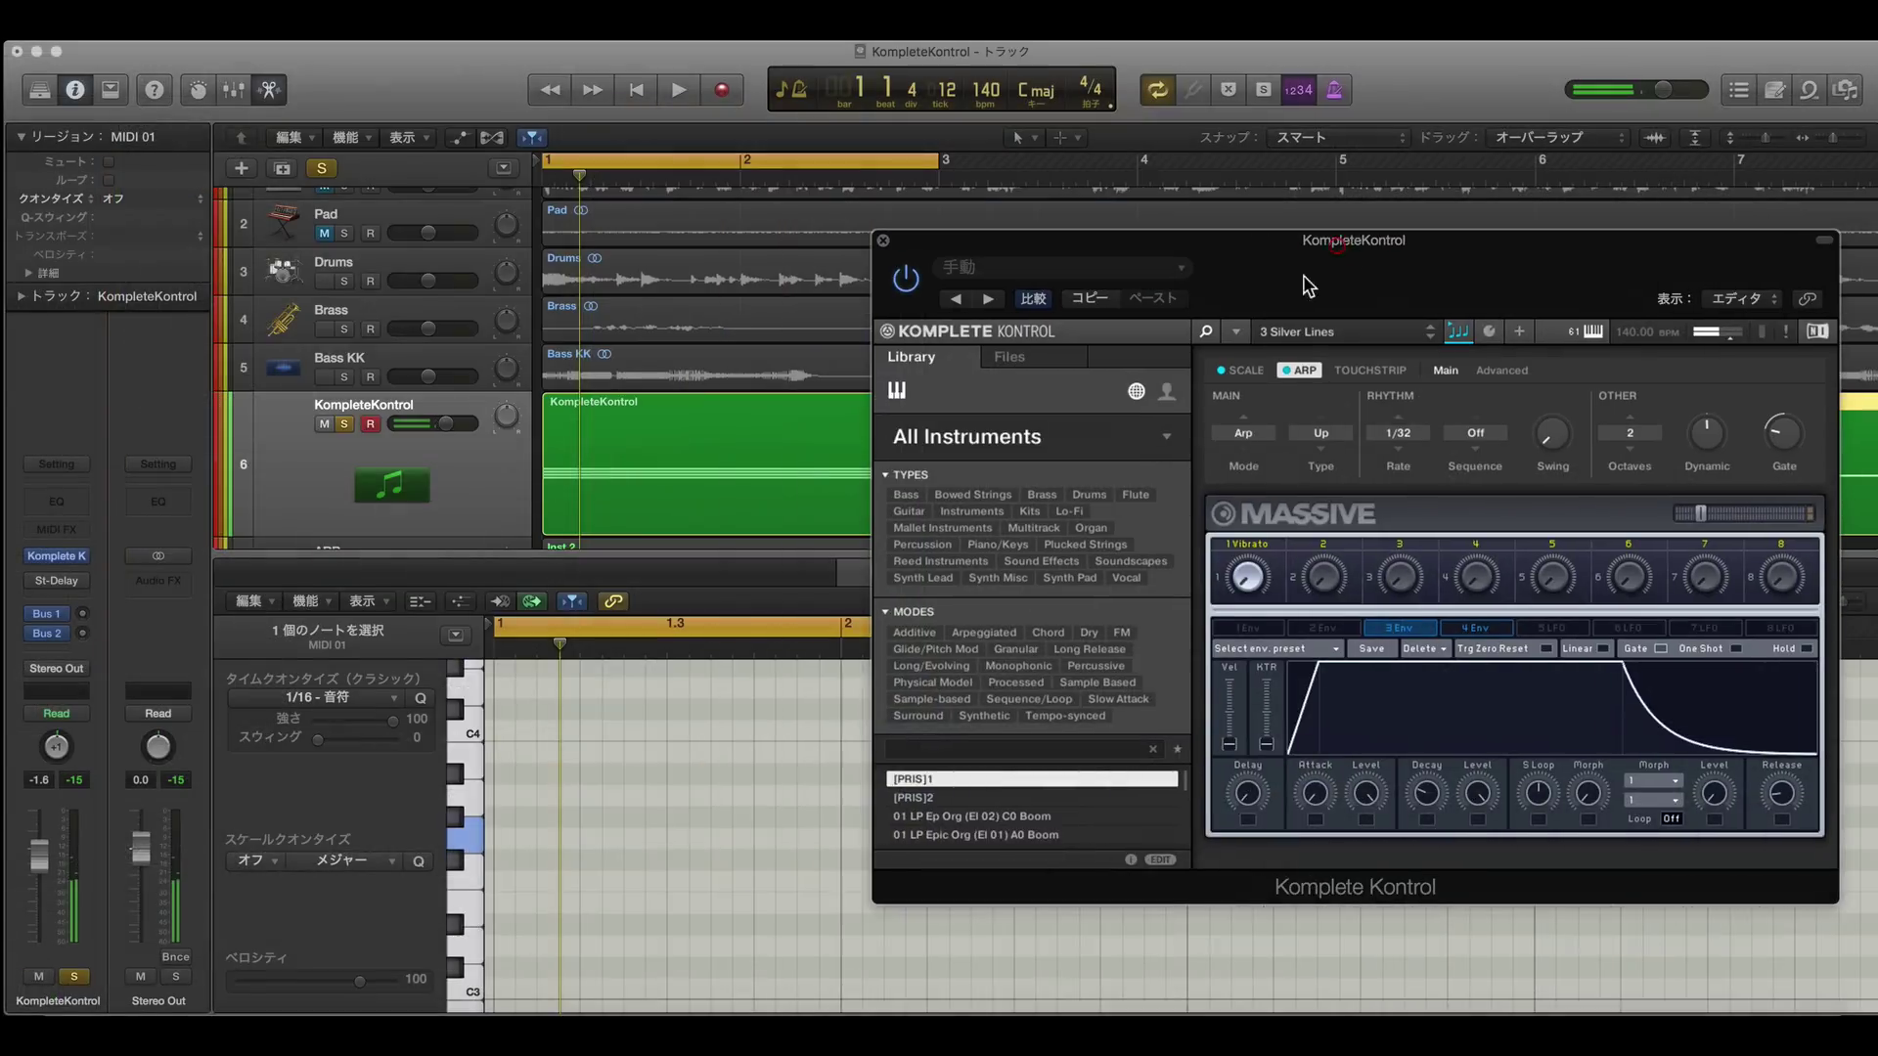
Select the KompleteKontrol region at bar 1 to display its notes, and show the arpeggiator's Advanced settings
left_click(753, 457)
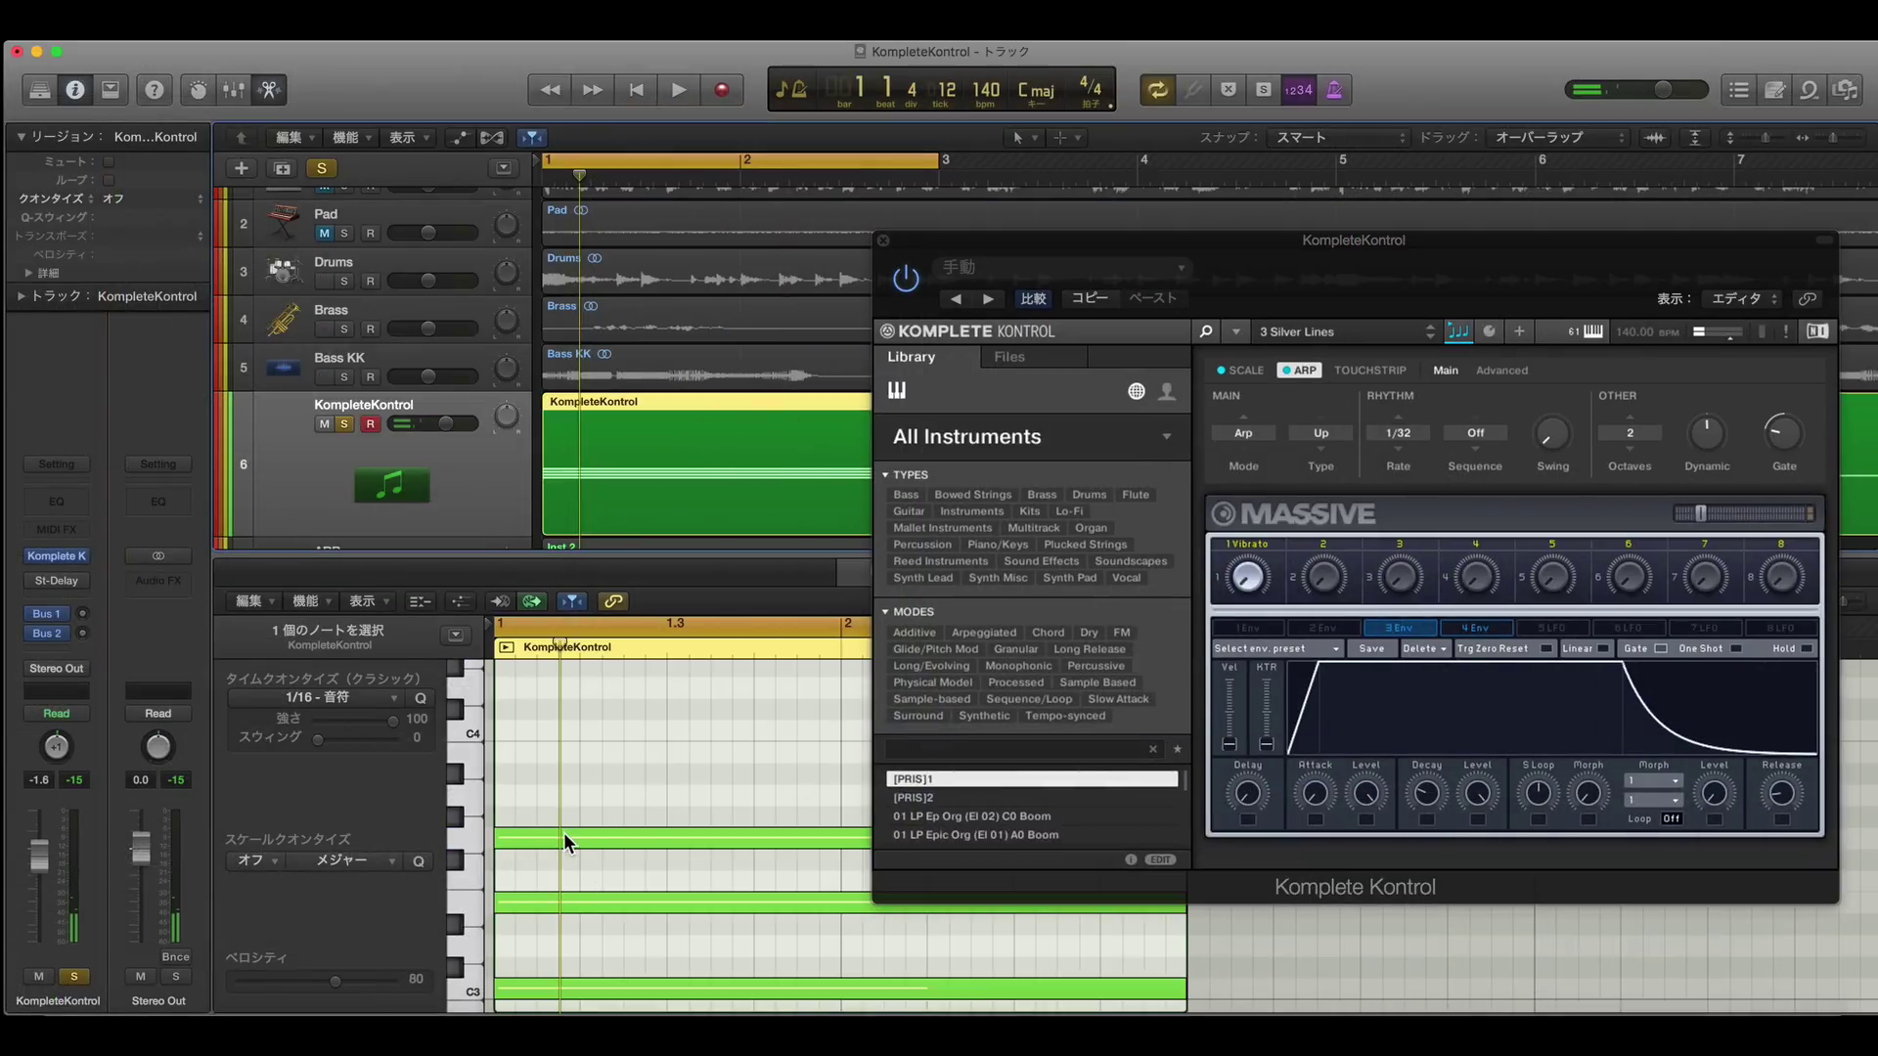
scroll(563, 831, "down", 4)
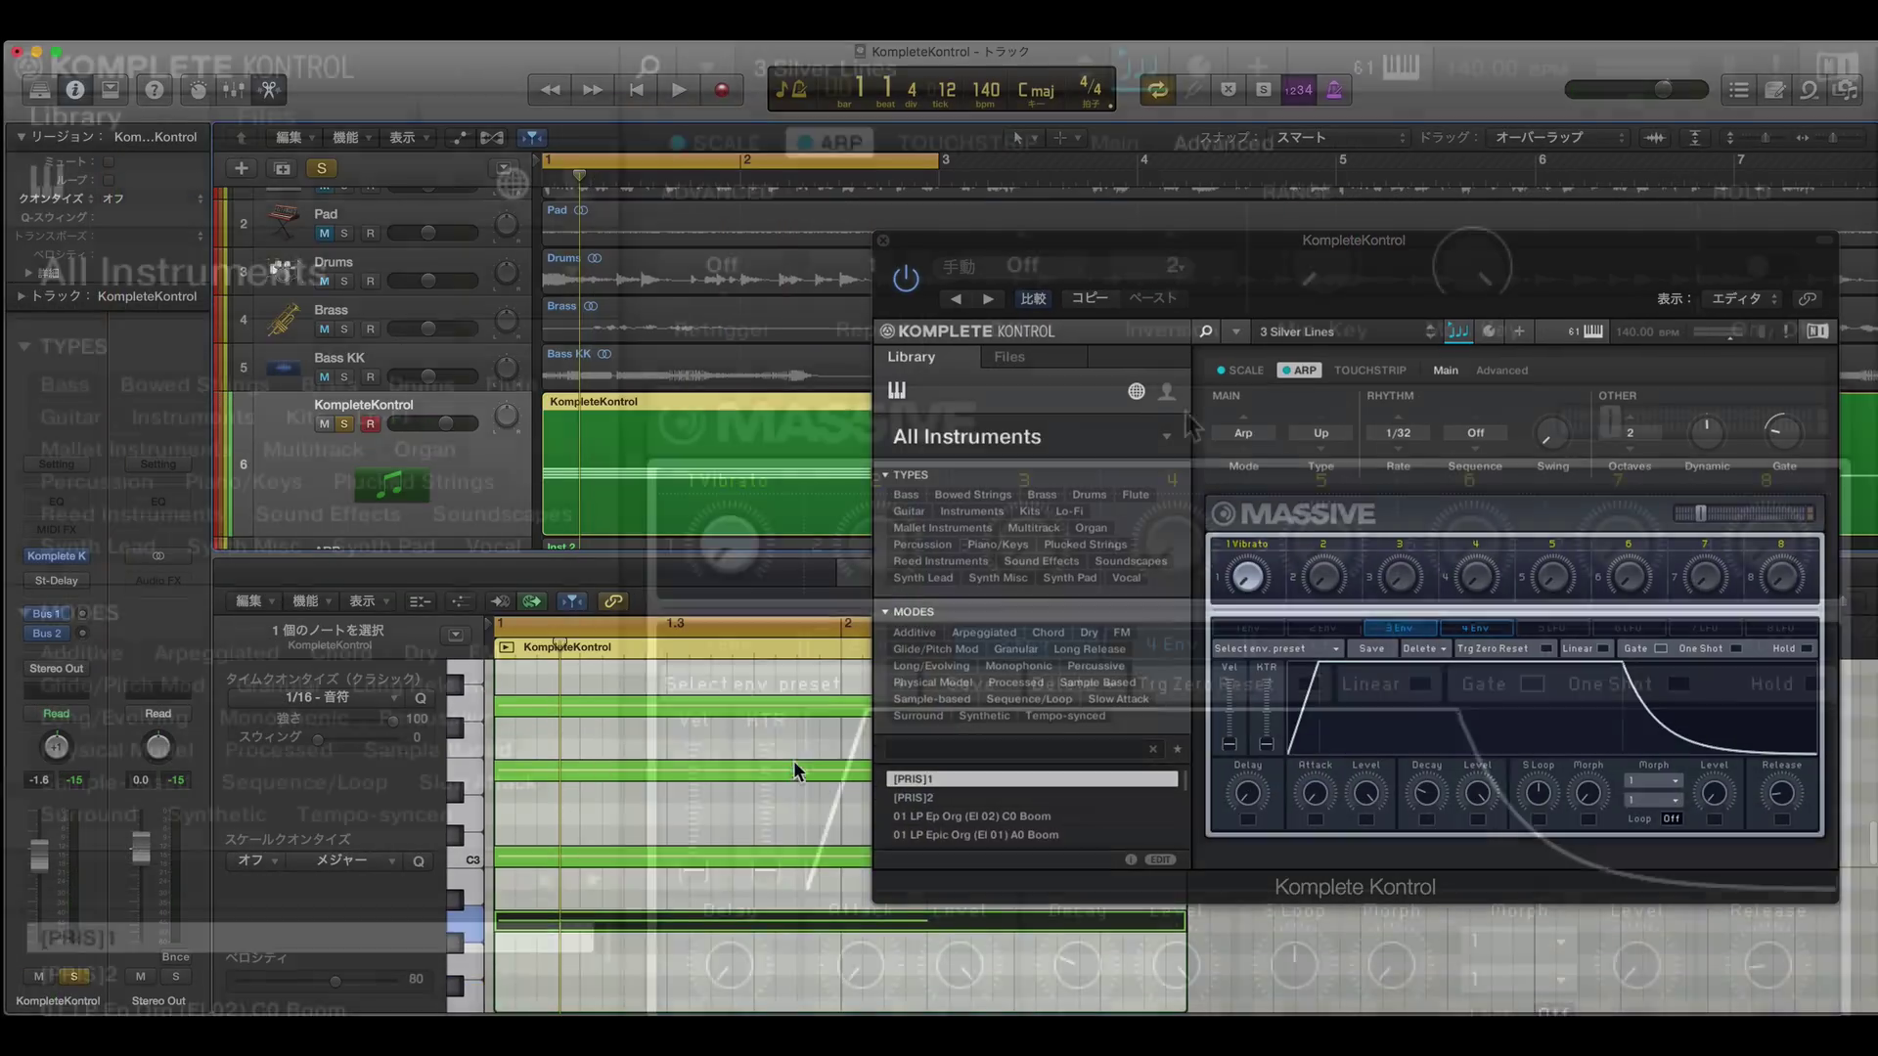
left_click(1486, 373)
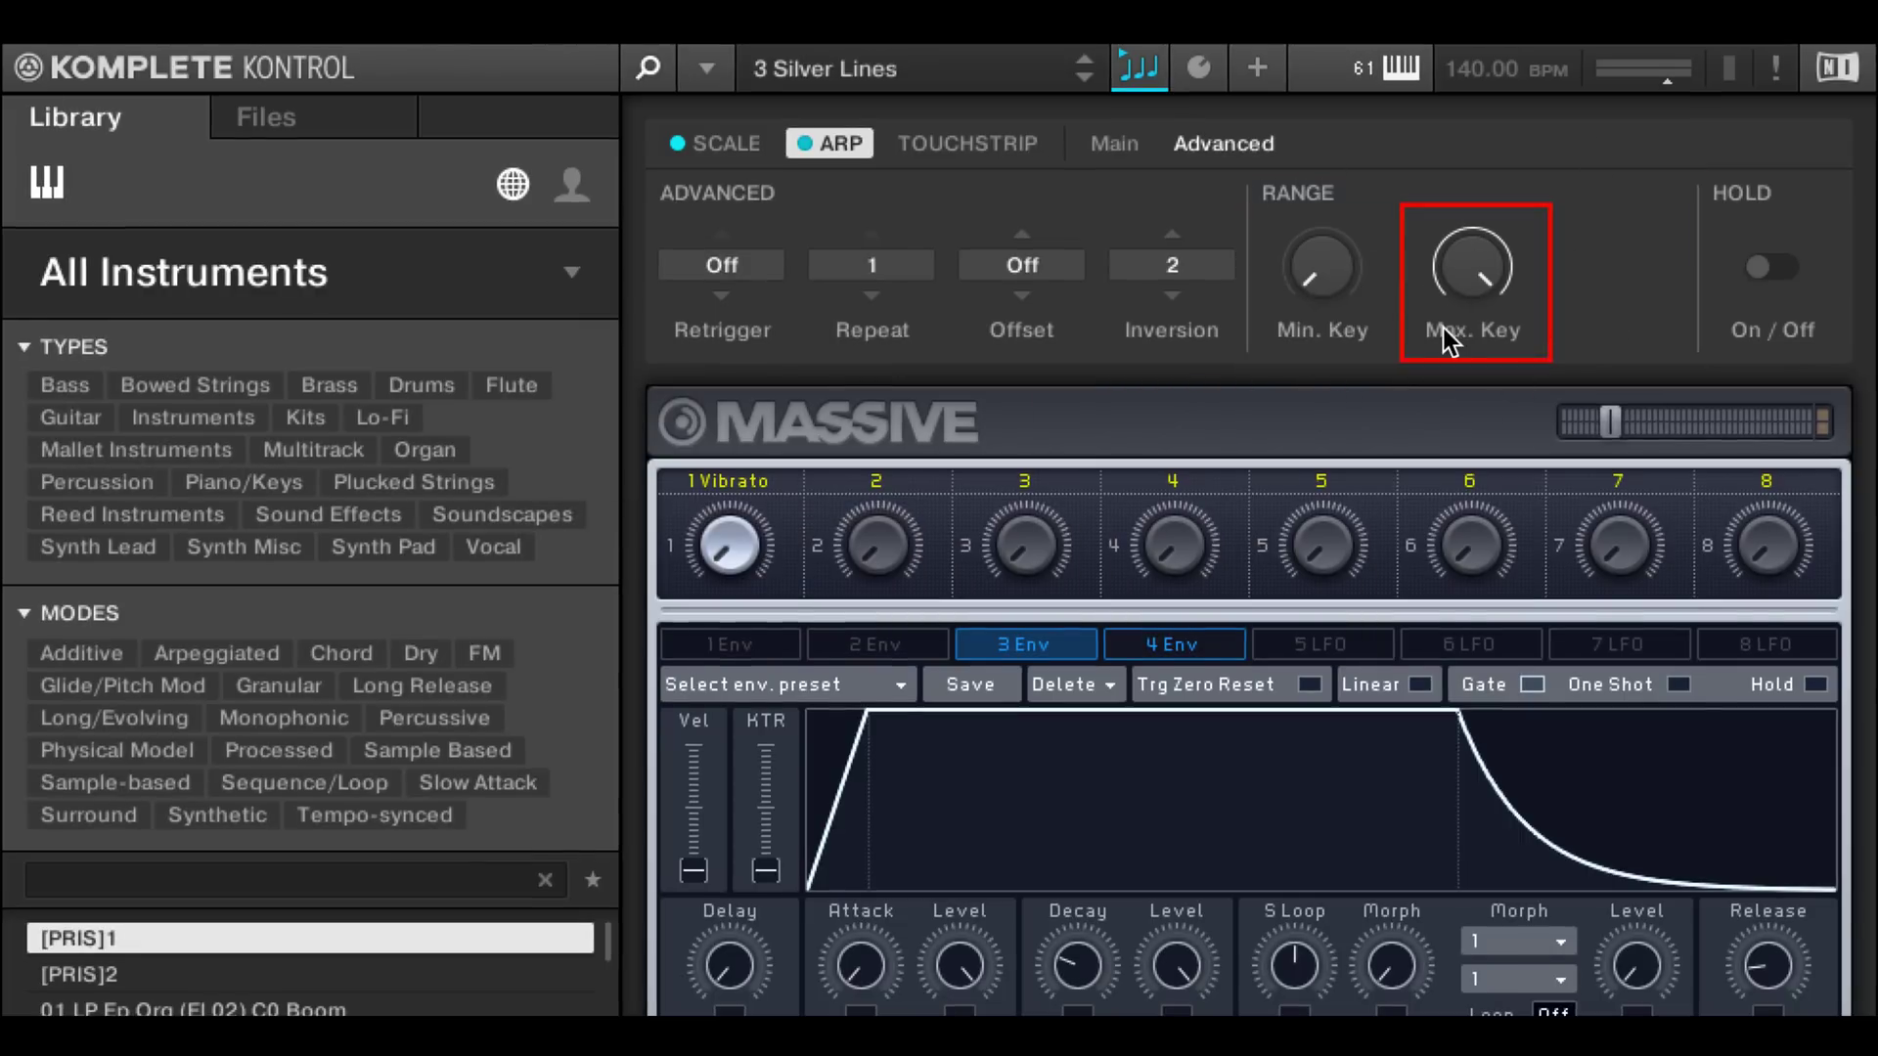
Raise the arpeggiator's Min. Key and audition one key below C1 and one above it in the piano roll
mouse_move(1323, 279)
scroll(698, 763, "down", 10)
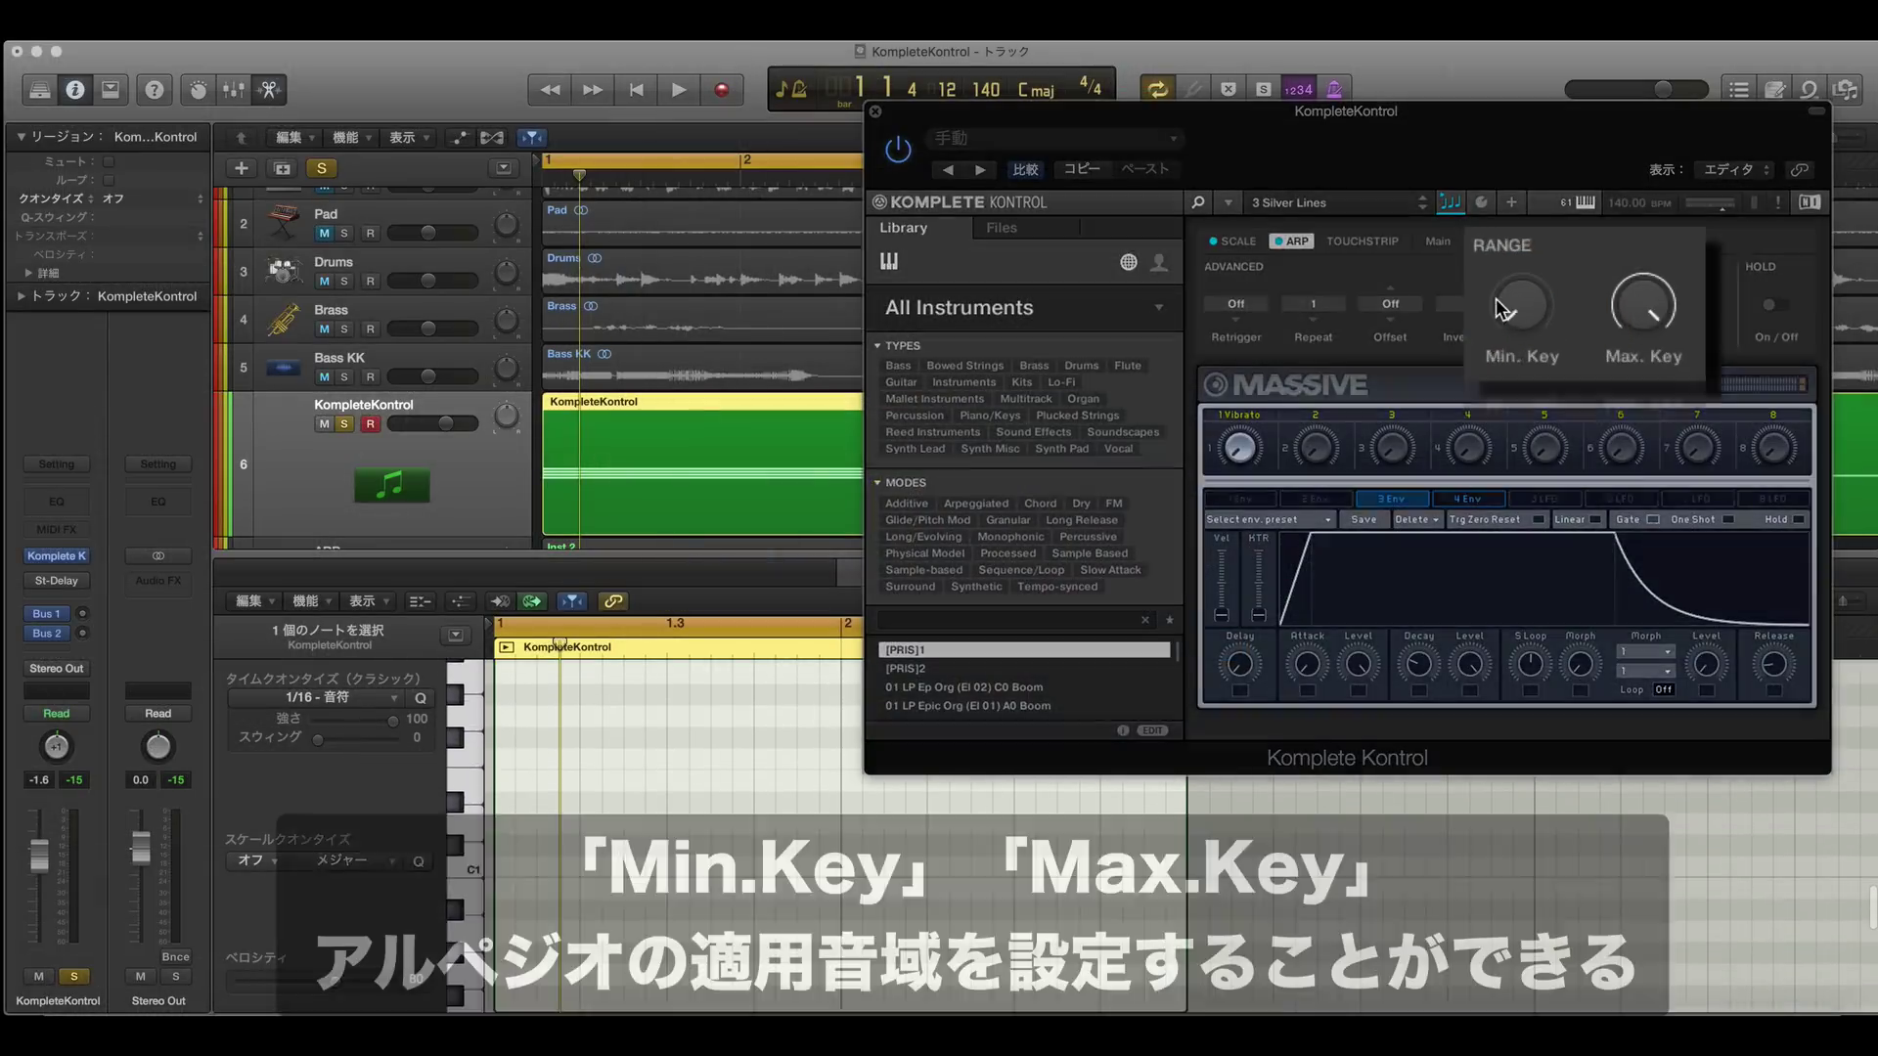
left_click_drag(1543, 303, 1543, 295)
left_click_drag(1452, 577, 1451, 538)
left_click_drag(1484, 323, 1483, 325)
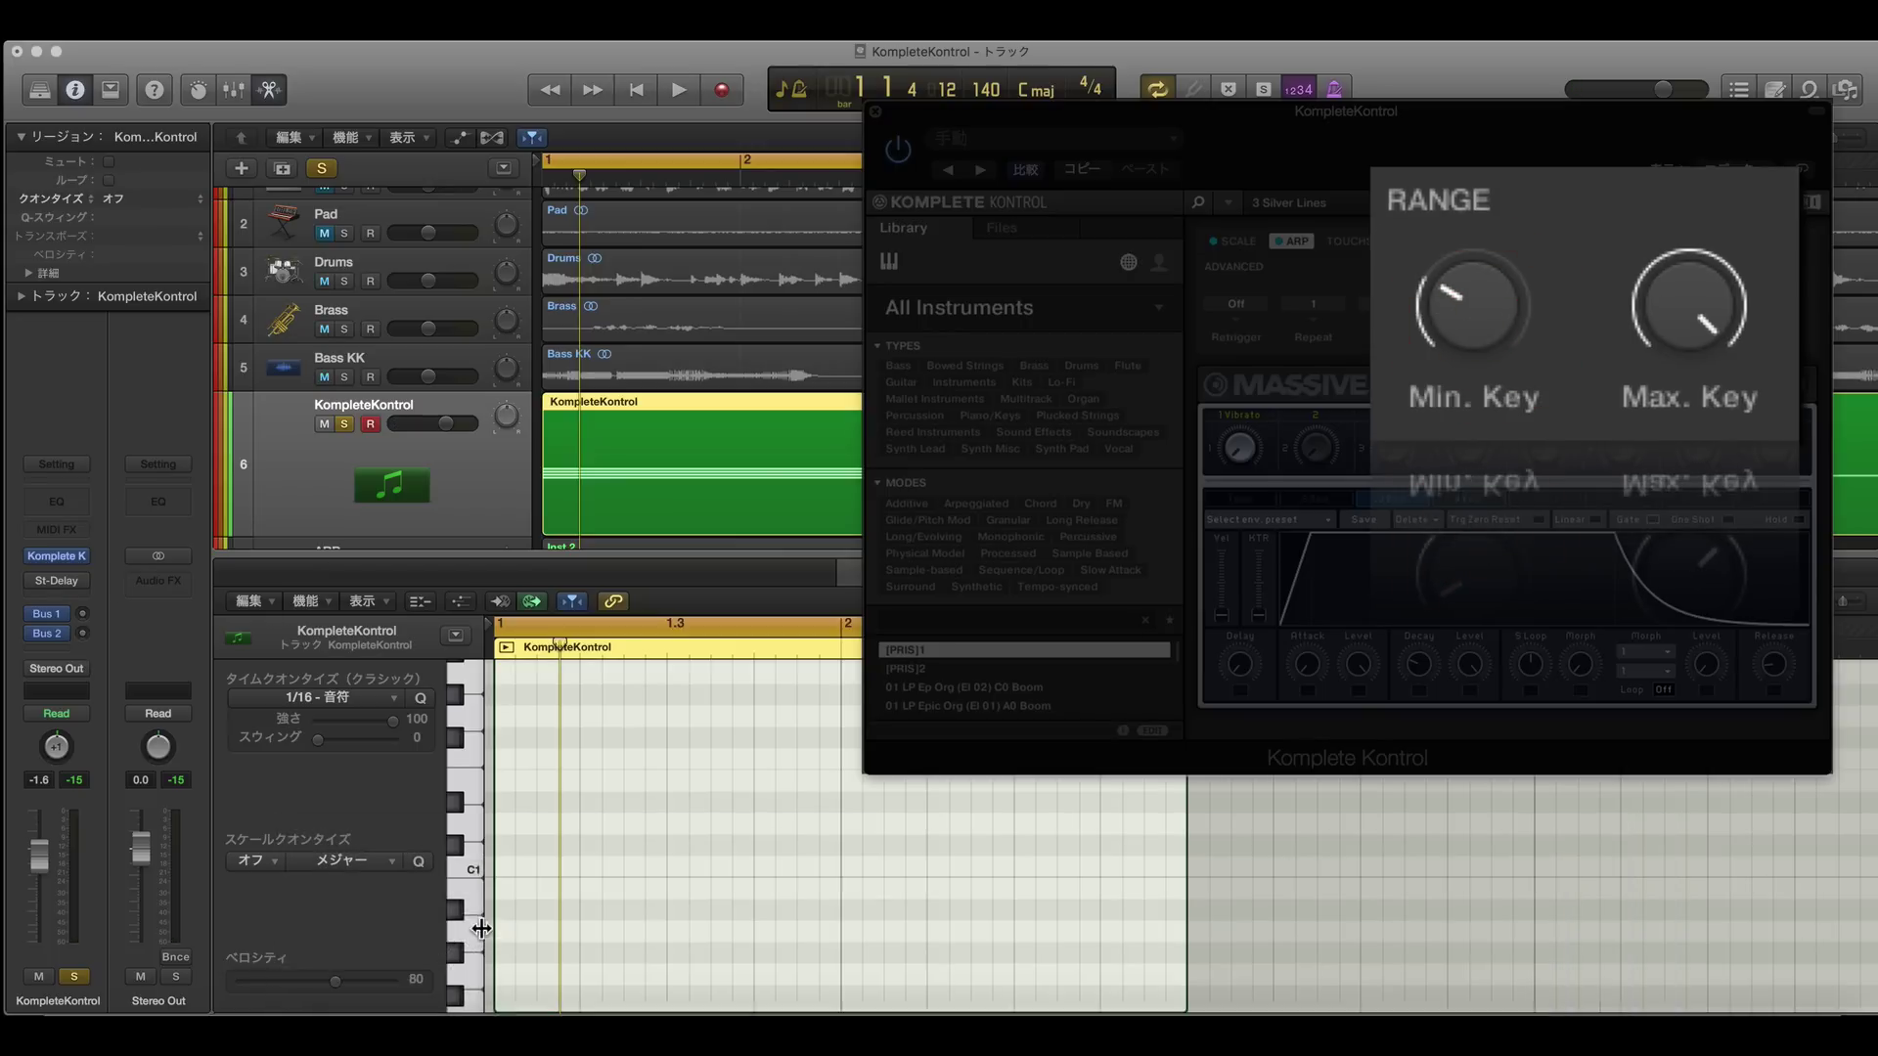
left_click(460, 971)
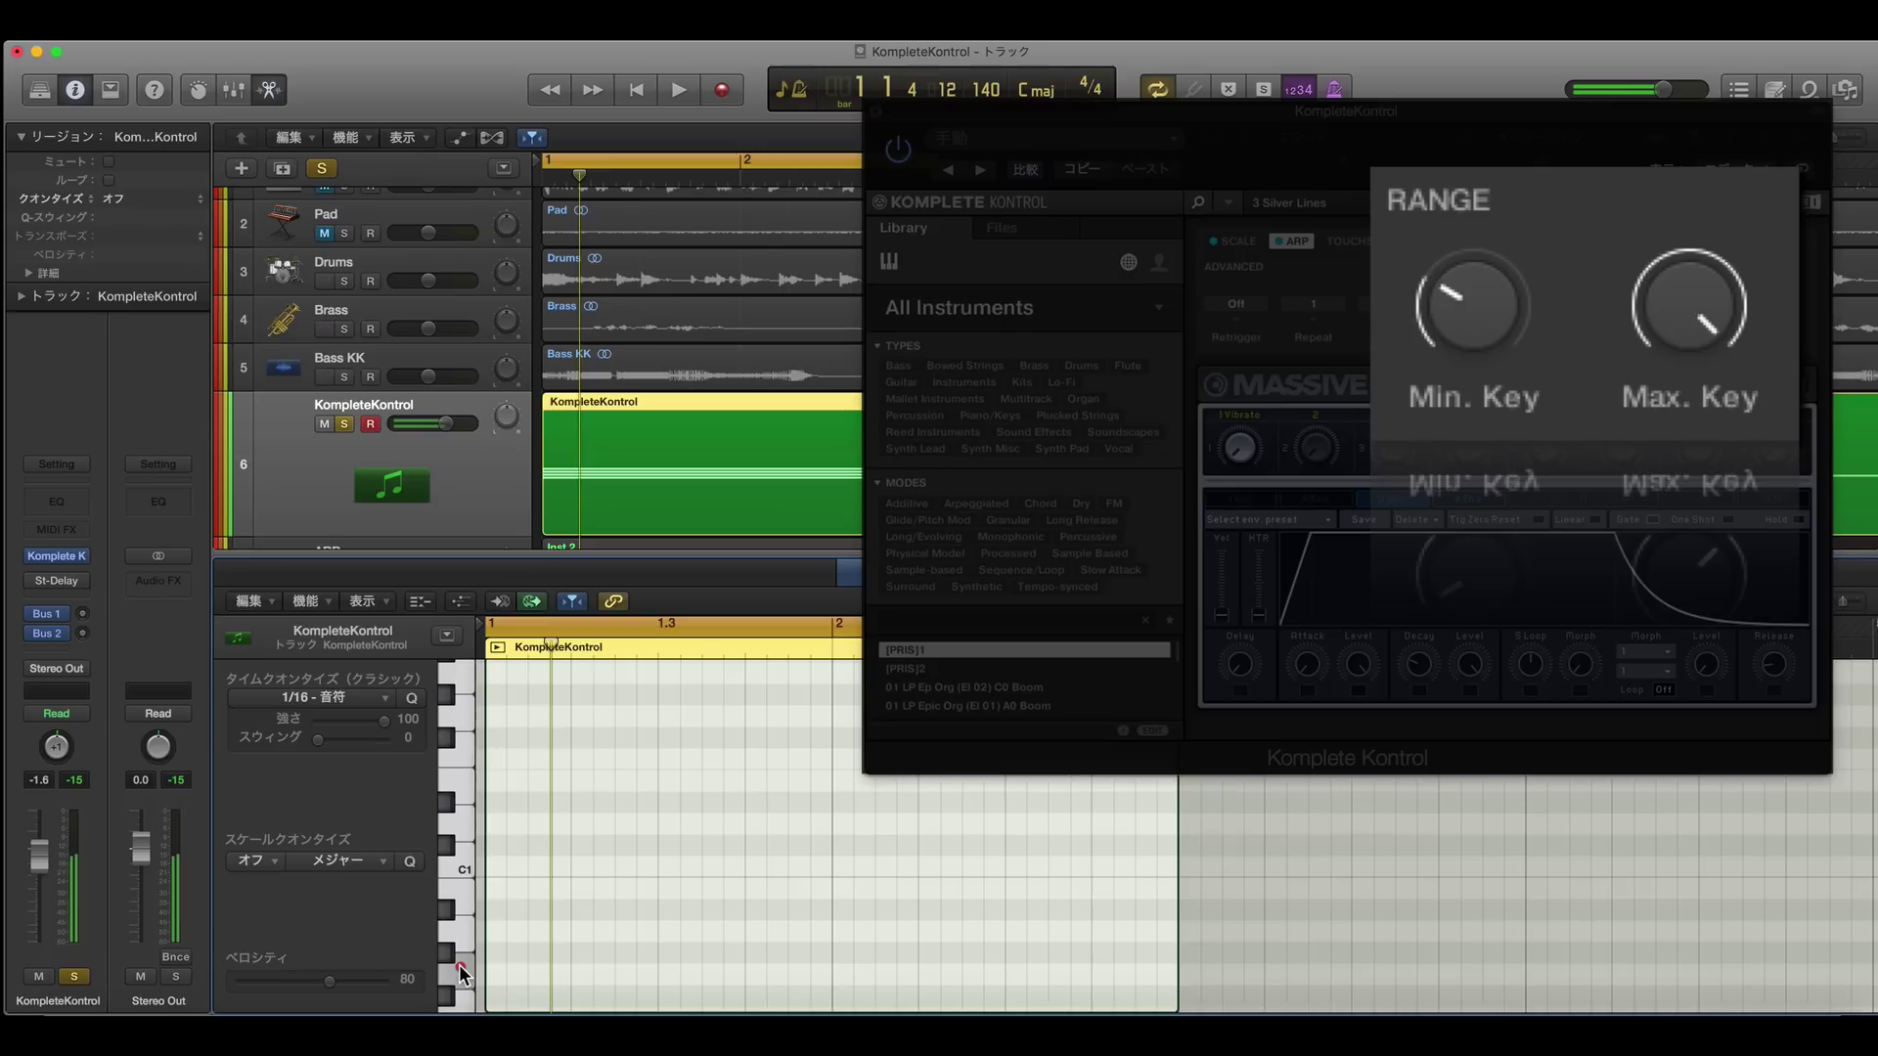
left_click(462, 802)
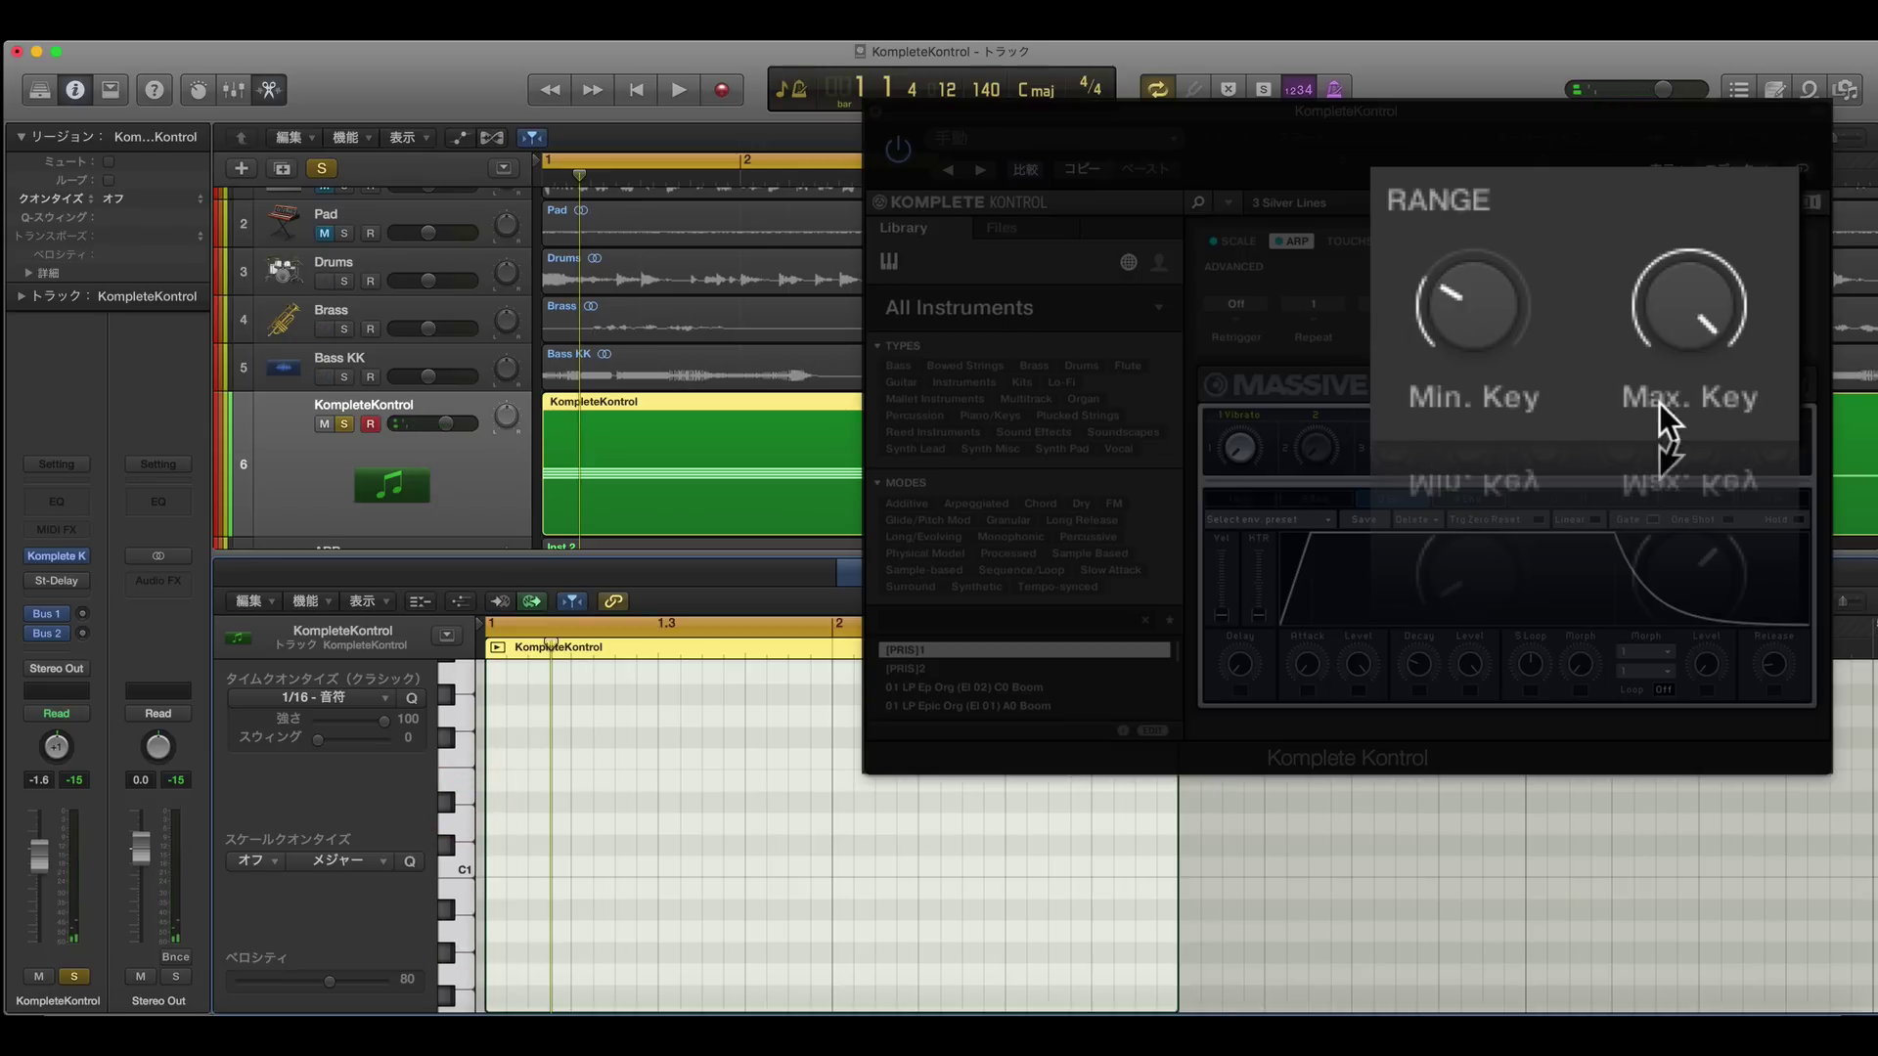
Lower the arpeggiator's Max. Key to limit the upper end of its range
mouse_move(1725, 337)
scroll(490, 813, "up", 10)
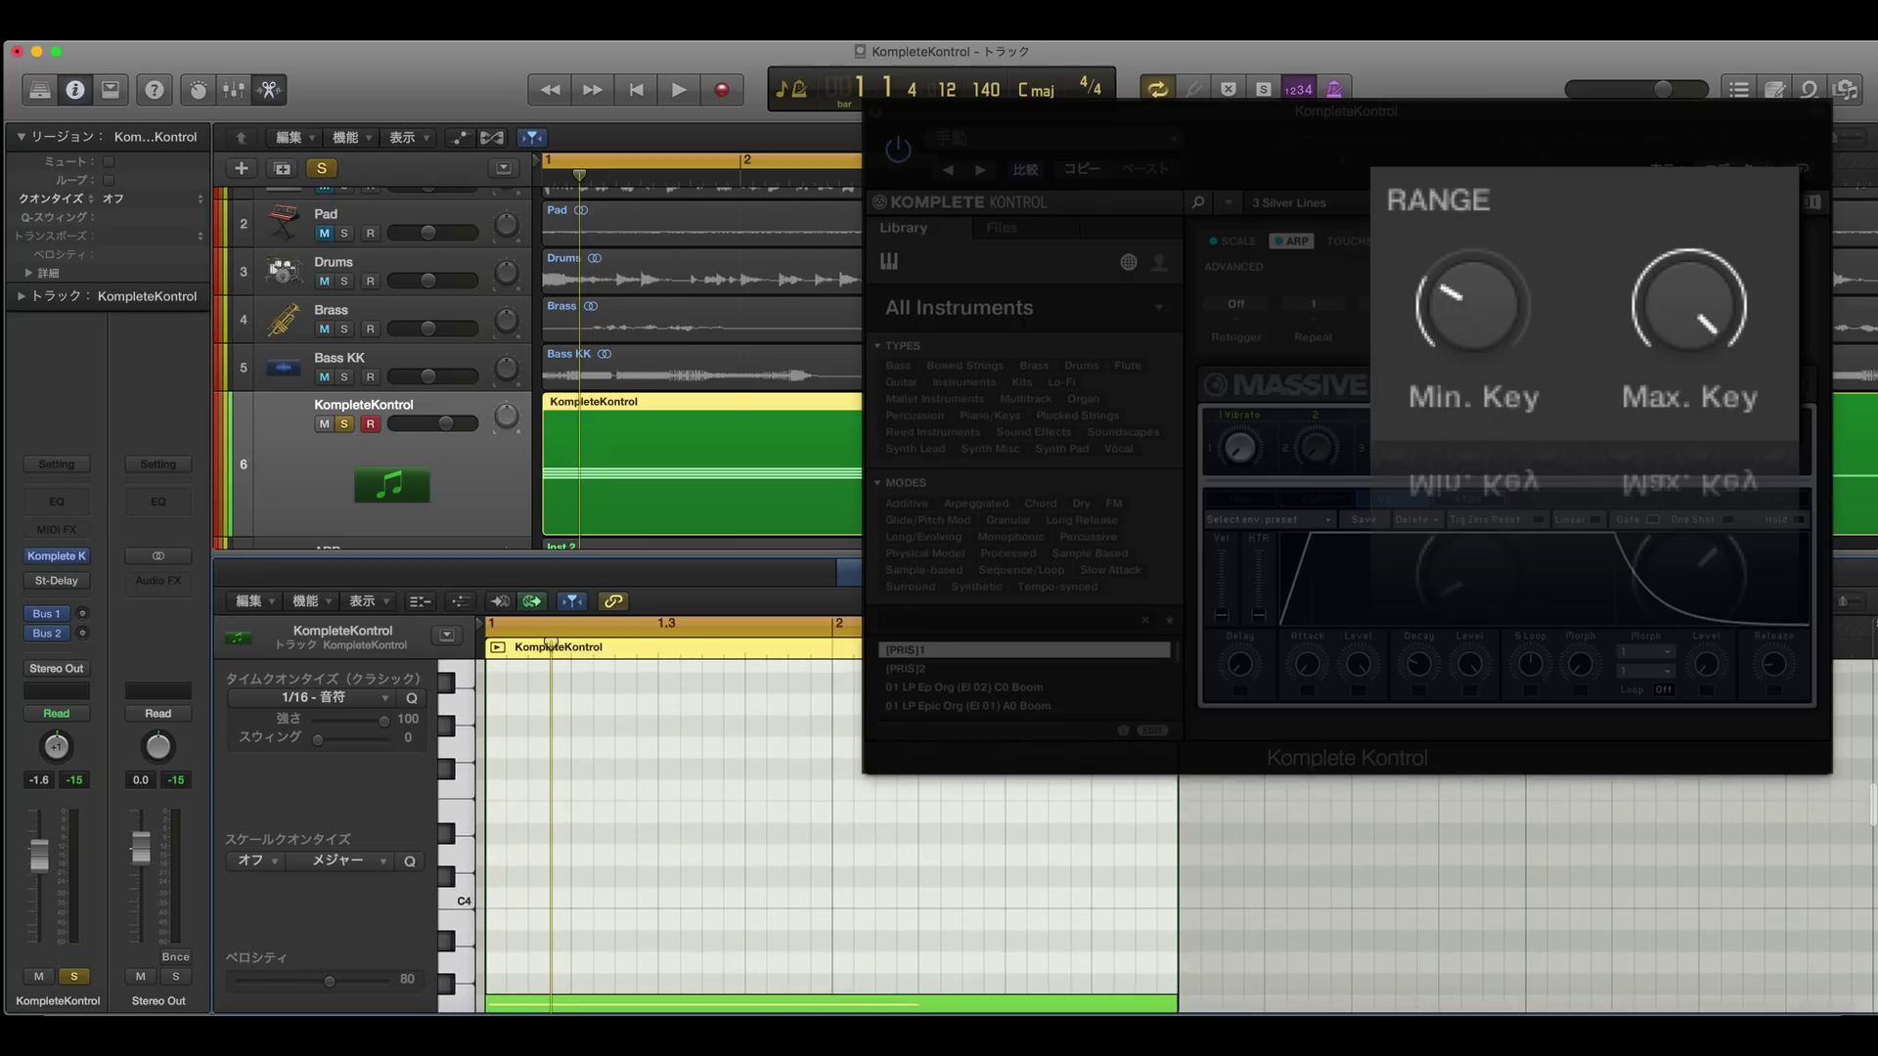
mouse_move(1676, 310)
left_mouse_down()
mouse_move(1676, 352)
mouse_move(1671, 305)
left_mouse_up()
Draw four descending notes around C6 in bars 1 and 2 of the KompleteKontrol region
scroll(548, 782, "up", 3)
left_click(593, 714)
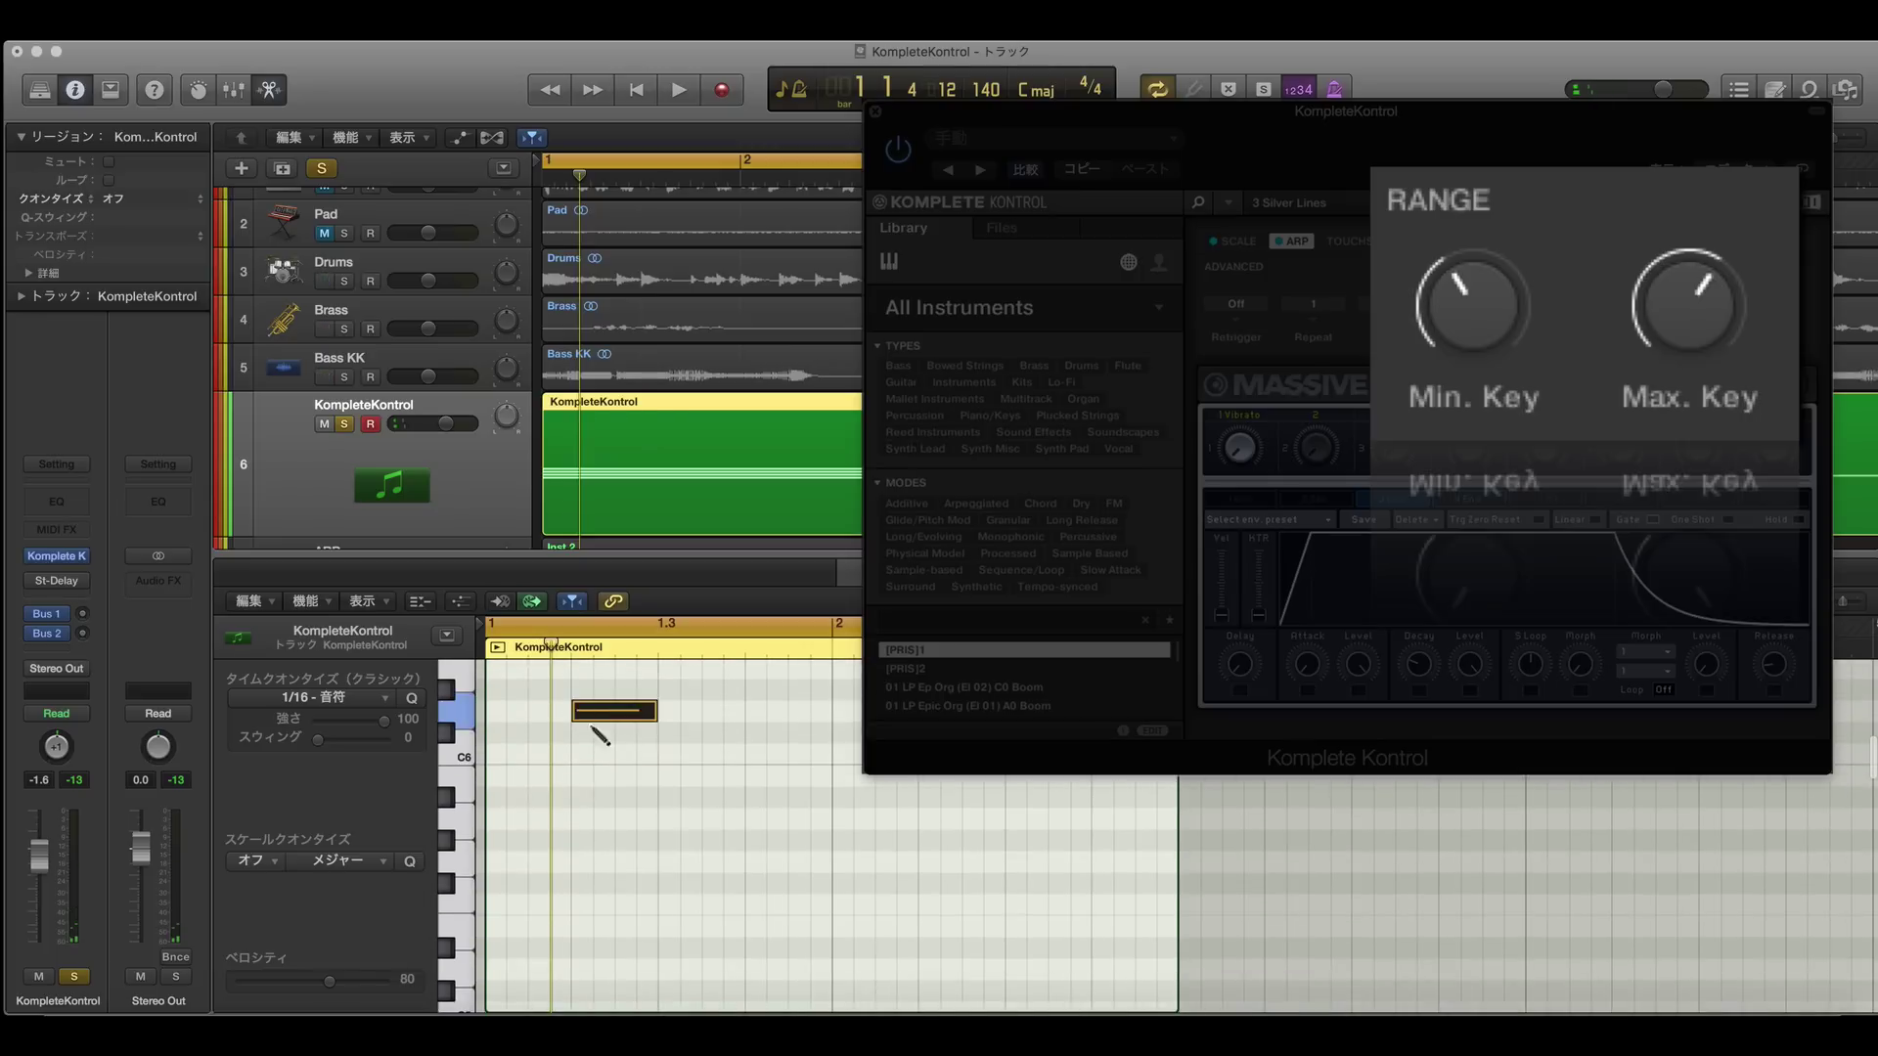
left_click(646, 733)
left_click(843, 776)
left_click(1012, 797)
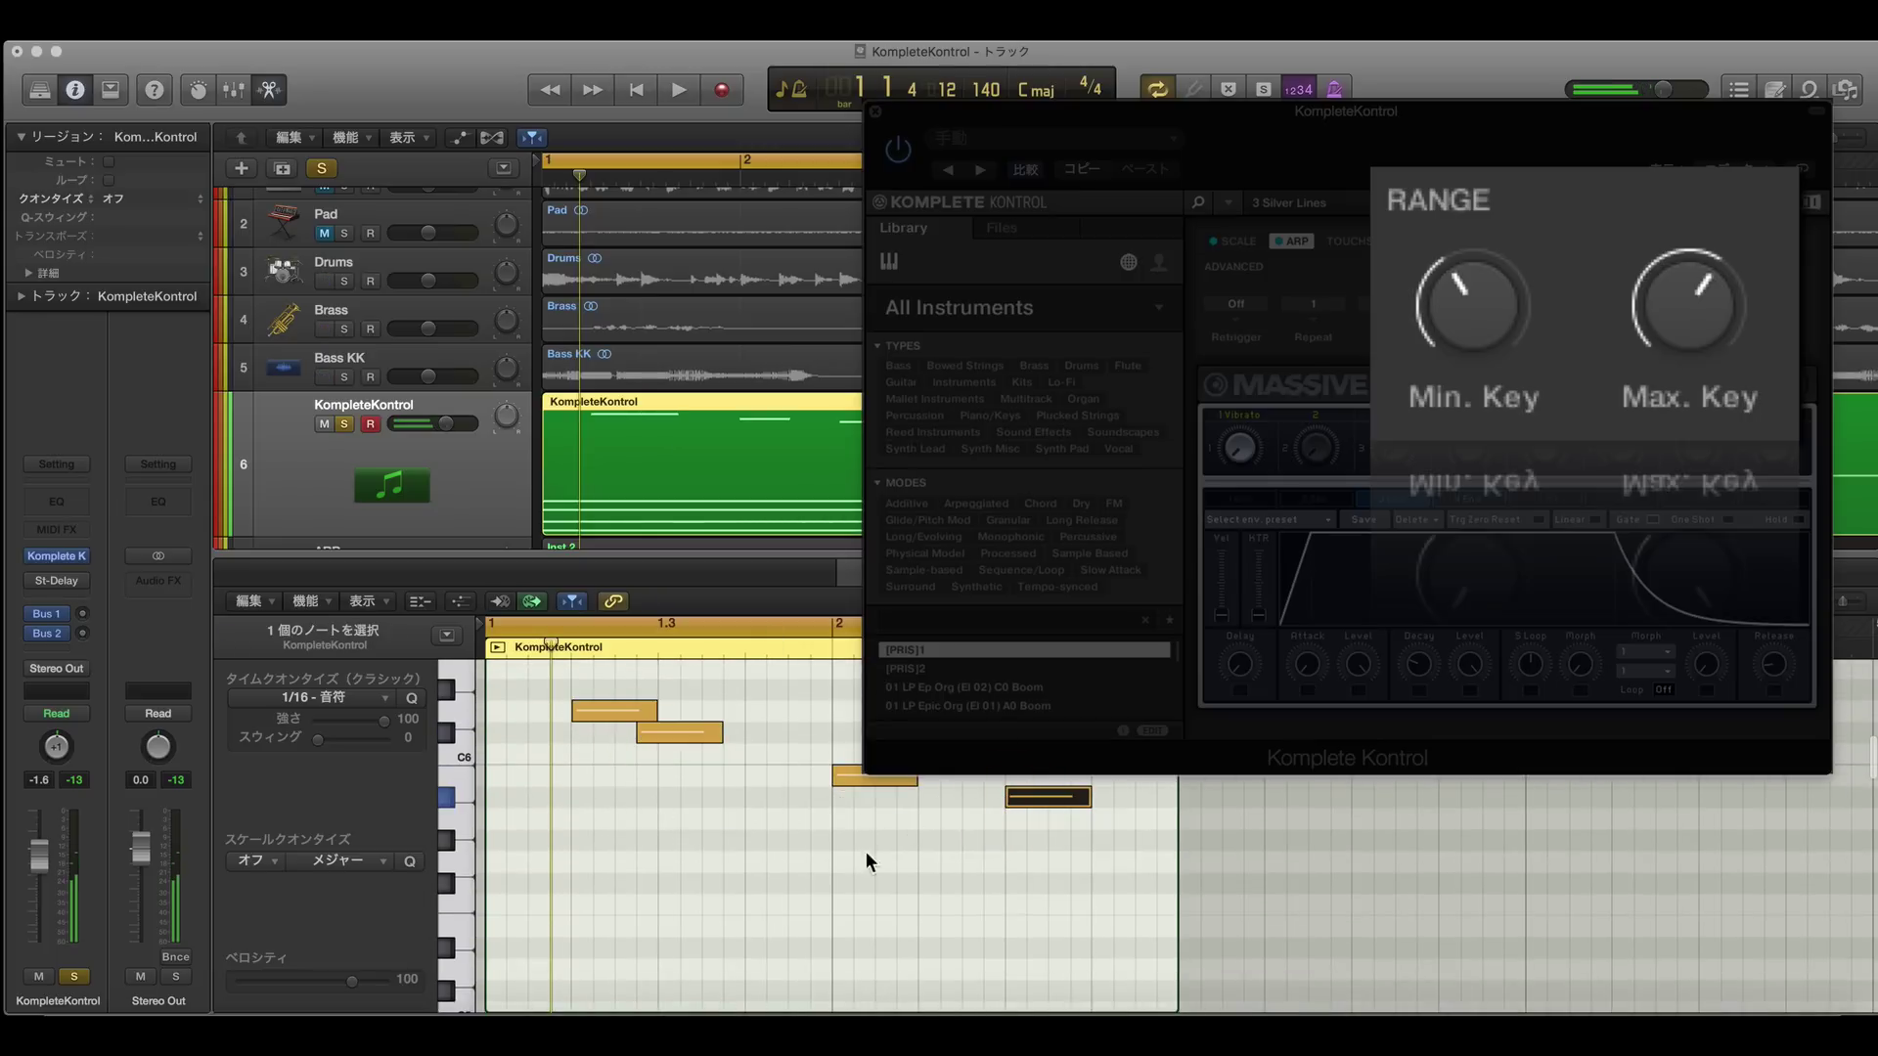
Play back the KompleteKontrol region briefly and audition a key just below C2 to check the arpeggiator's key range
scroll(860, 856, "down", 6)
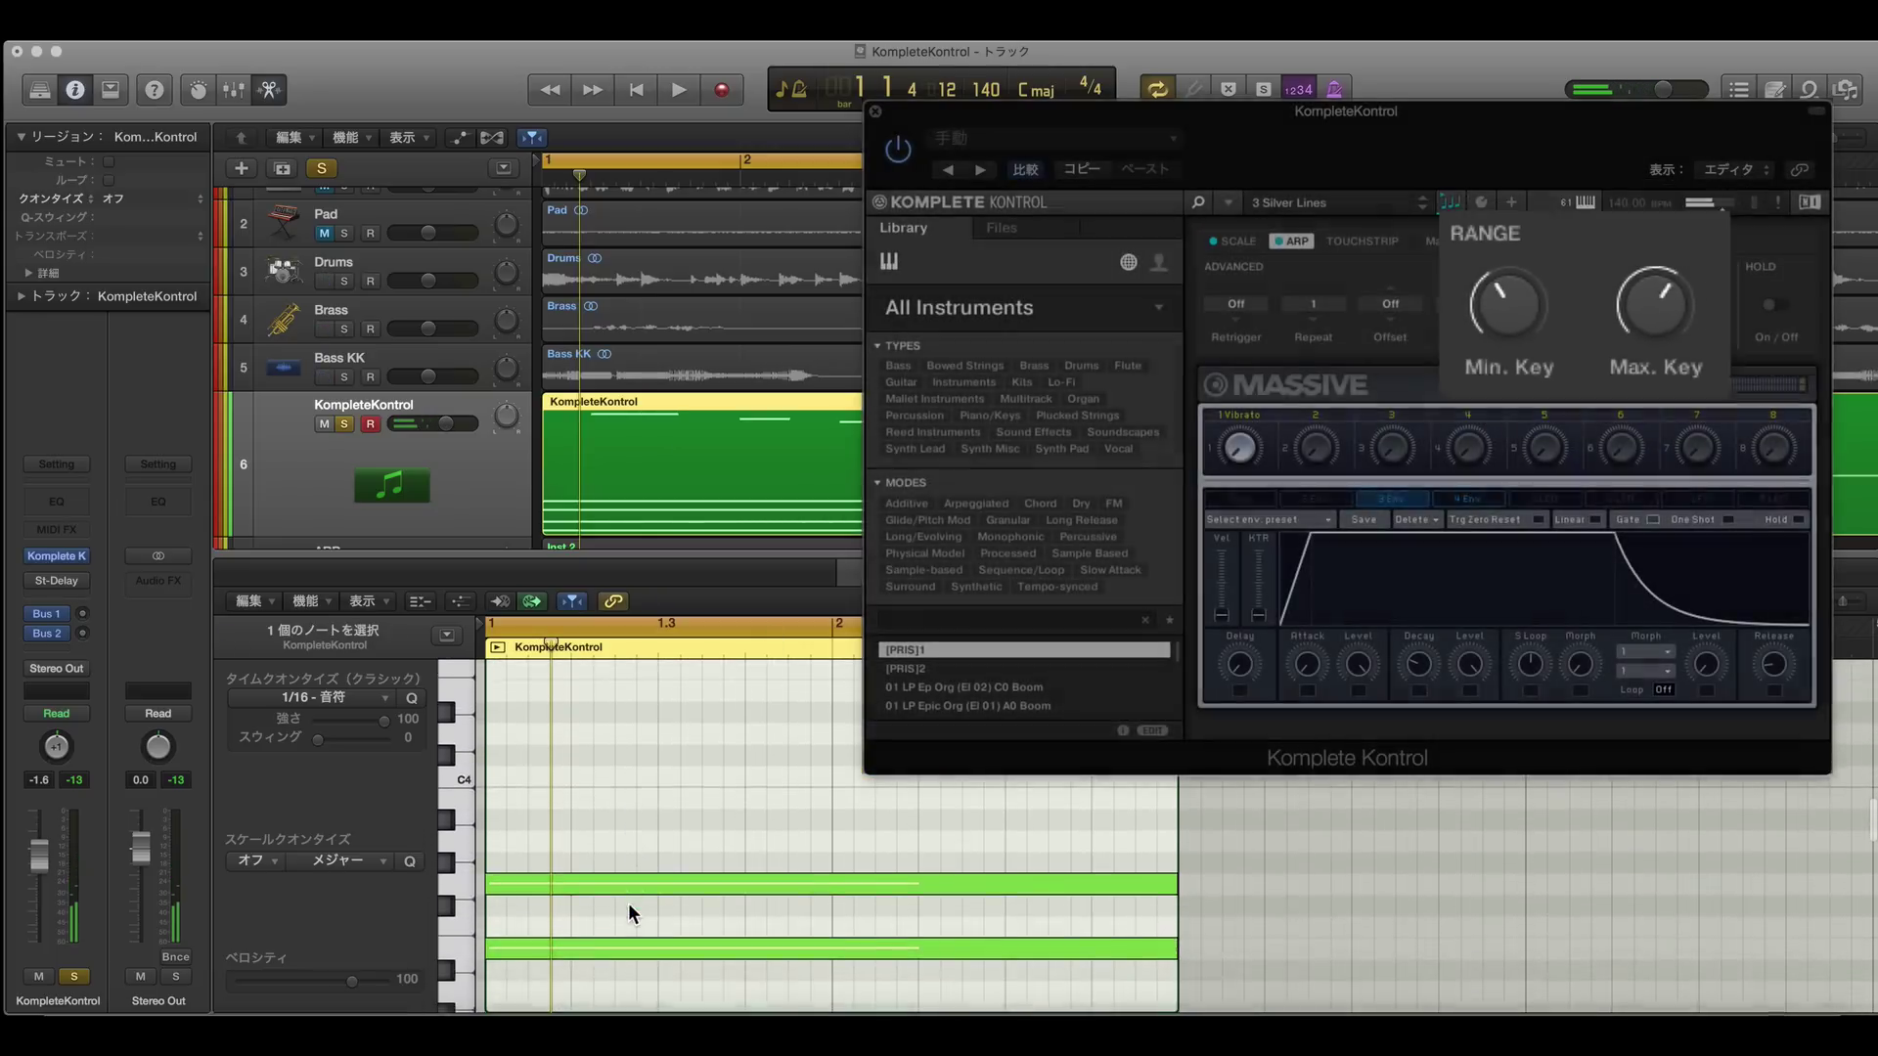
key("space")
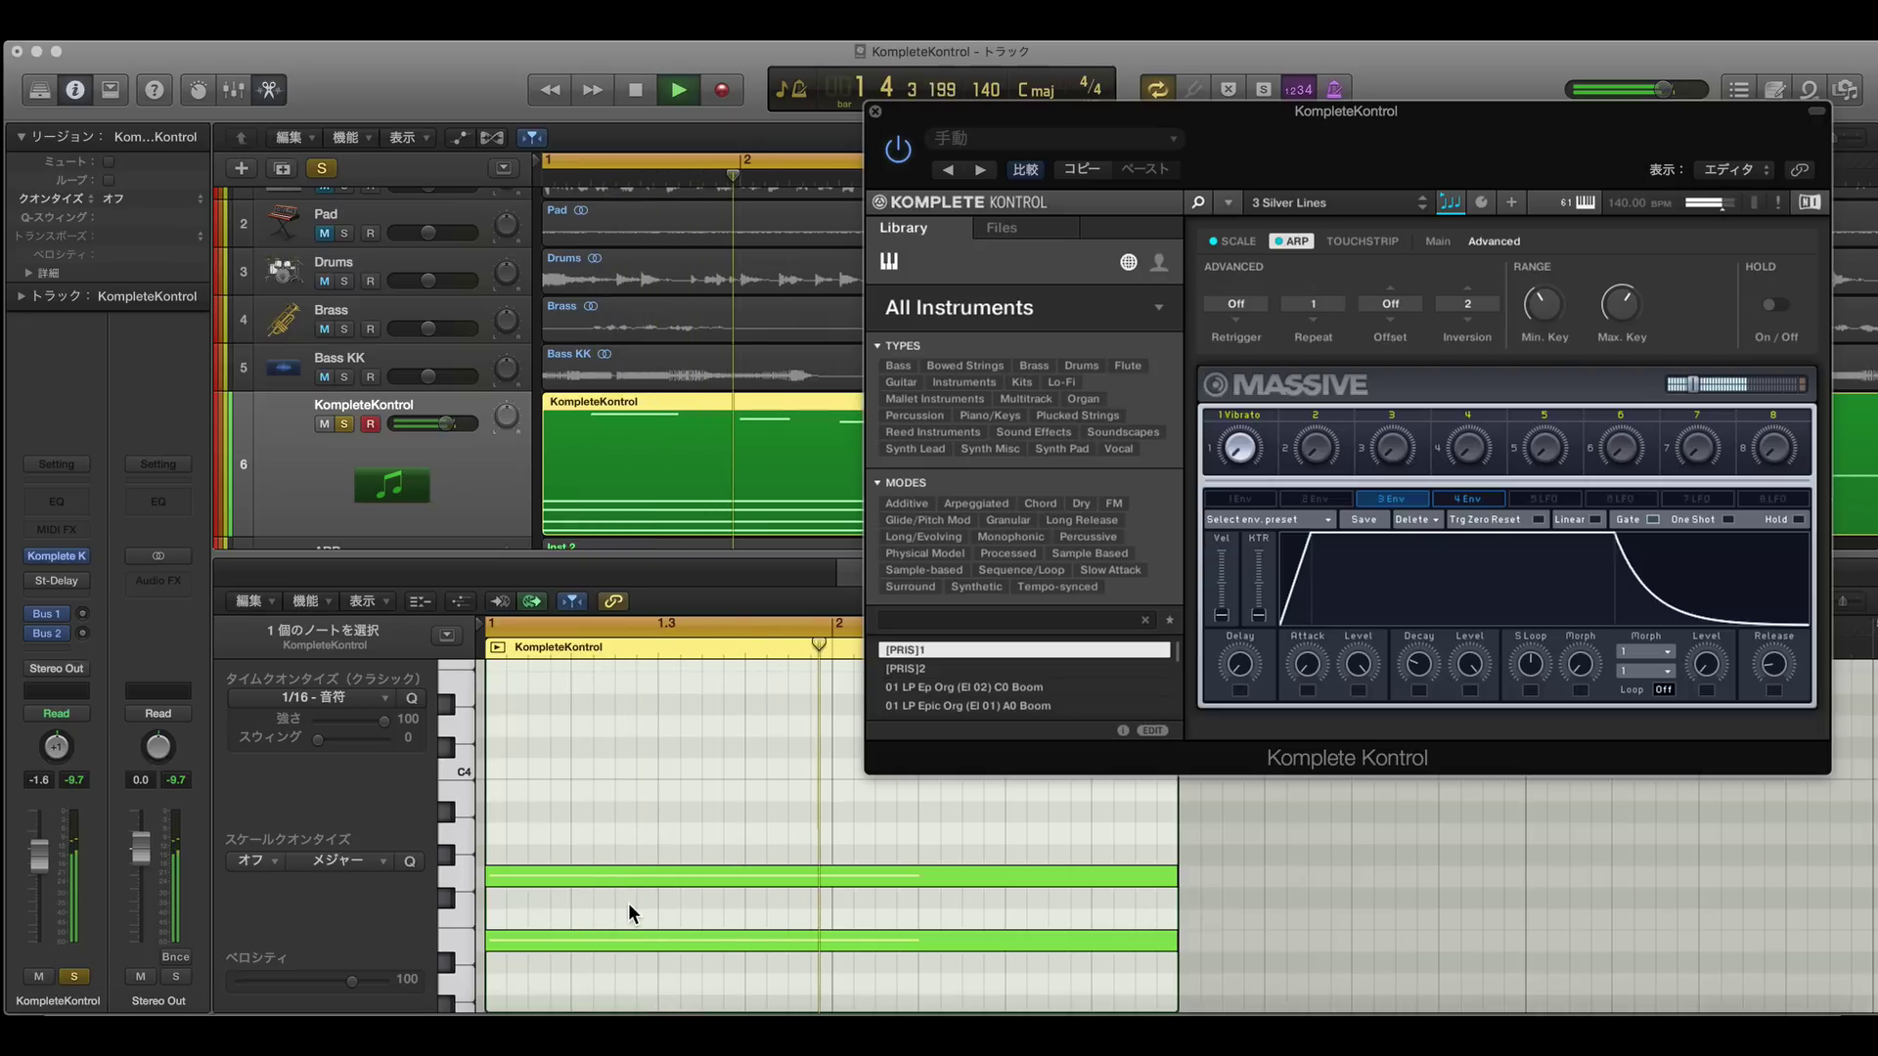
key("space")
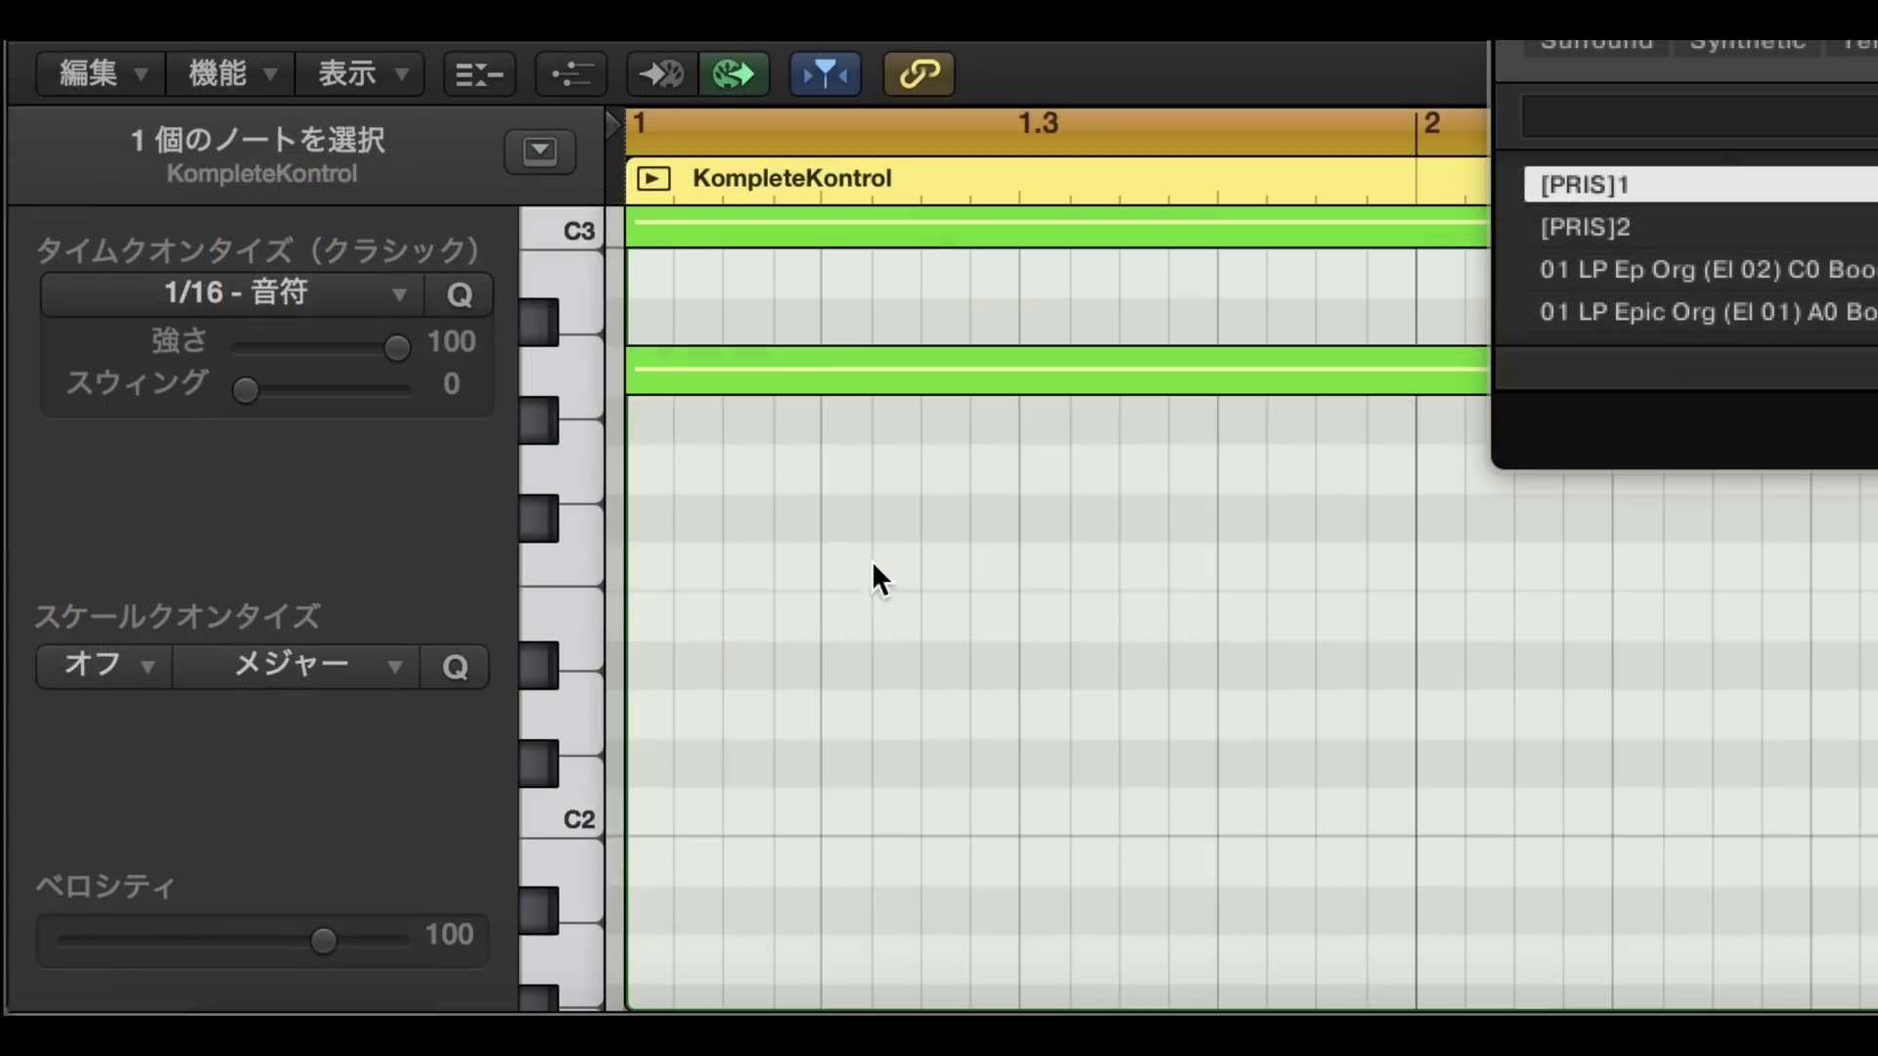
scroll(613, 792, "down", 2)
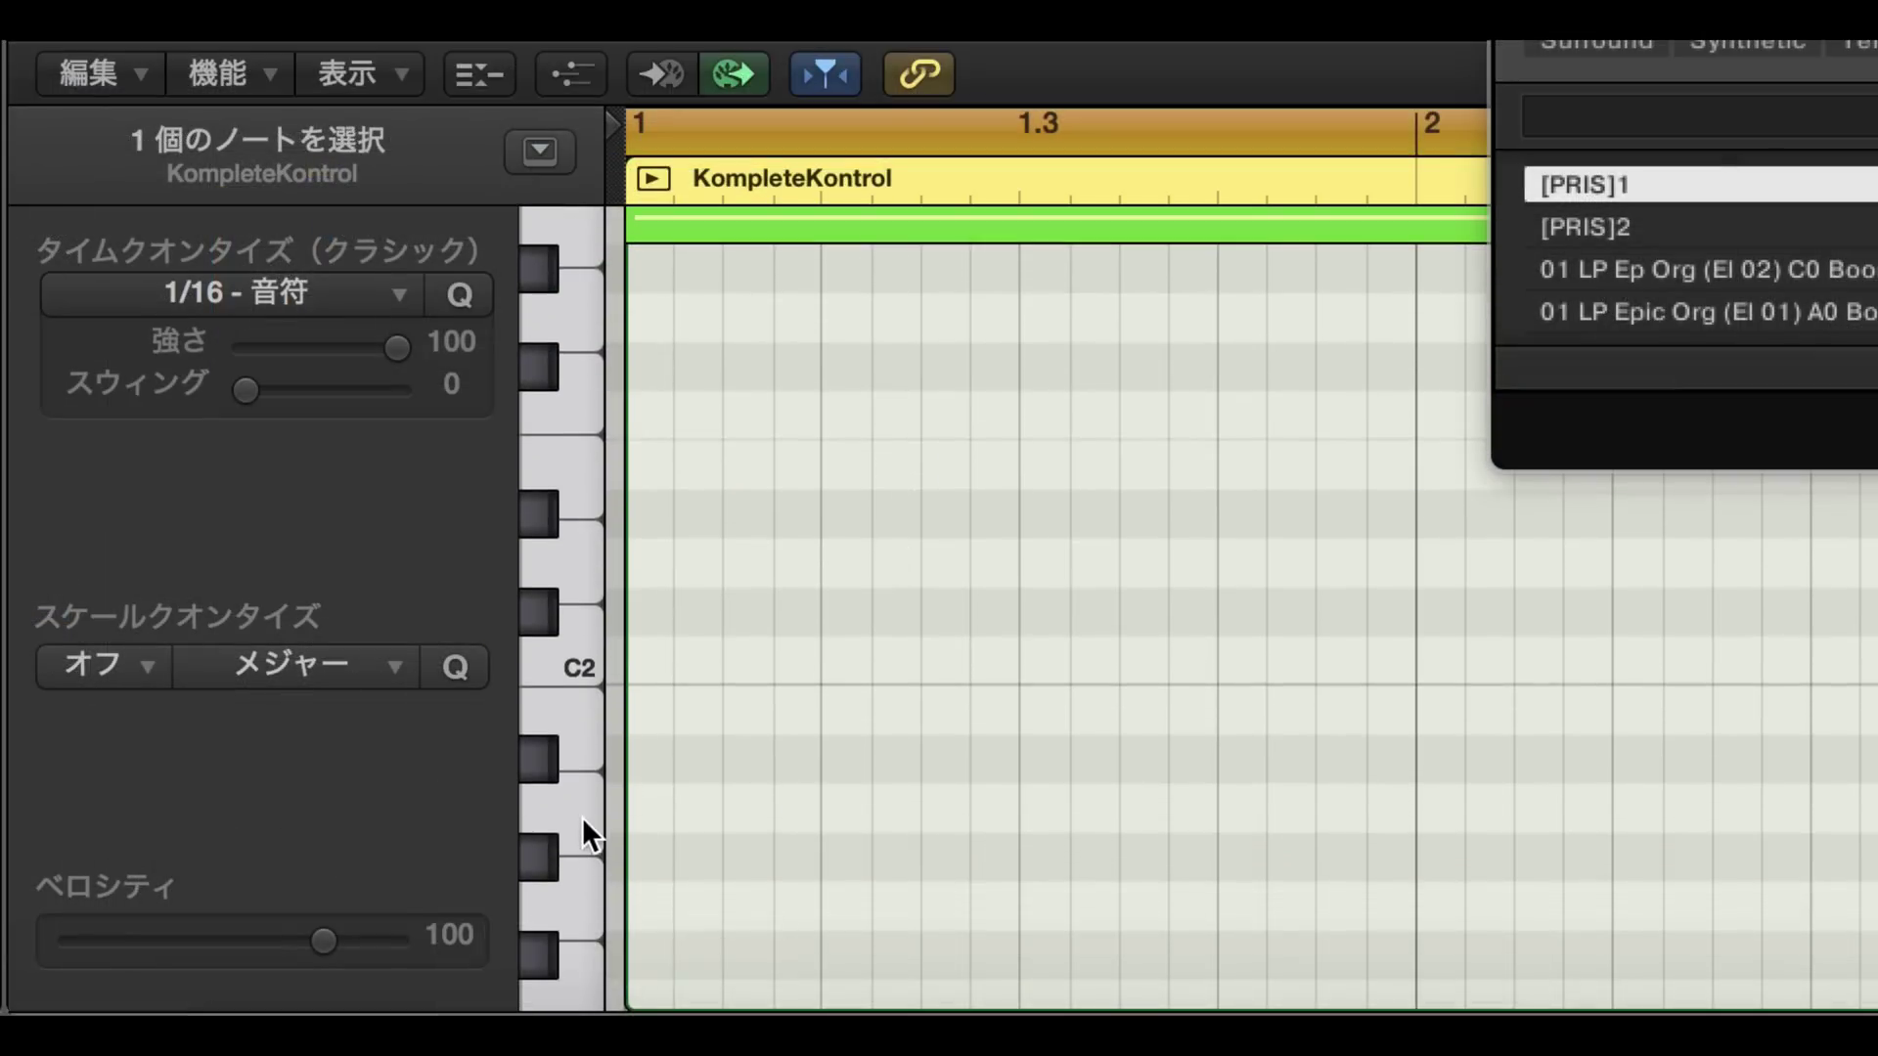
left_click(583, 817)
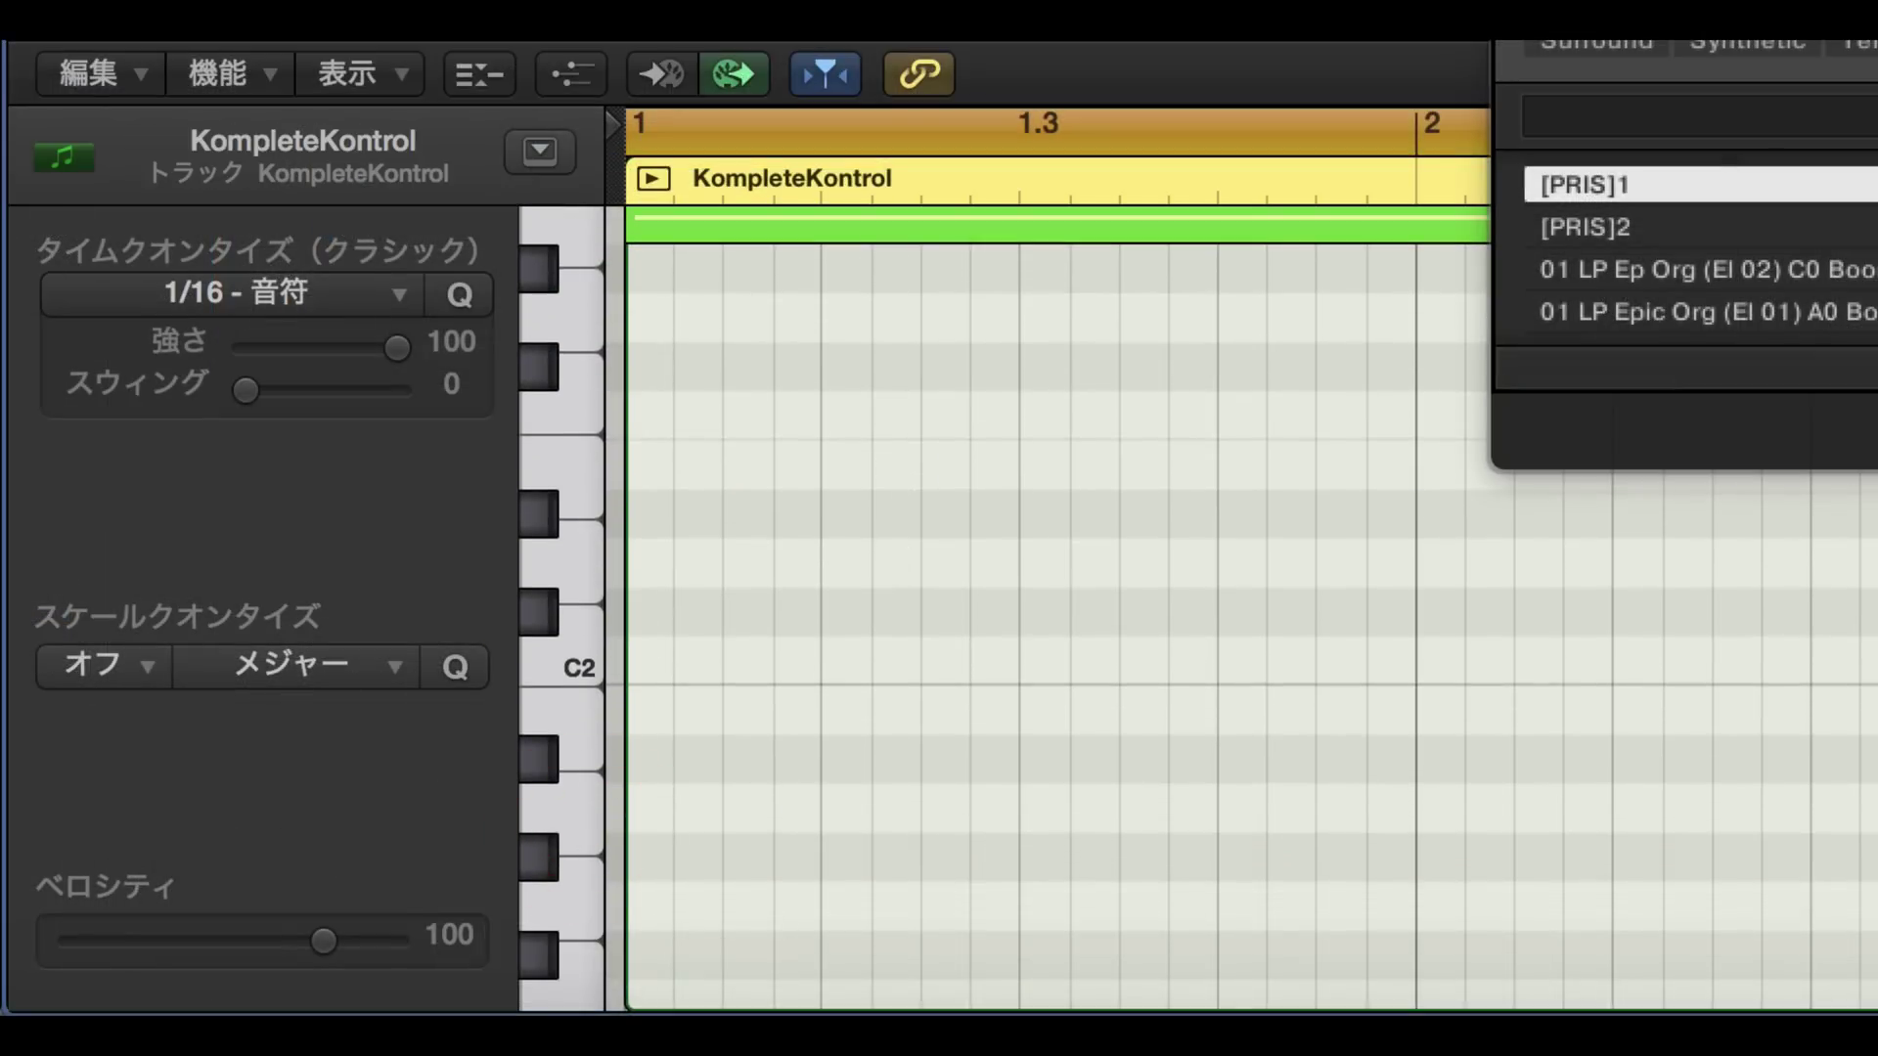